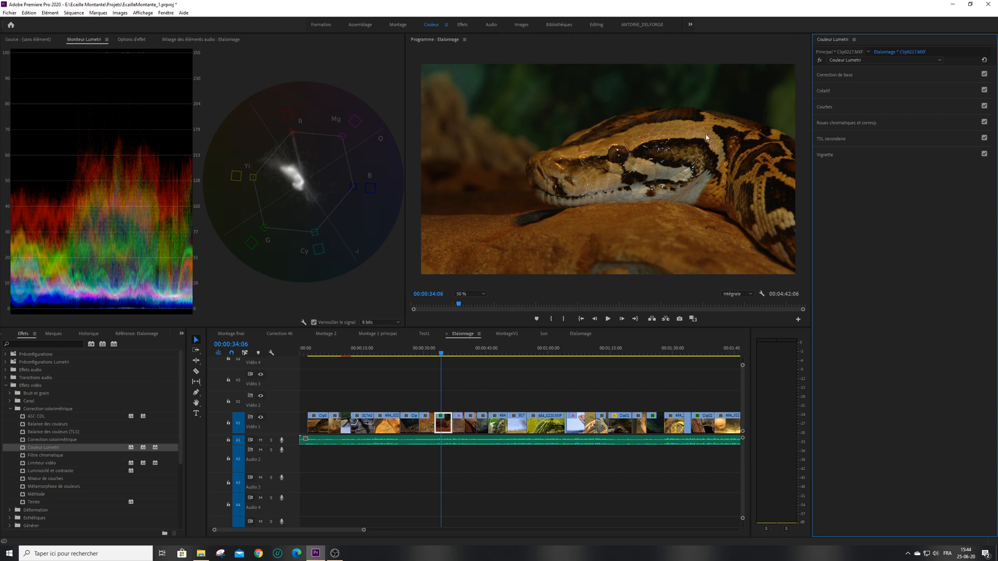
# Compare the snake clip's image with its Lumetri Color correction turned off and on
pyautogui.click(826, 107)
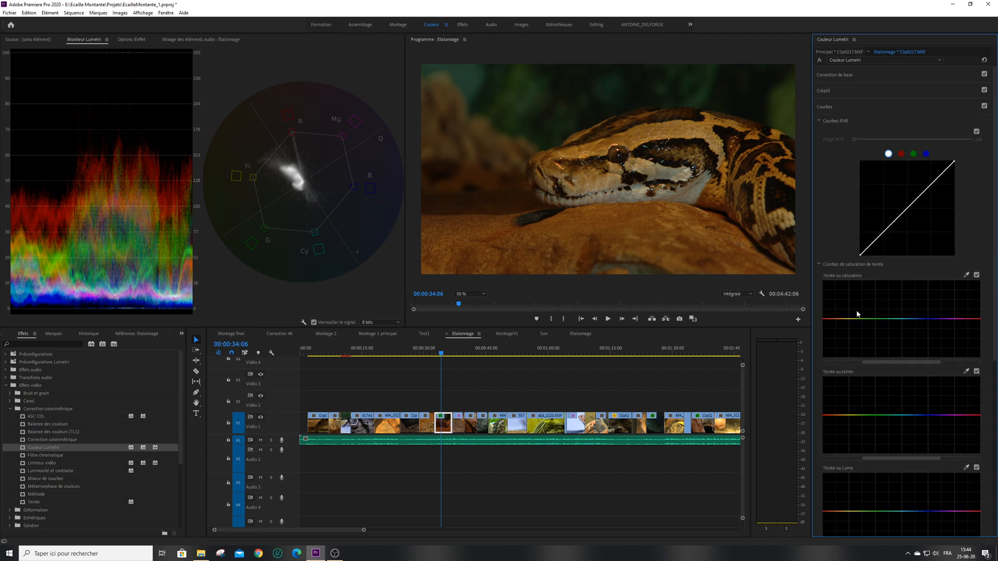
pyautogui.click(830, 107)
pyautogui.hotkey('shift', '5')
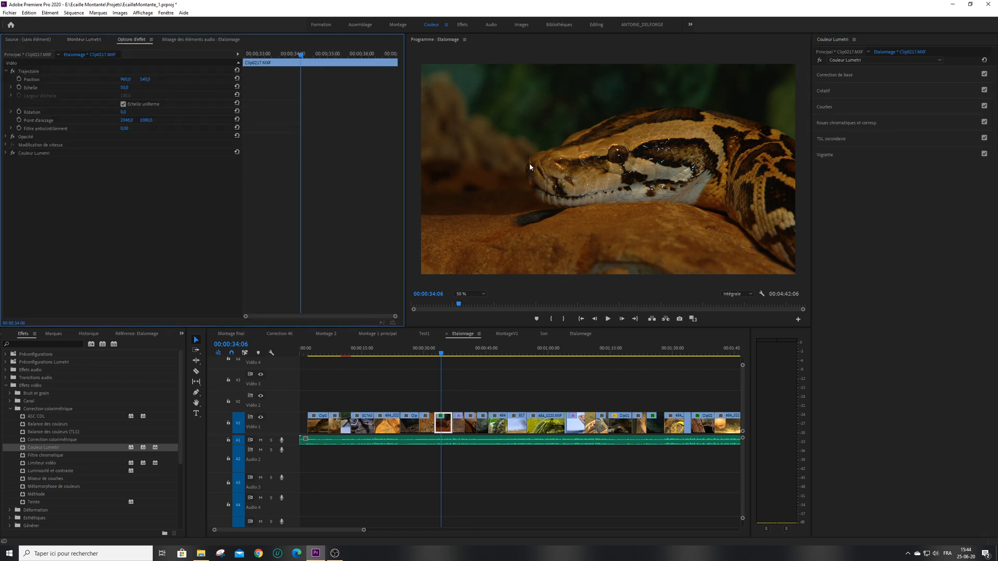
pyautogui.click(820, 61)
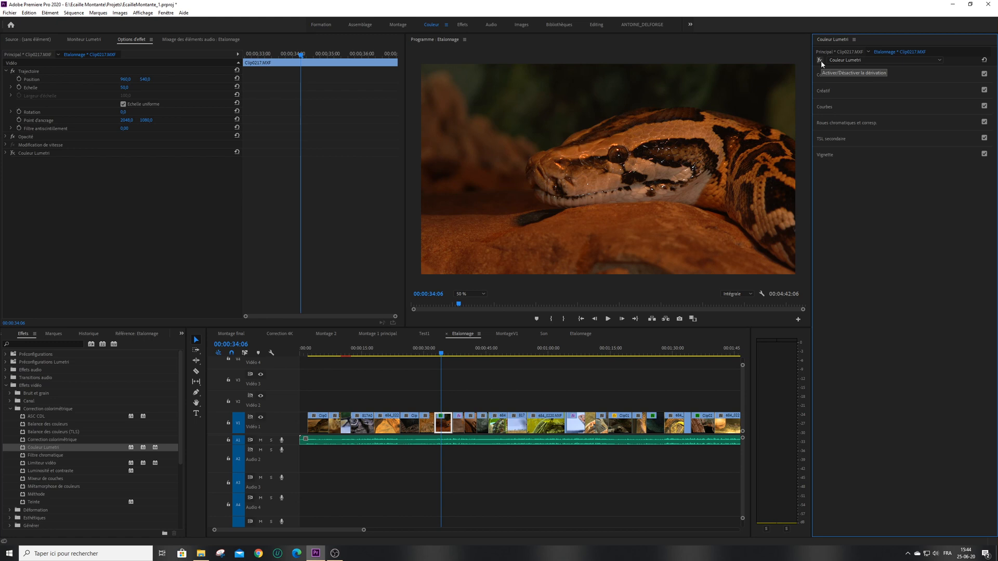
pyautogui.click(821, 60)
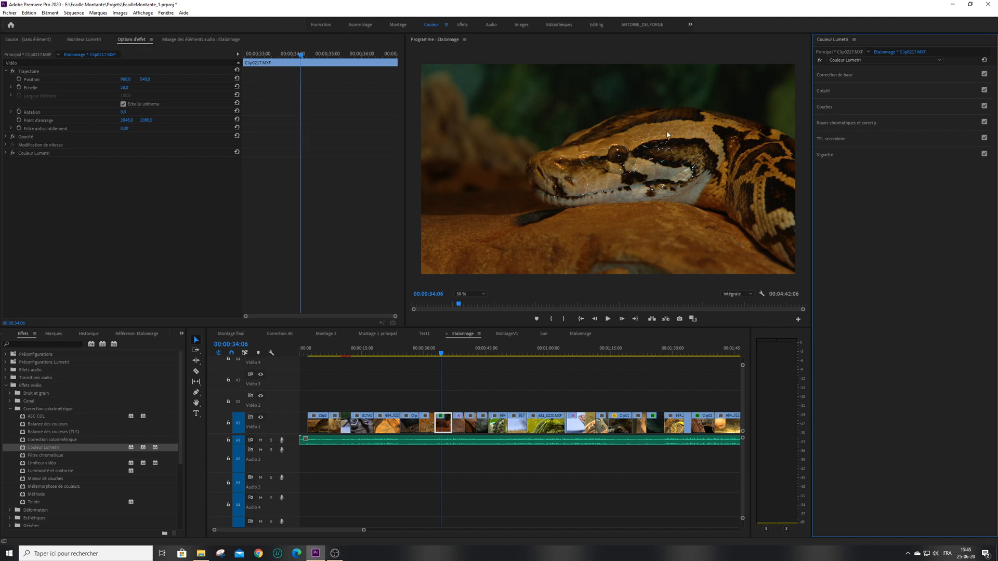
# Try shifting the snake's sampled orange hue toward green on the Hue vs Hue curve, and reset the curve, with the Lumetri scopes shown
pyautogui.click(83, 39)
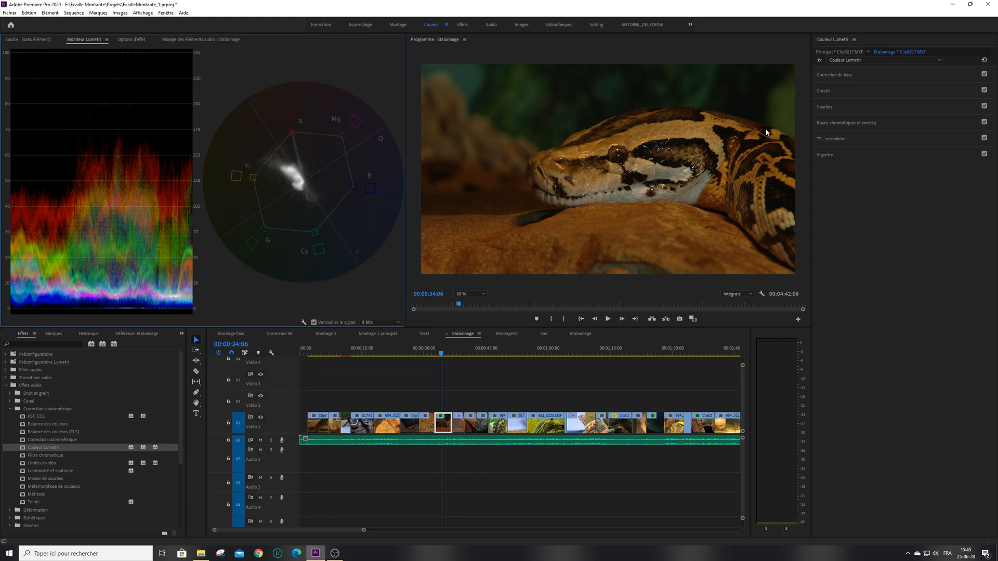
pyautogui.click(839, 107)
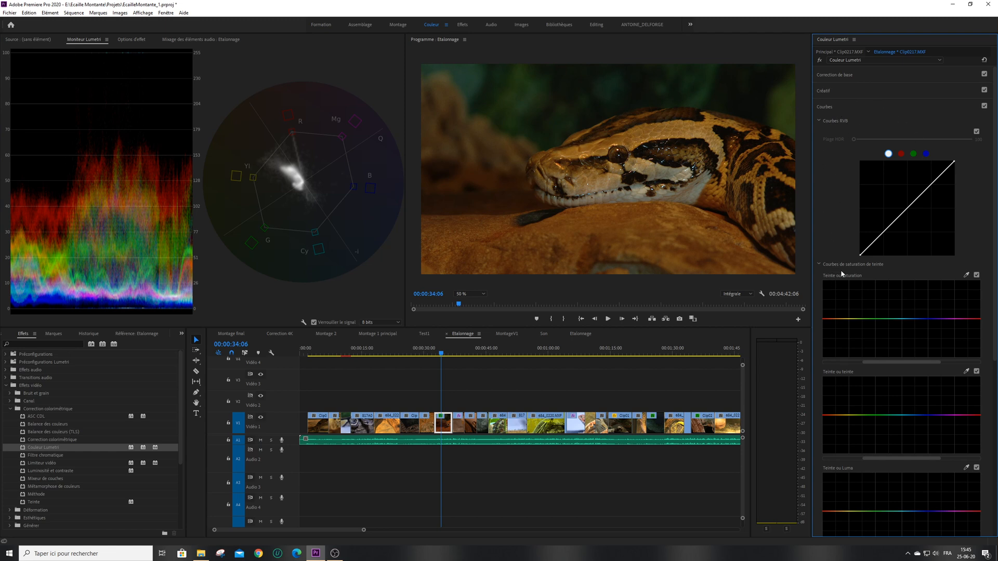
pyautogui.click(966, 371)
pyautogui.click(666, 135)
pyautogui.moveTo(835, 419)
pyautogui.mouseDown()
pyautogui.moveTo(835, 457)
pyautogui.moveTo(831, 387)
pyautogui.moveTo(829, 449)
pyautogui.mouseUp()
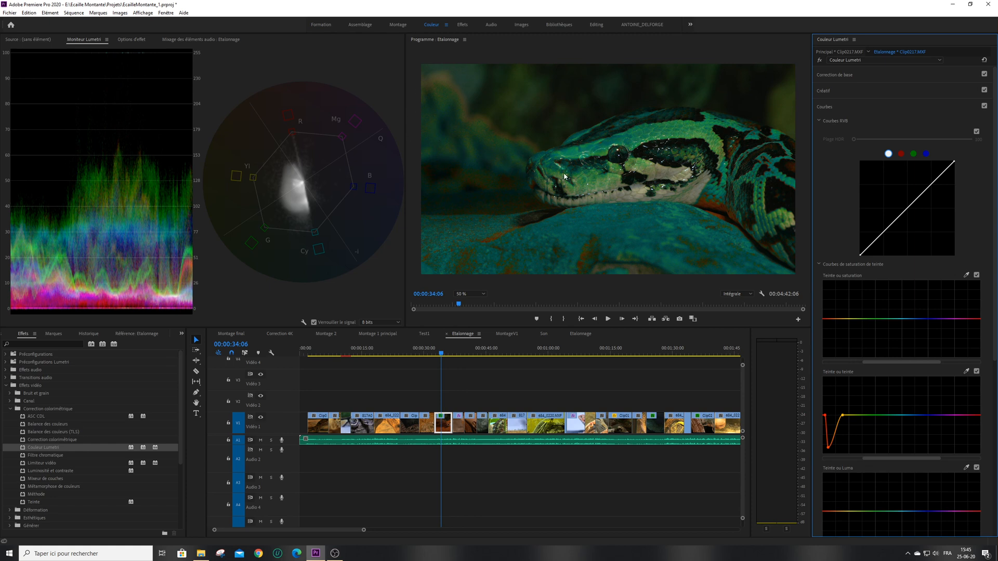
pyautogui.doubleClick(828, 450)
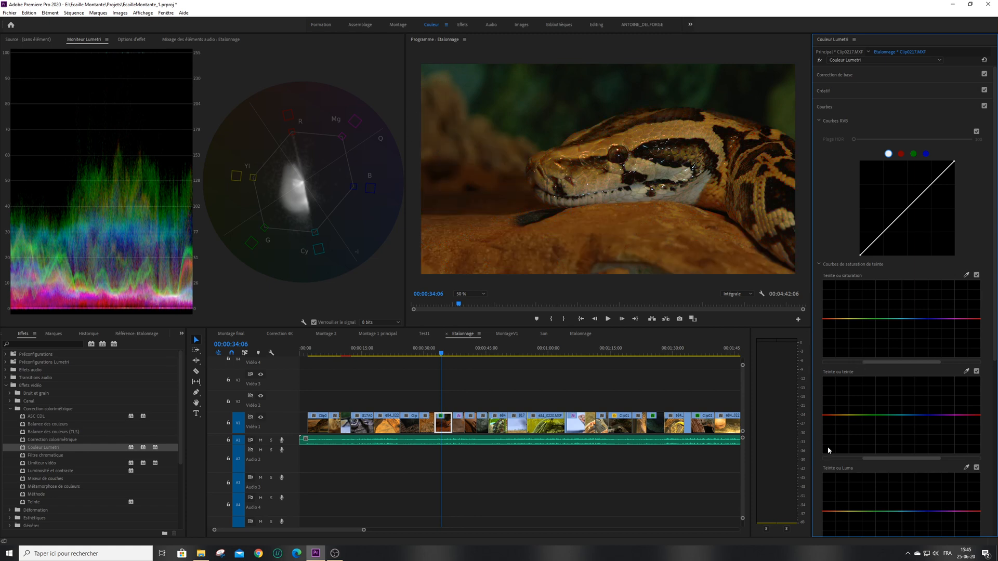
# Check the image and Lumetri scopes with the color correction bypassed, and re-enable it
pyautogui.click(821, 61)
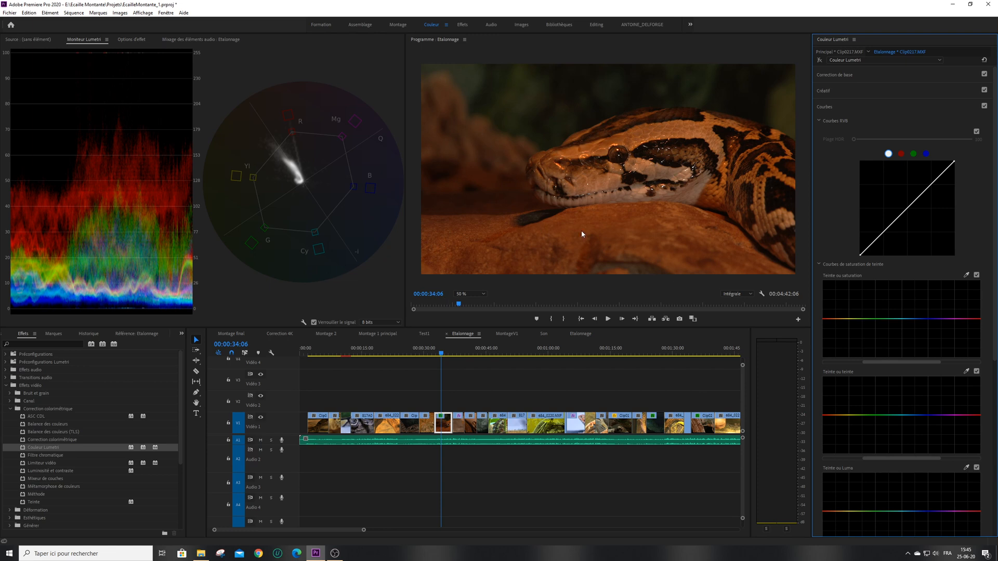
pyautogui.click(821, 60)
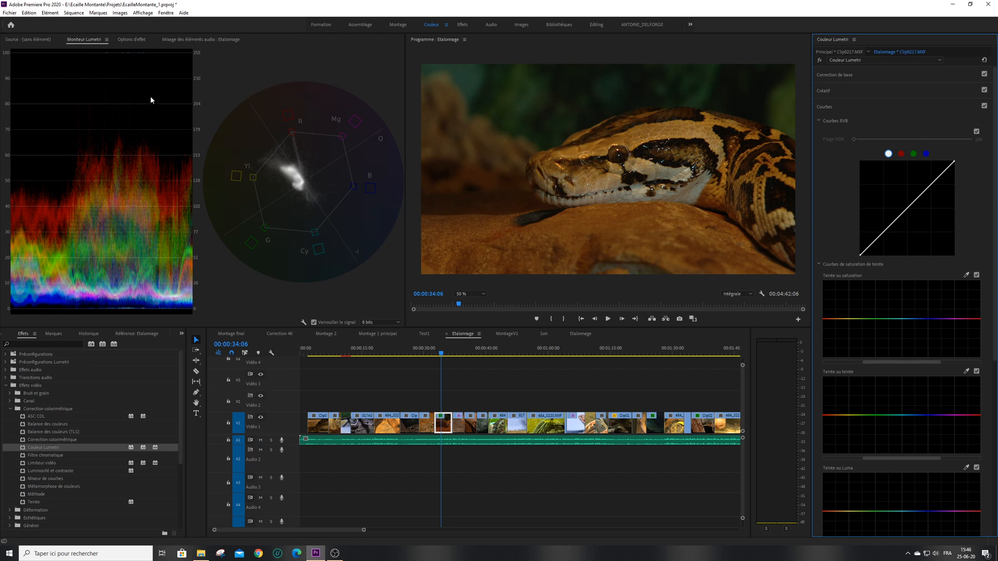
# Draw a closed free-form mask for the Lumetri Color effect around the rock beneath the snake, and preview the masked correction
pyautogui.click(130, 41)
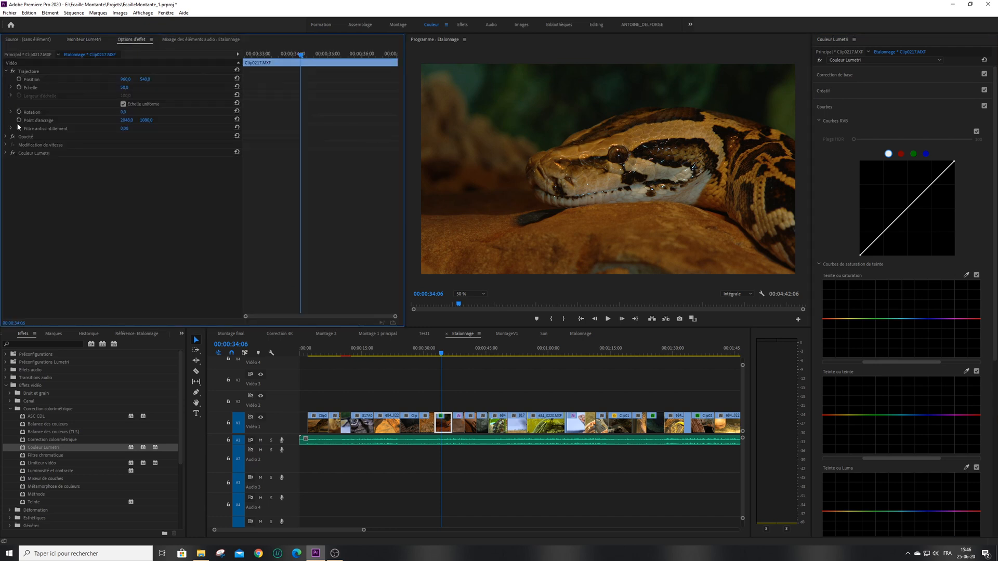
pyautogui.click(30, 153)
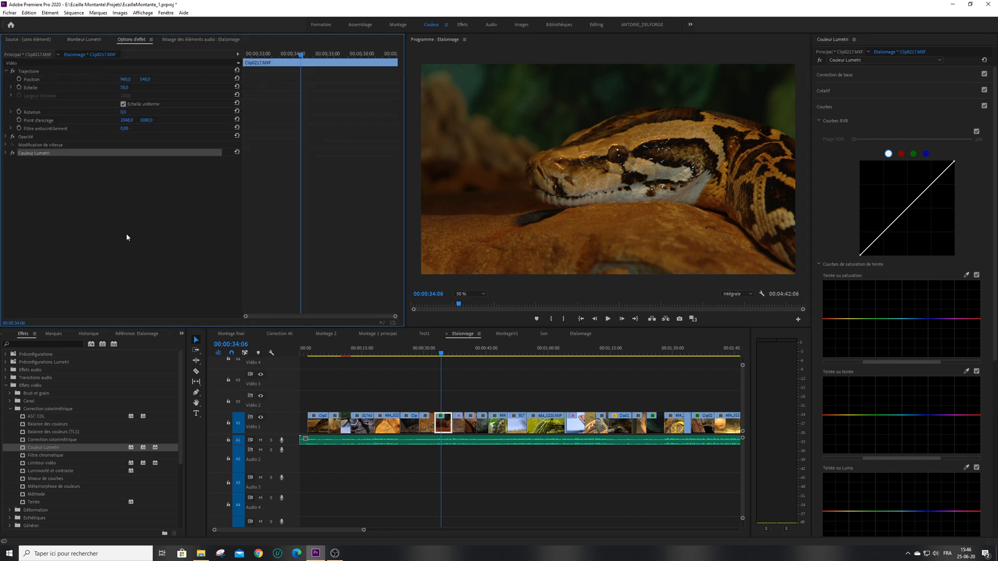
pyautogui.click(6, 154)
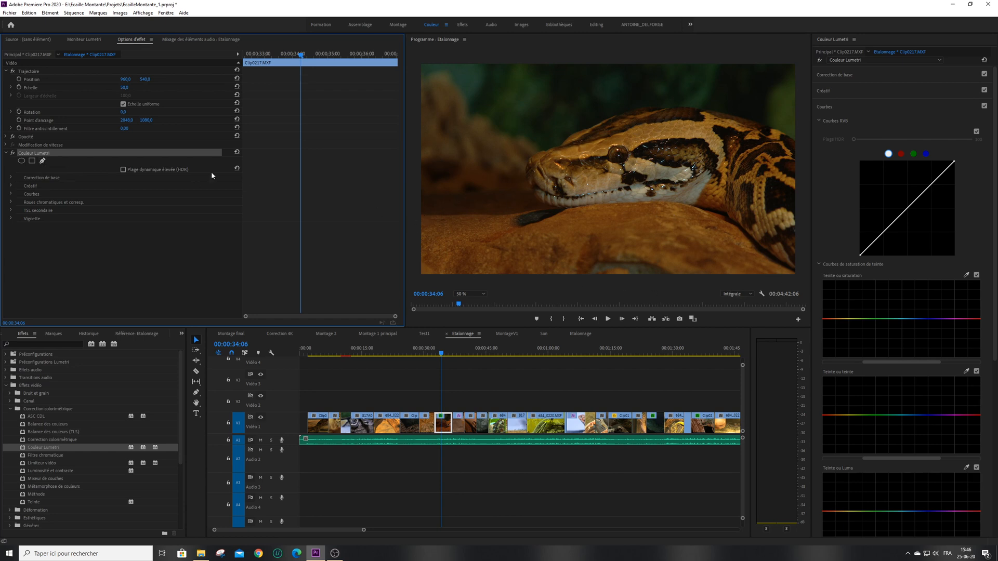
pyautogui.click(42, 161)
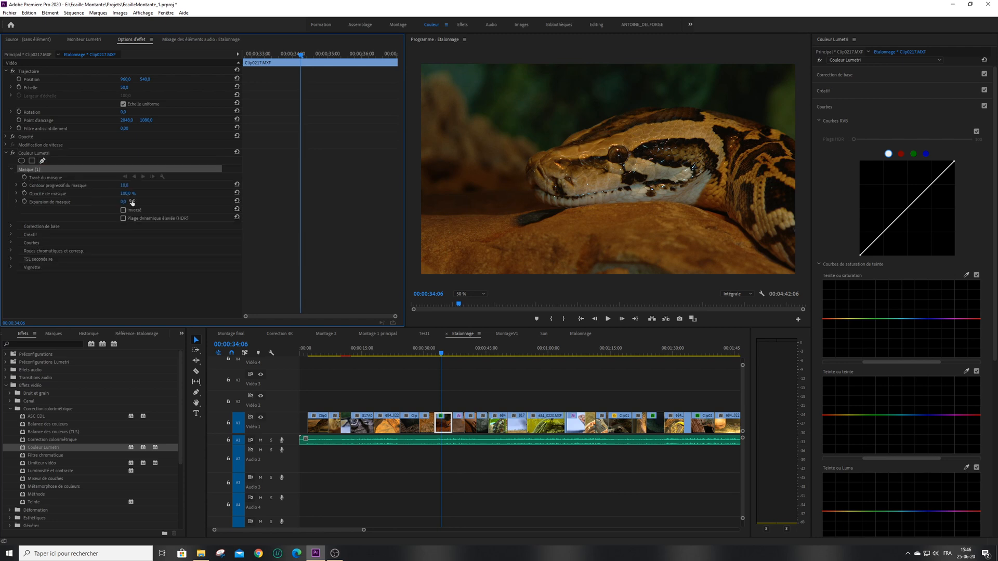
pyautogui.click(415, 213)
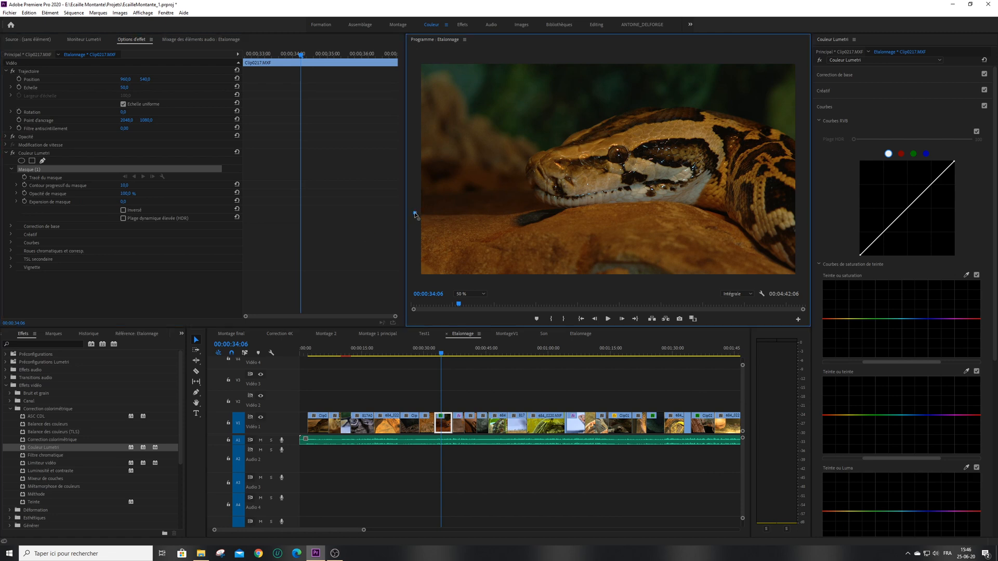
pyautogui.click(493, 217)
pyautogui.click(567, 209)
pyautogui.click(652, 203)
pyautogui.click(702, 212)
pyautogui.click(744, 235)
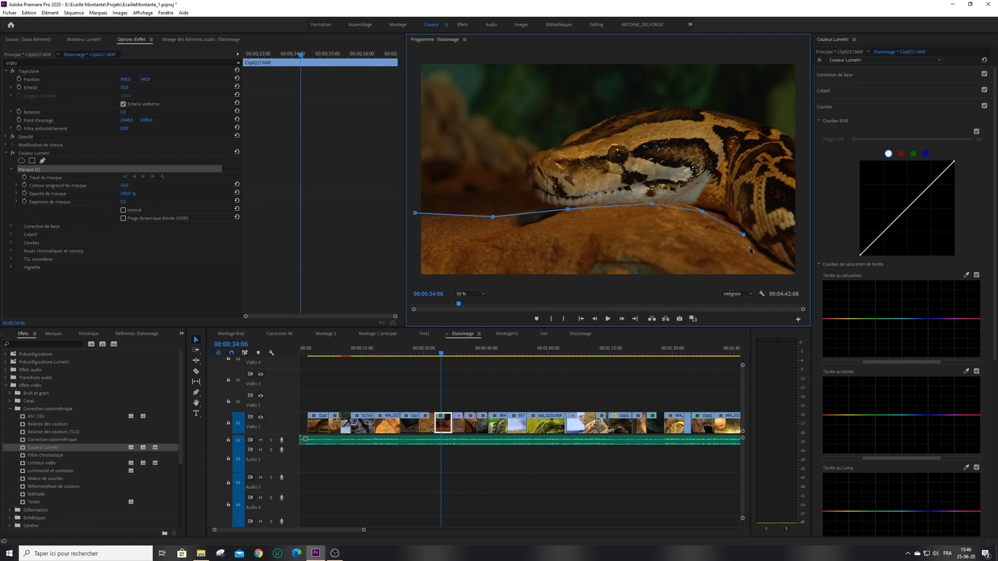
pyautogui.click(785, 269)
pyautogui.click(802, 283)
pyautogui.click(415, 285)
pyautogui.click(414, 214)
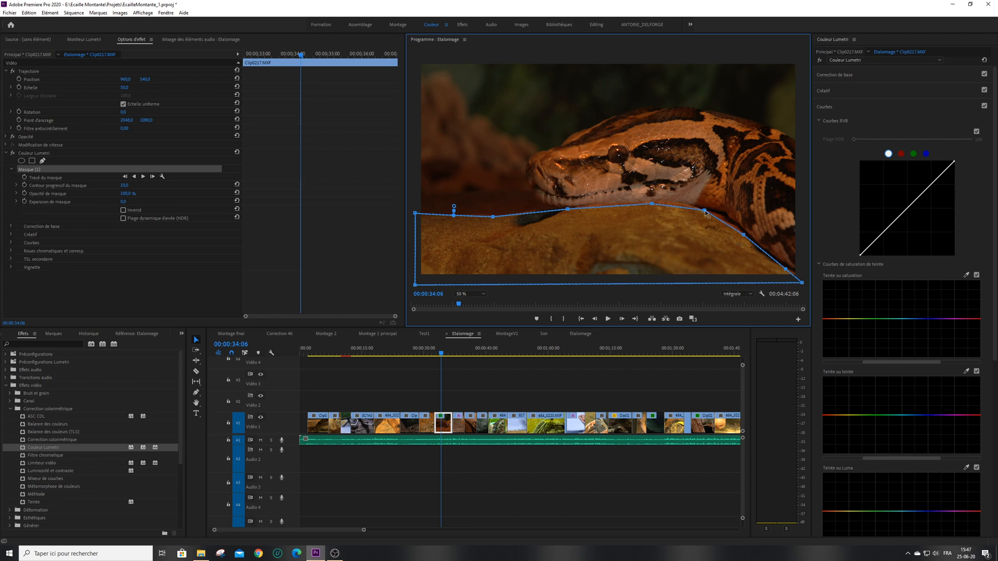
pyautogui.moveTo(653, 205); pyautogui.dragTo(655, 205)
pyautogui.click(26, 152)
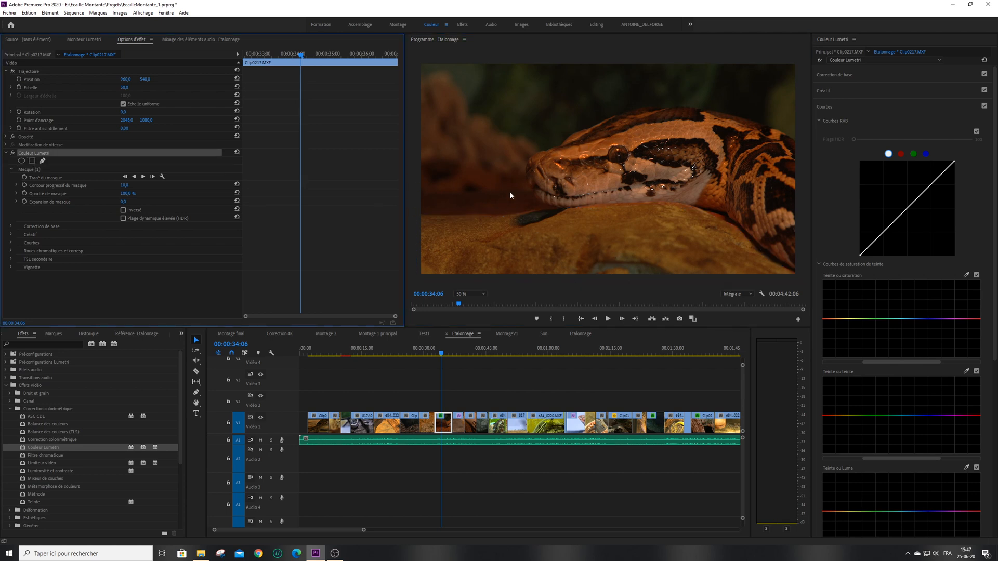
pyautogui.click(821, 60)
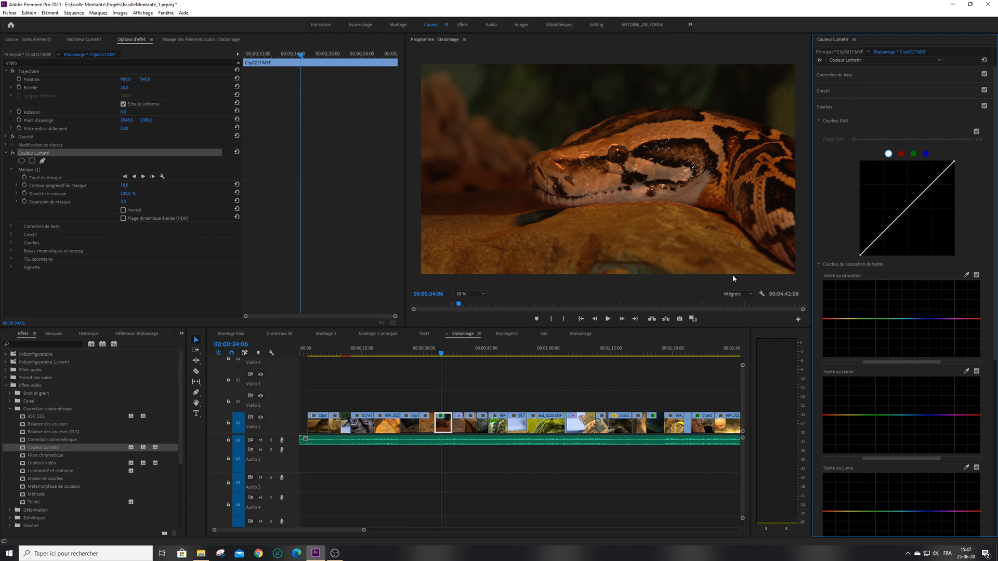
# Invert the rock mask so the Lumetri Color correction affects everything outside it
pyautogui.click(29, 170)
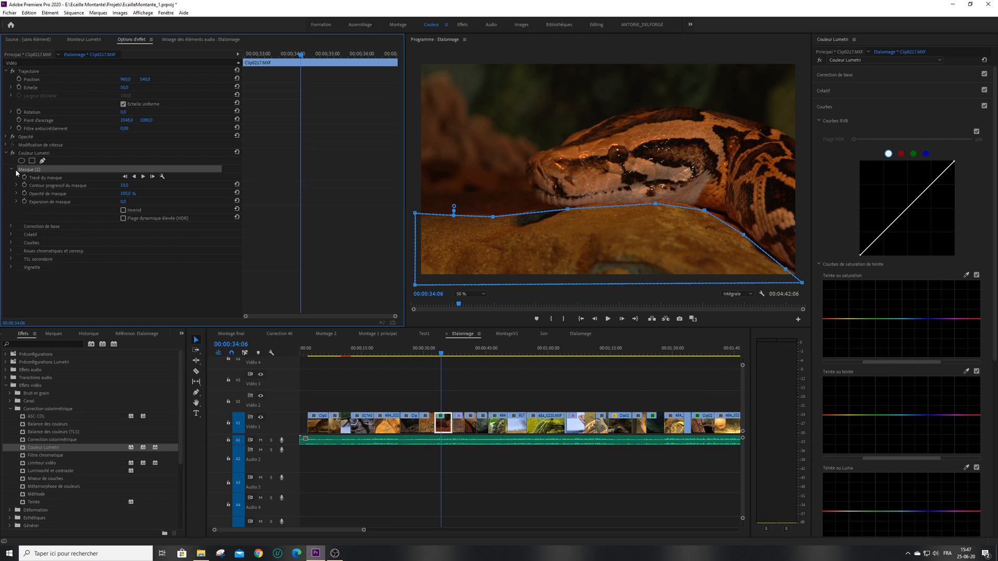
pyautogui.click(123, 210)
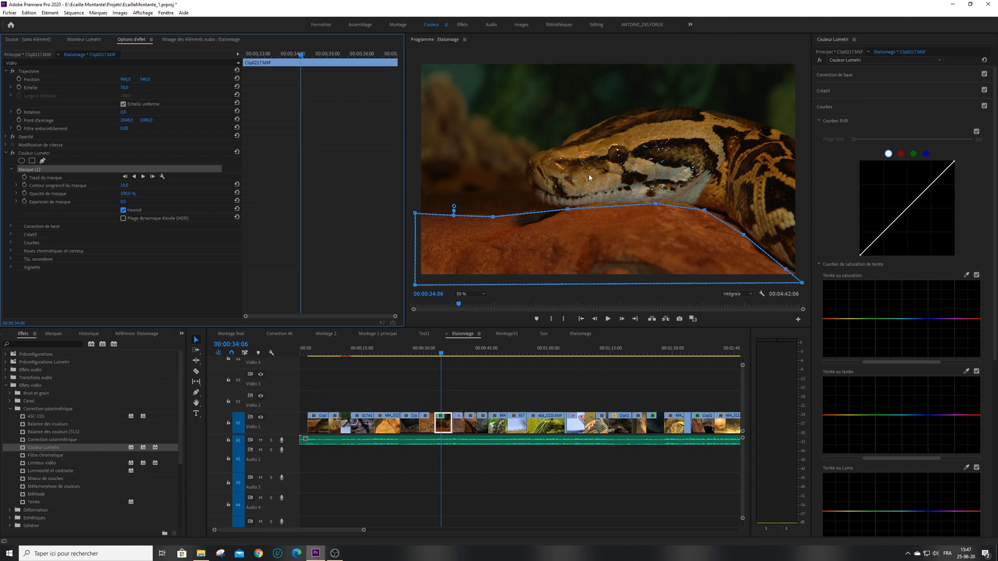
pyautogui.click(27, 154)
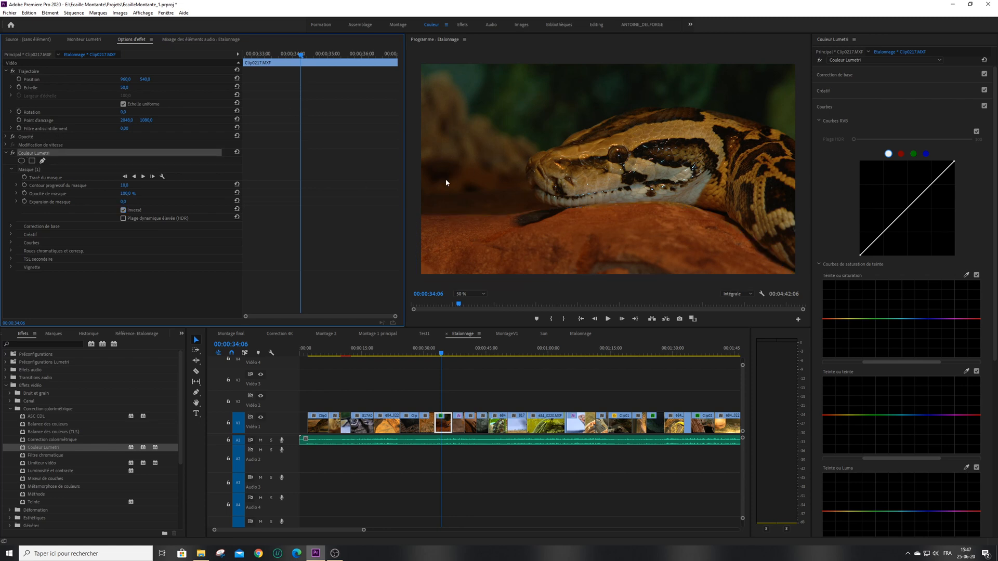
# Compare the image with the inverted-mask correction bypassed and enabled
pyautogui.click(820, 61)
pyautogui.click(821, 61)
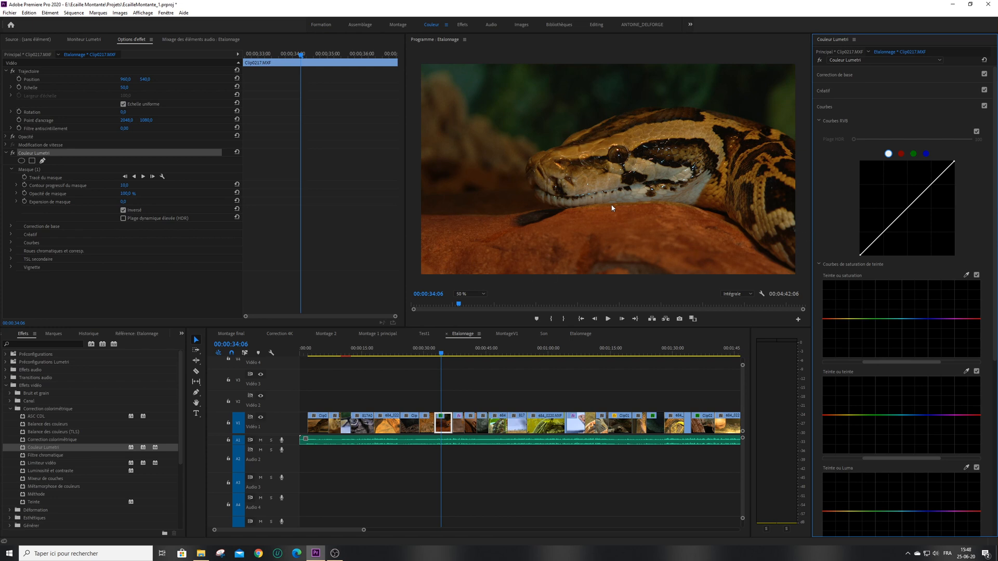
pyautogui.click(820, 61)
pyautogui.click(820, 61)
# Set the rock mask's feather to 67, judging its edge under the snake's head at 100% magnification
pyautogui.click(484, 293)
pyautogui.click(483, 292)
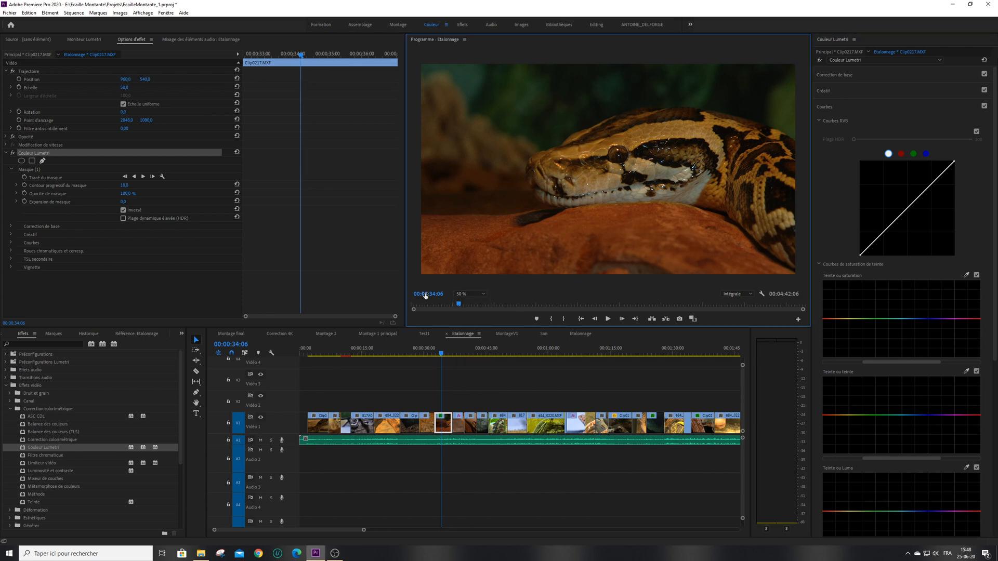
pyautogui.click(483, 293)
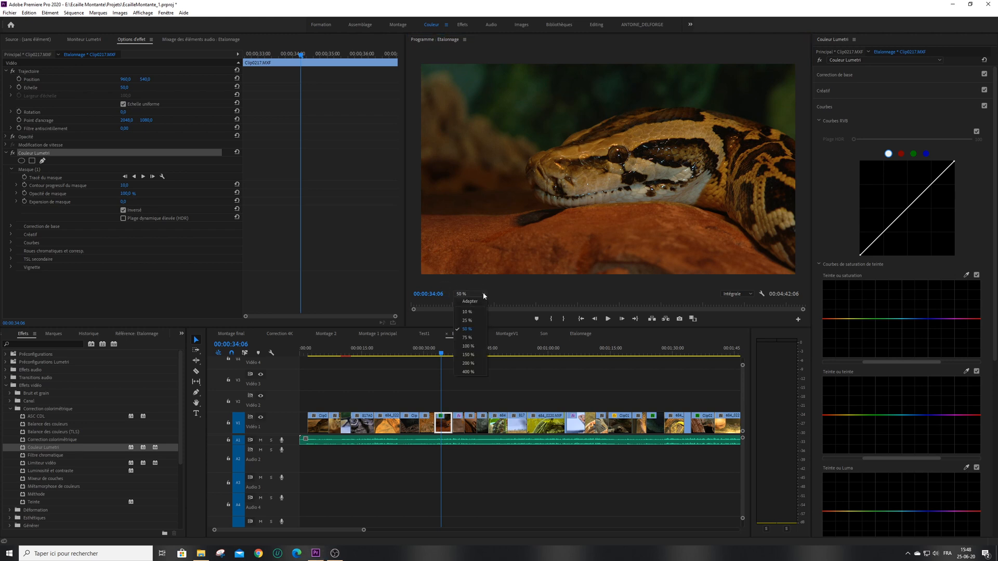
pyautogui.click(476, 342)
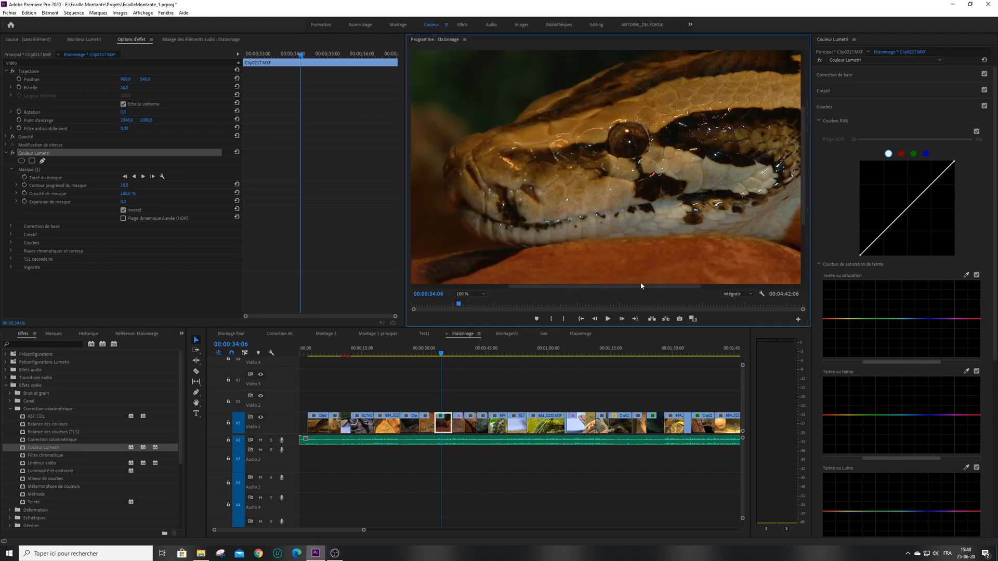
pyautogui.moveTo(665, 286); pyautogui.dragTo(714, 287)
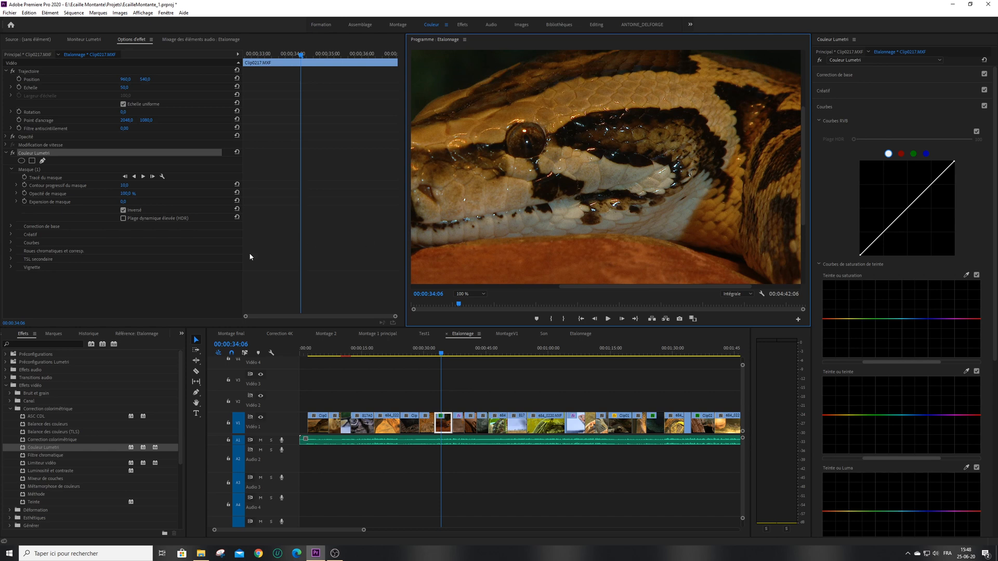
pyautogui.click(48, 170)
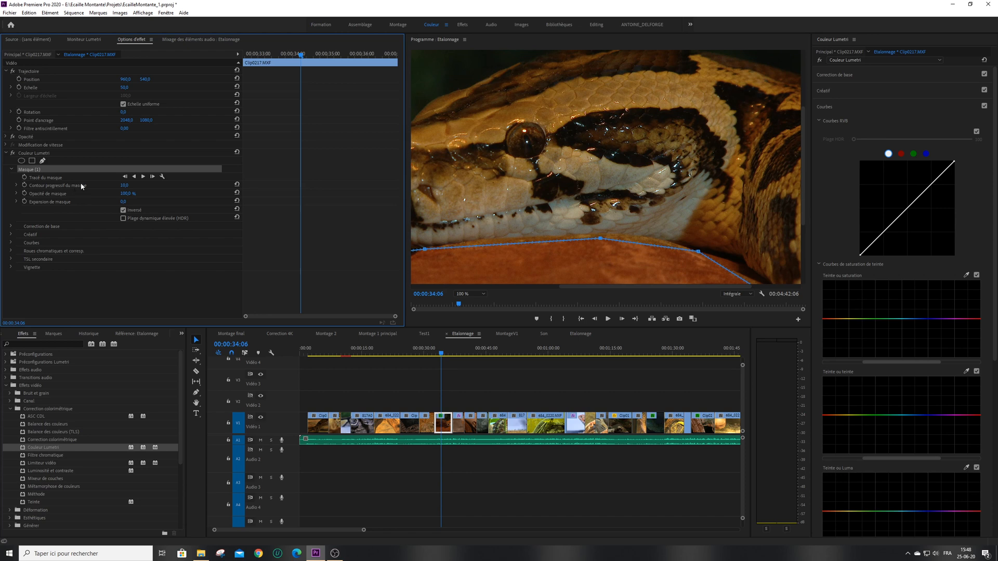
pyautogui.moveTo(124, 185); pyautogui.dragTo(143, 185)
pyautogui.moveTo(124, 185); pyautogui.dragTo(126, 185)
pyautogui.click(35, 152)
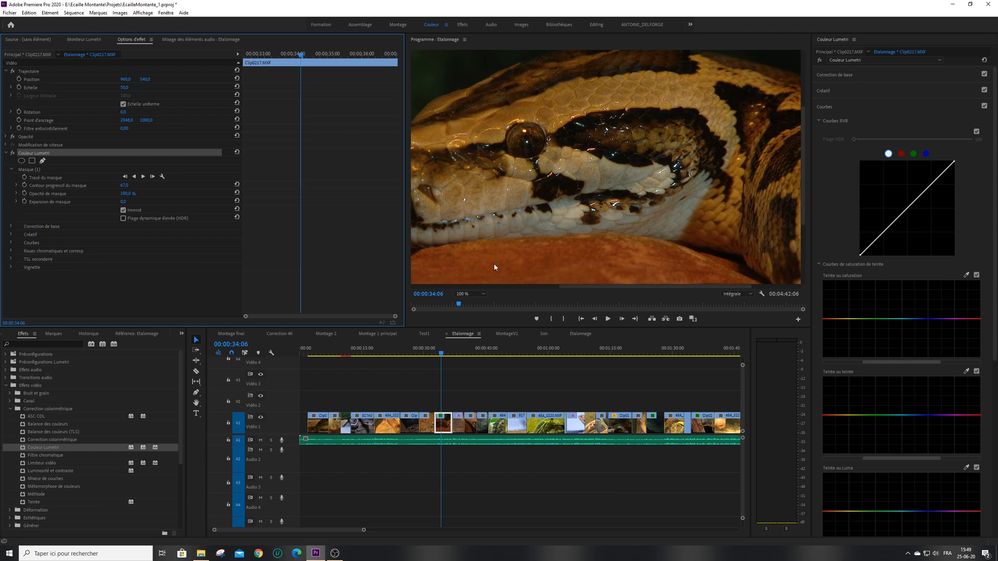
# Compare the whole frame with the feathered-mask Lumetri Color correction turned off and on
pyautogui.click(477, 294)
pyautogui.click(476, 303)
pyautogui.click(820, 60)
pyautogui.click(821, 60)
pyautogui.click(821, 60)
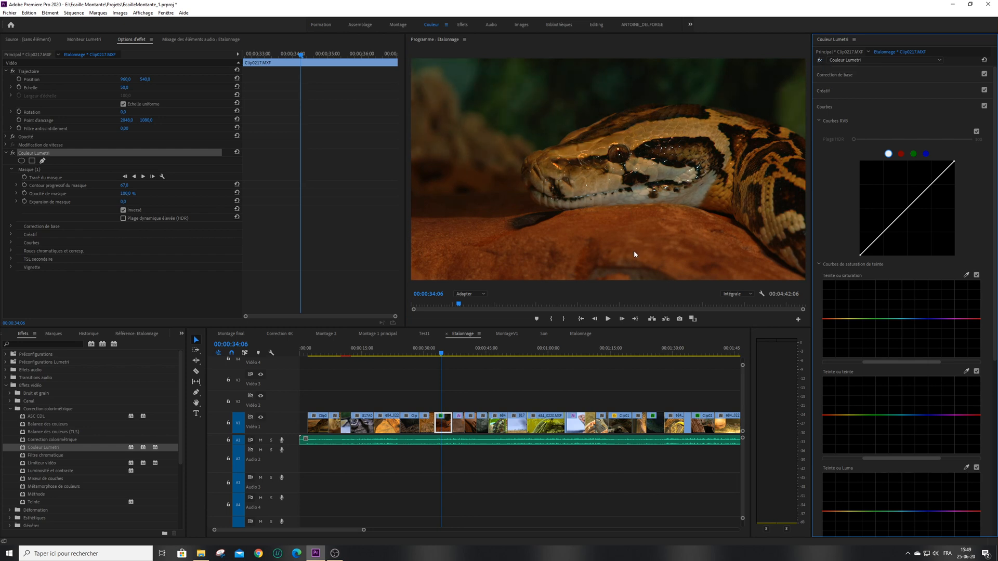
pyautogui.click(819, 61)
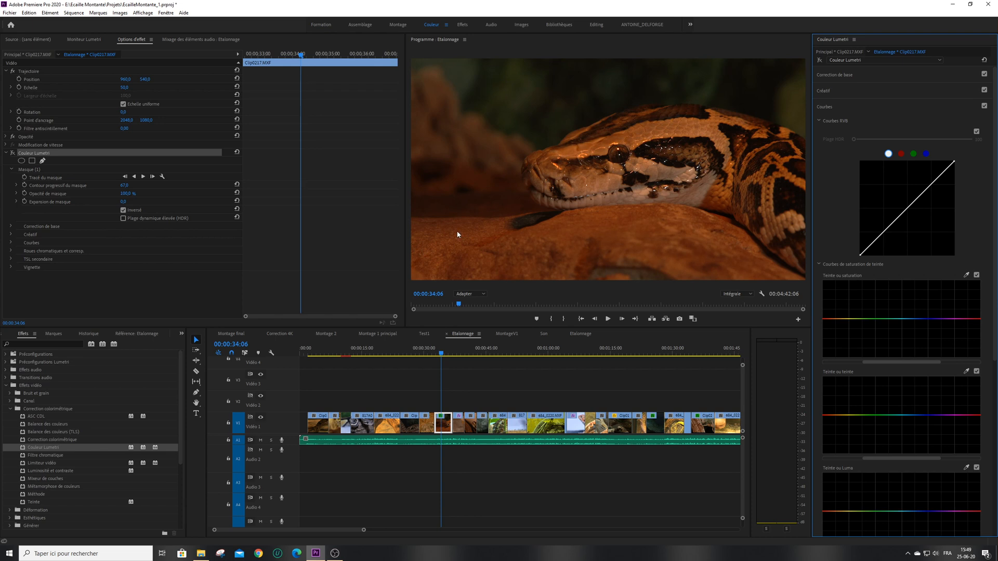
pyautogui.click(820, 61)
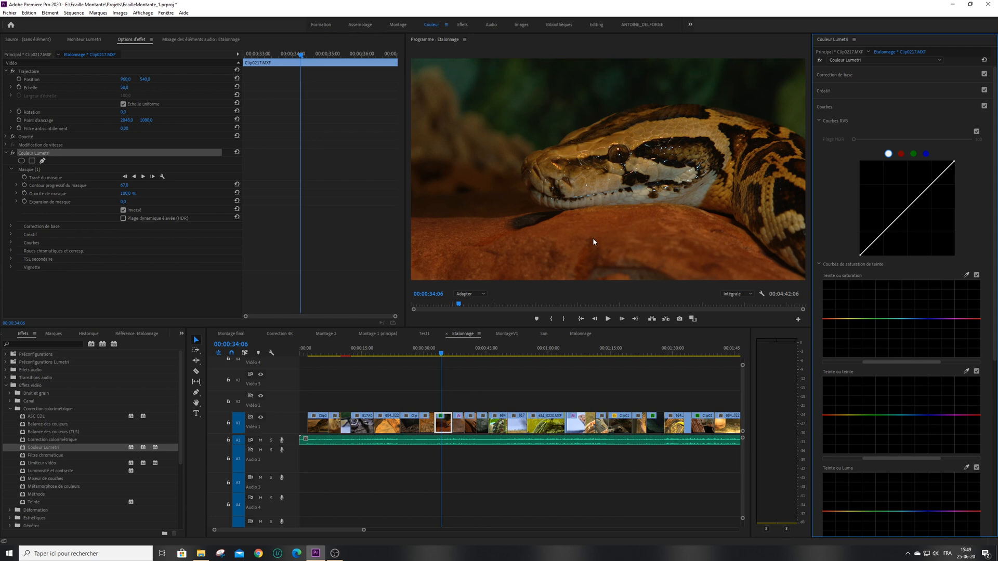
# Delete the rock mask from the Lumetri Color effect
pyautogui.click(32, 169)
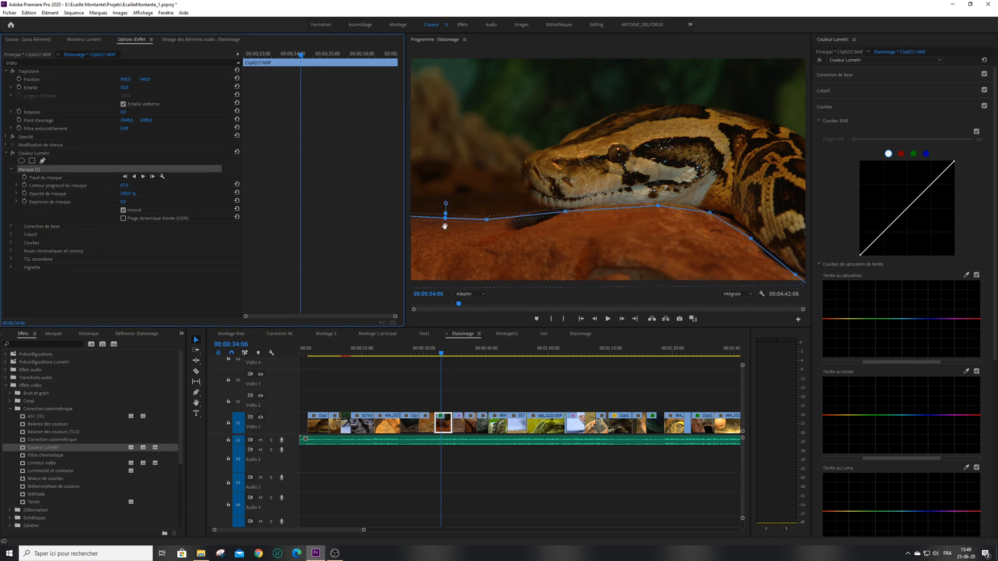
pyautogui.press('Delete')
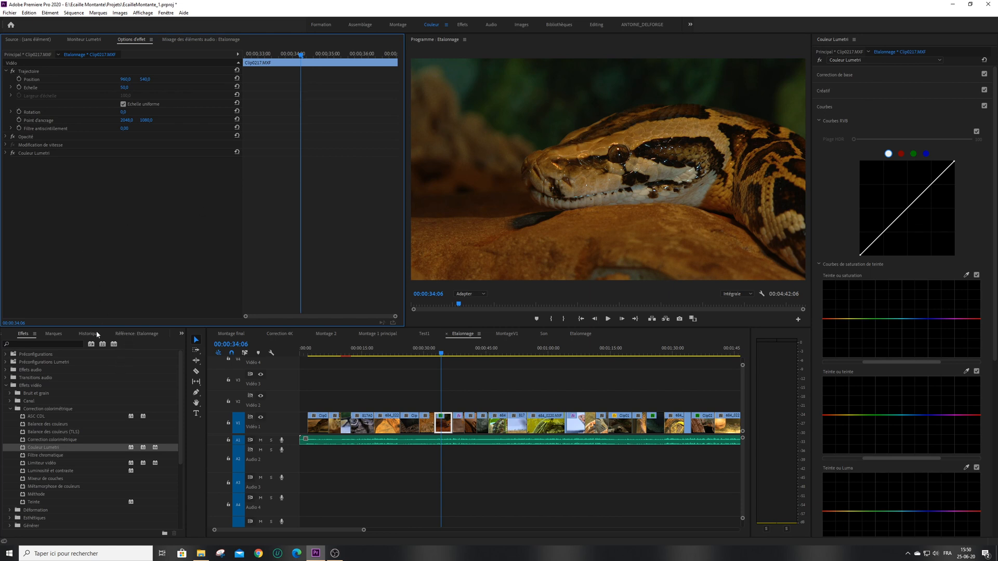
# Add a second Lumetri Color effect to the snake clip beneath the existing one and collapse its settings
pyautogui.click(182, 334)
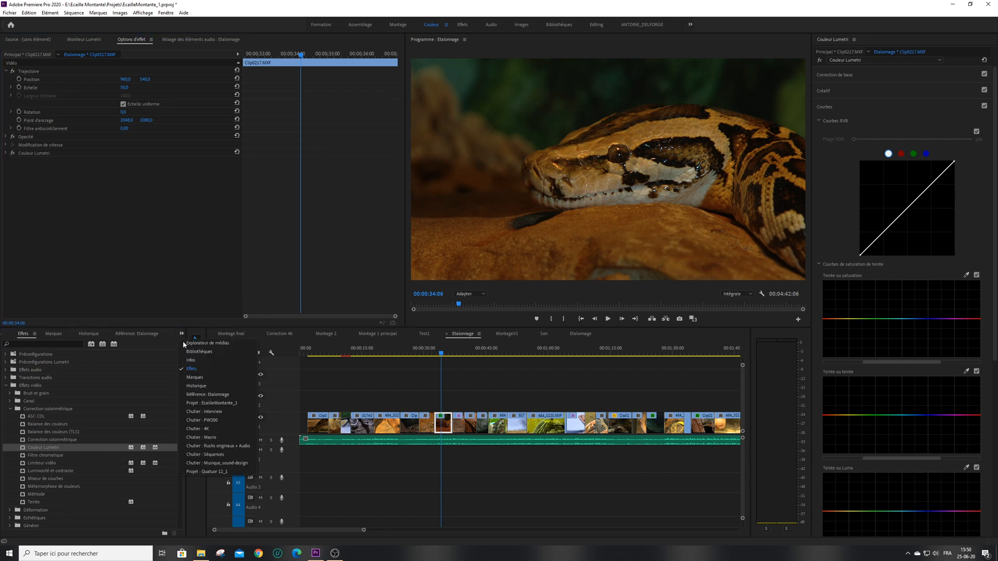
pyautogui.click(51, 369)
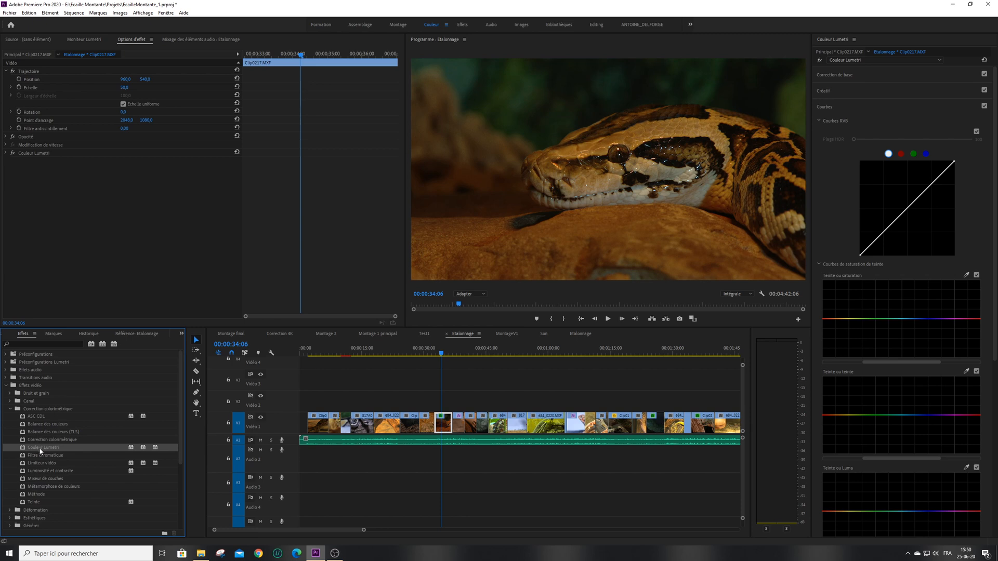
pyautogui.moveTo(24, 450); pyautogui.dragTo(78, 212)
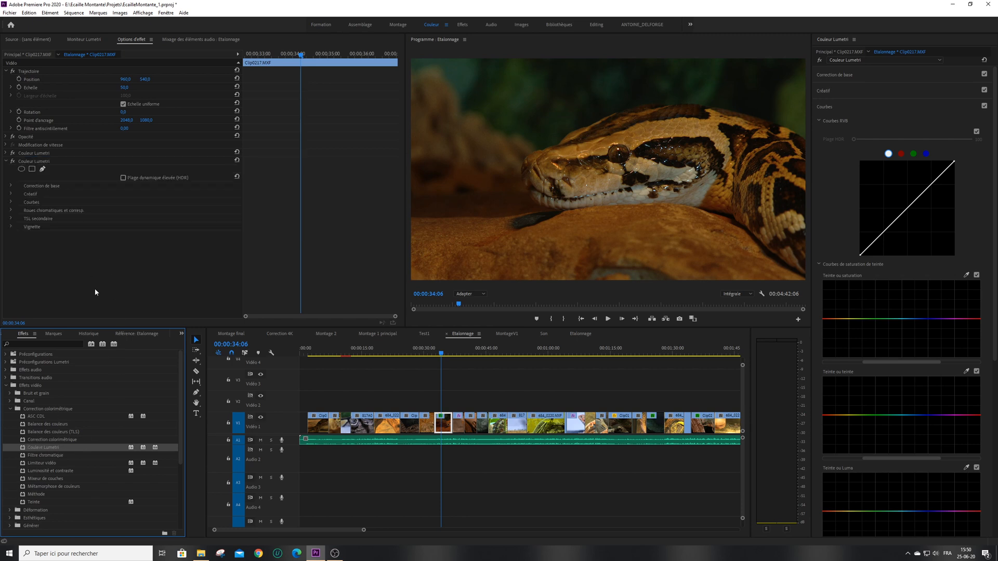
pyautogui.click(7, 161)
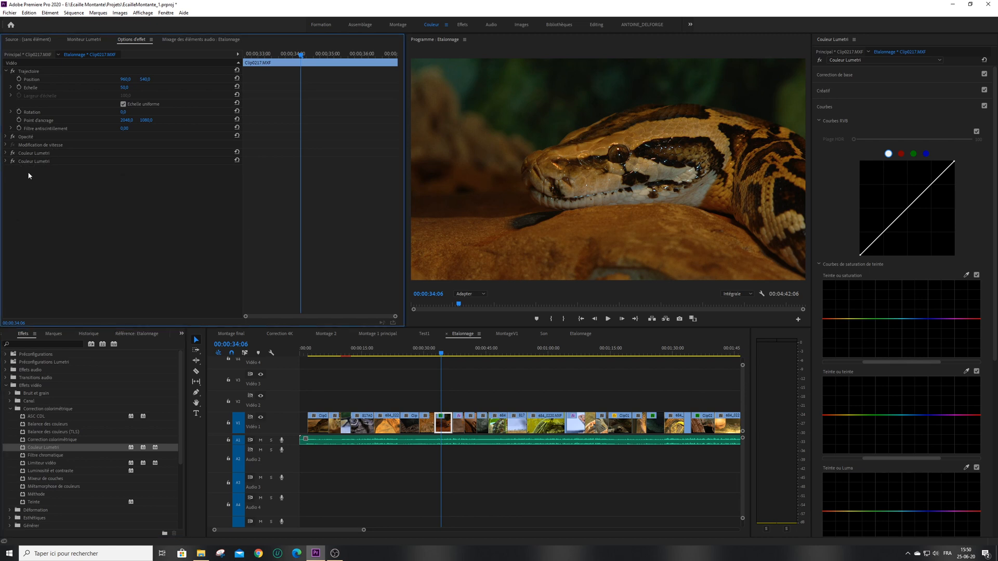
# Review the second Lumetri Color effect's contents, including its Basic Correction and Creative settings
pyautogui.click(5, 161)
pyautogui.click(5, 161)
pyautogui.click(9, 161)
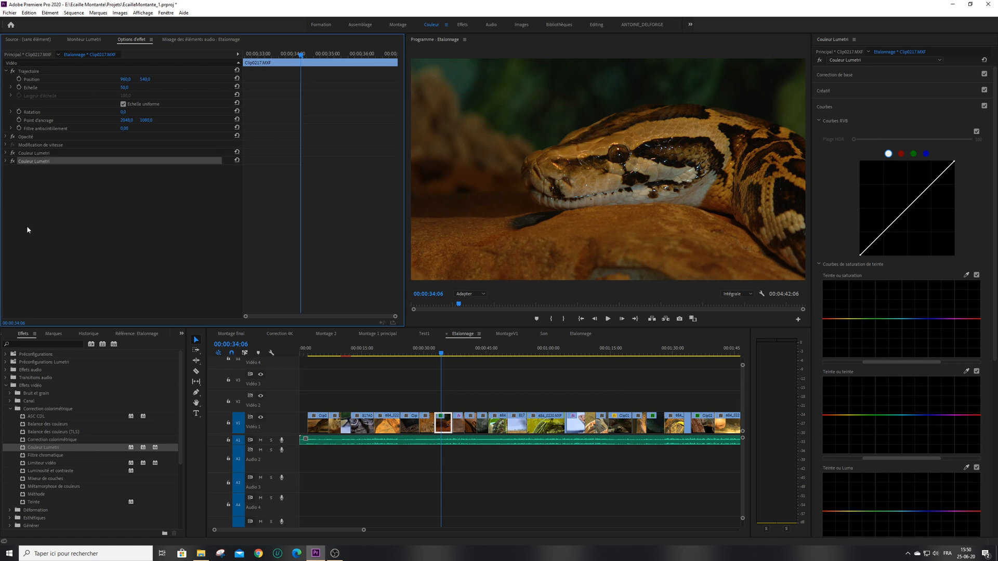
pyautogui.click(6, 161)
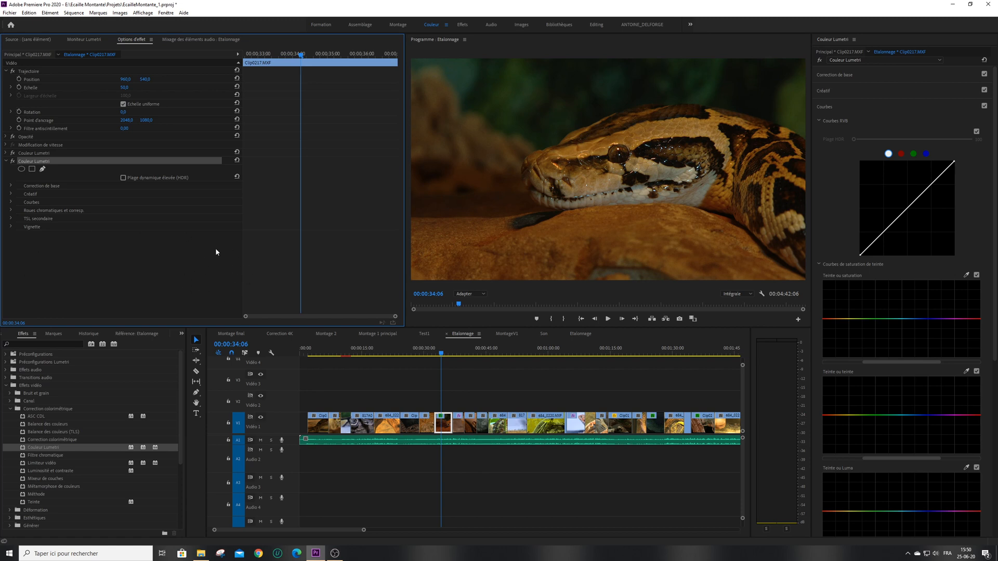
pyautogui.click(6, 161)
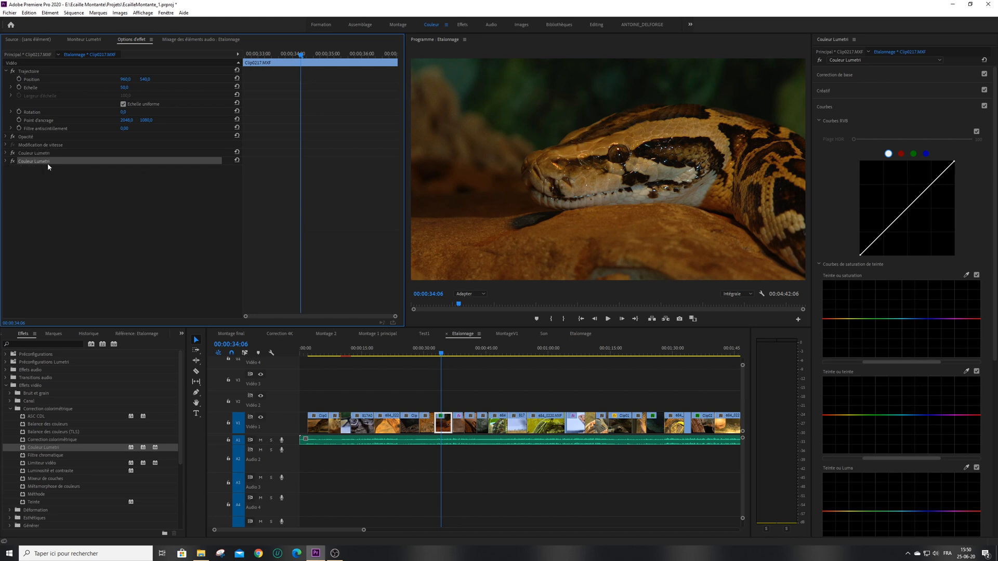
pyautogui.click(6, 161)
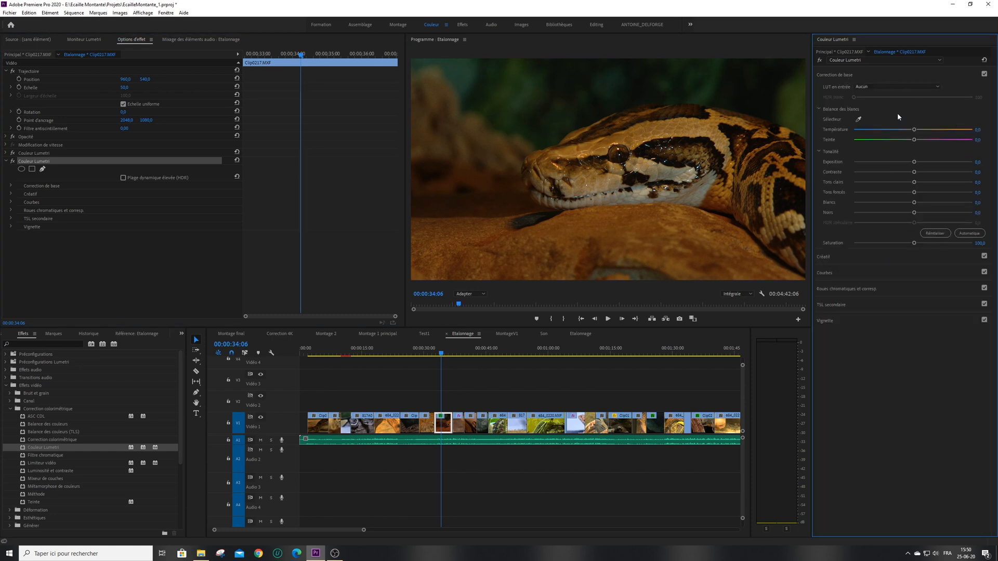
pyautogui.click(863, 255)
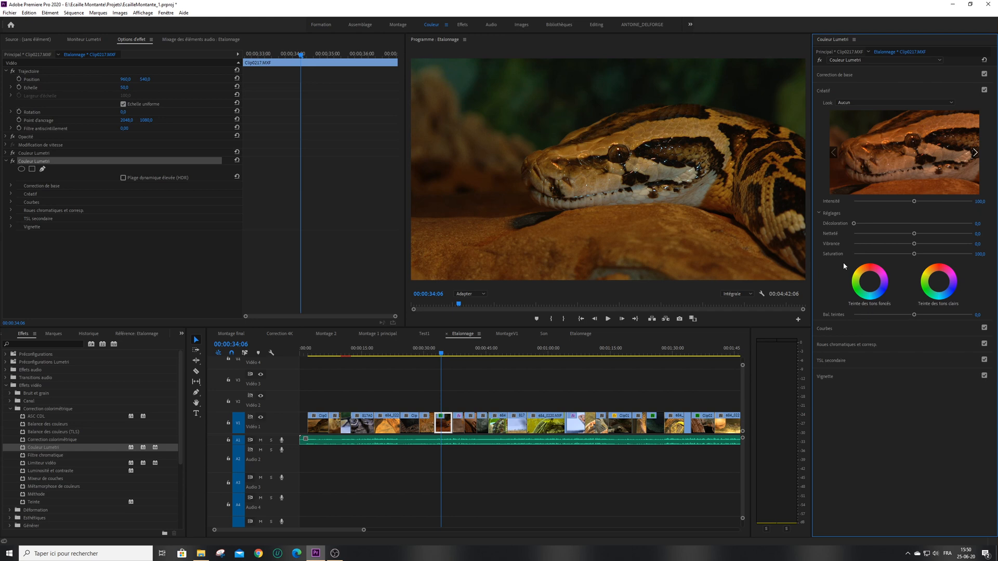
pyautogui.click(855, 91)
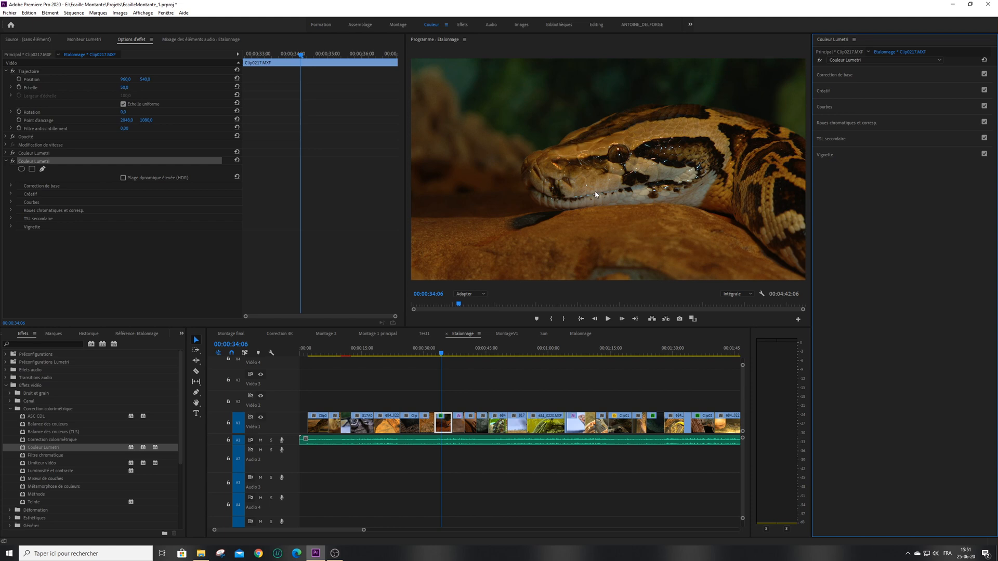
pyautogui.click(860, 75)
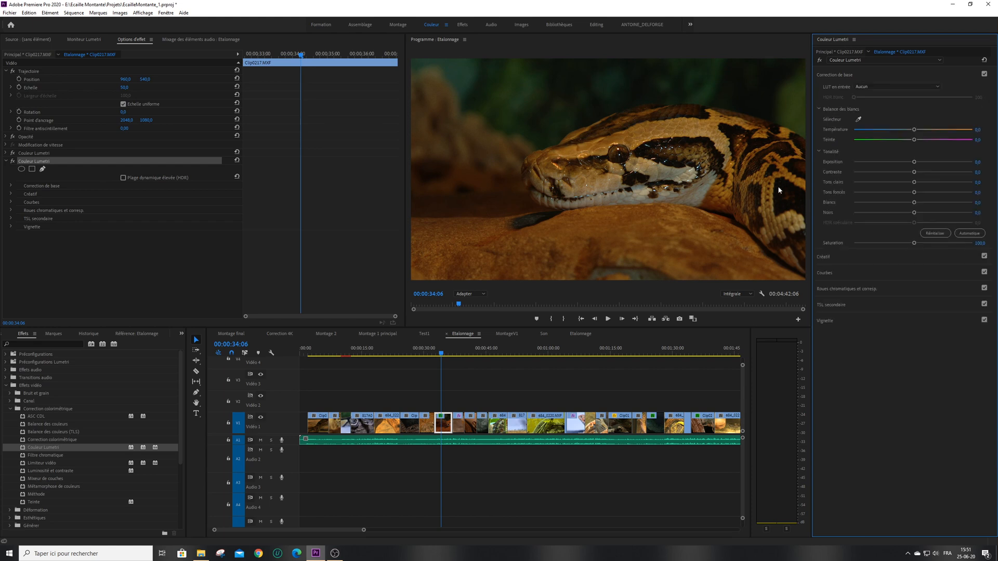
pyautogui.click(6, 161)
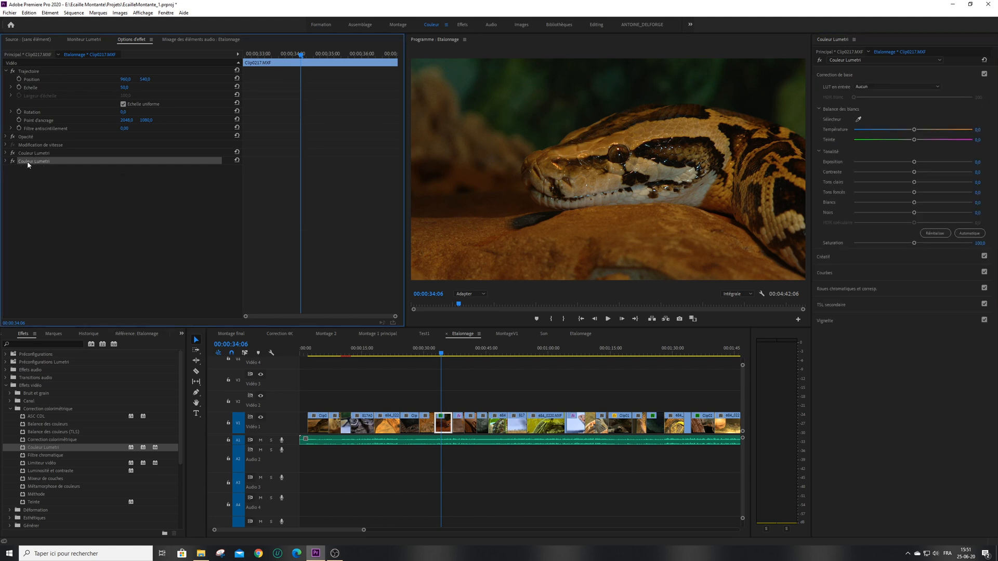
# Try the second Lumetri Color effect above the original, review the original correction's Basic Correction and Creative settings, and restore the effect order
pyautogui.moveTo(27, 163); pyautogui.dragTo(37, 151)
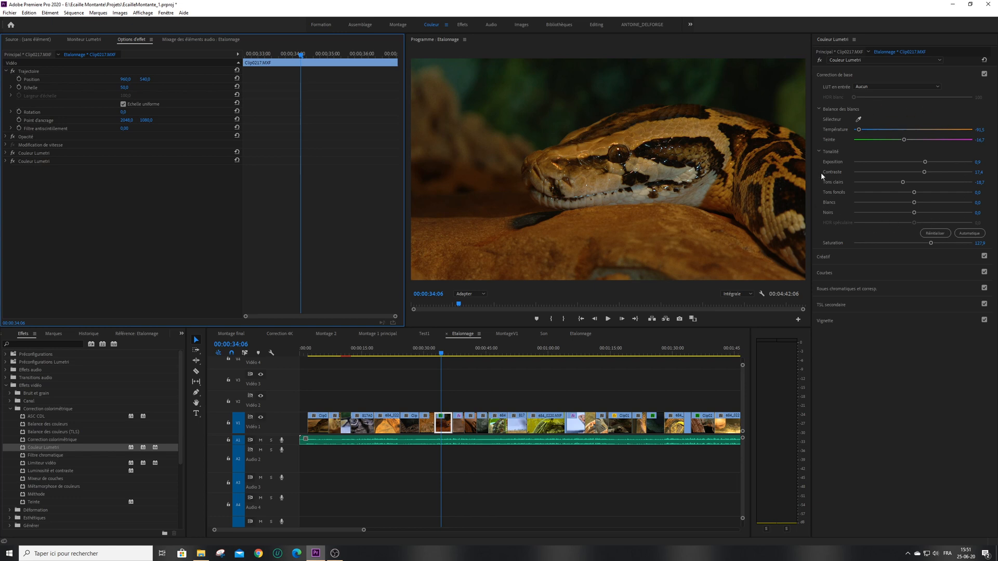
pyautogui.click(852, 254)
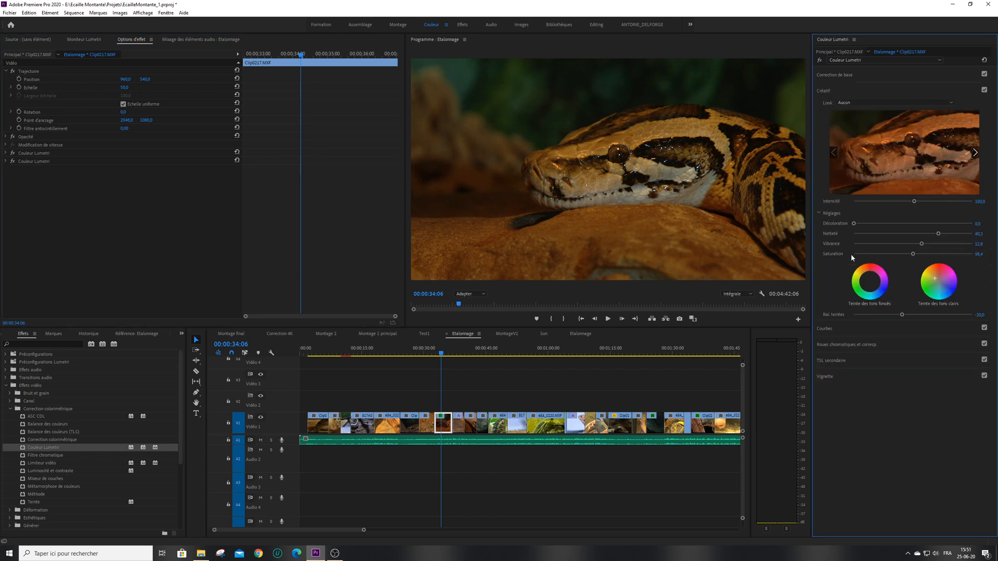
pyautogui.click(858, 74)
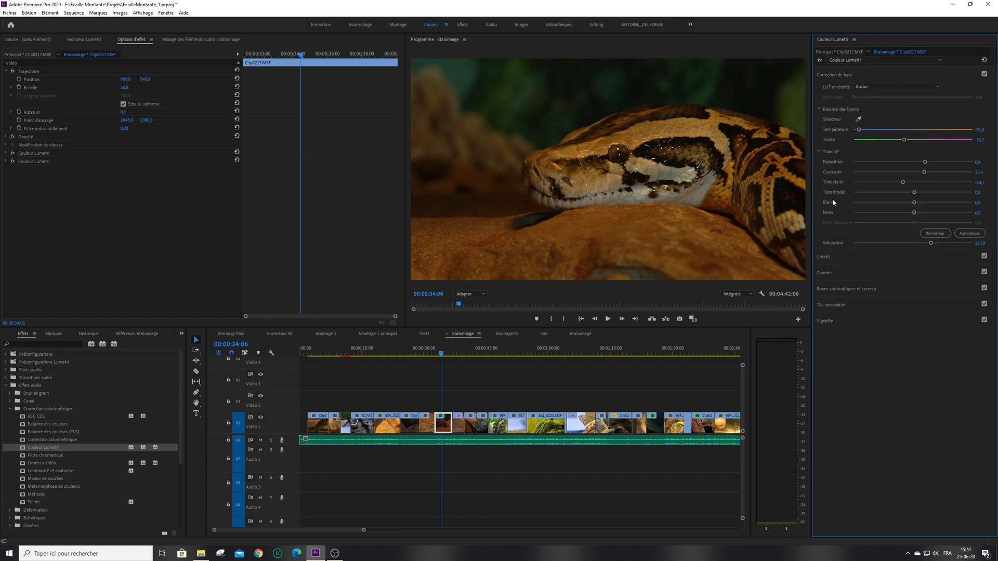
pyautogui.click(820, 59)
pyautogui.click(820, 59)
pyautogui.moveTo(21, 153); pyautogui.dragTo(23, 169)
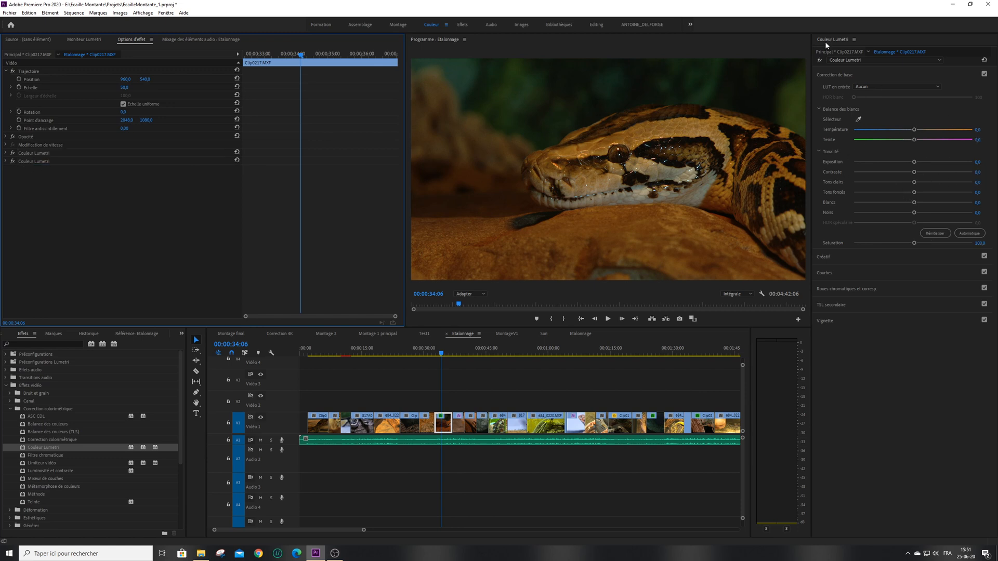
pyautogui.click(819, 61)
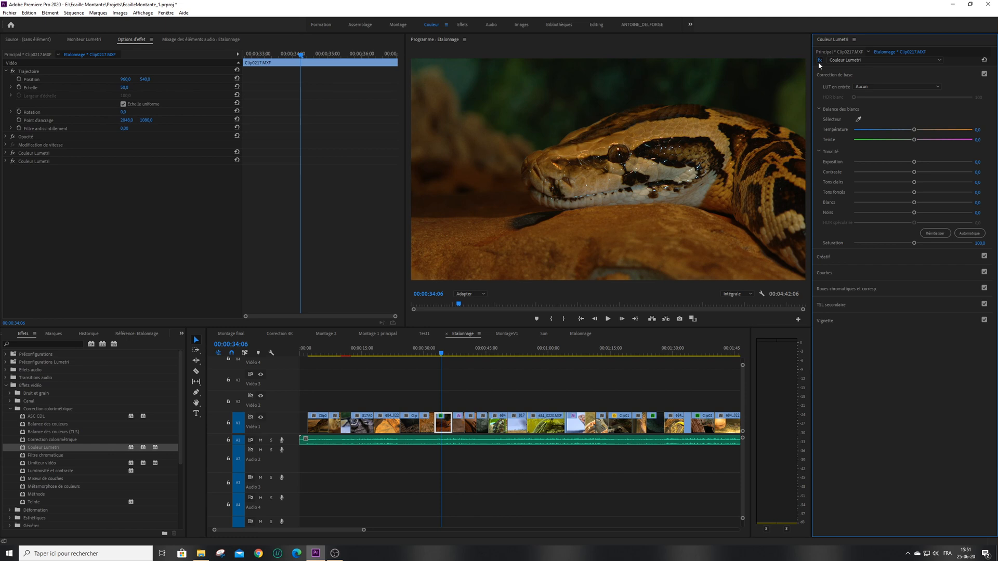
# Select the second Lumetri Color effect and review its Basic Correction, Creative, Curves, Color Wheels and Vignette sections
pyautogui.click(22, 159)
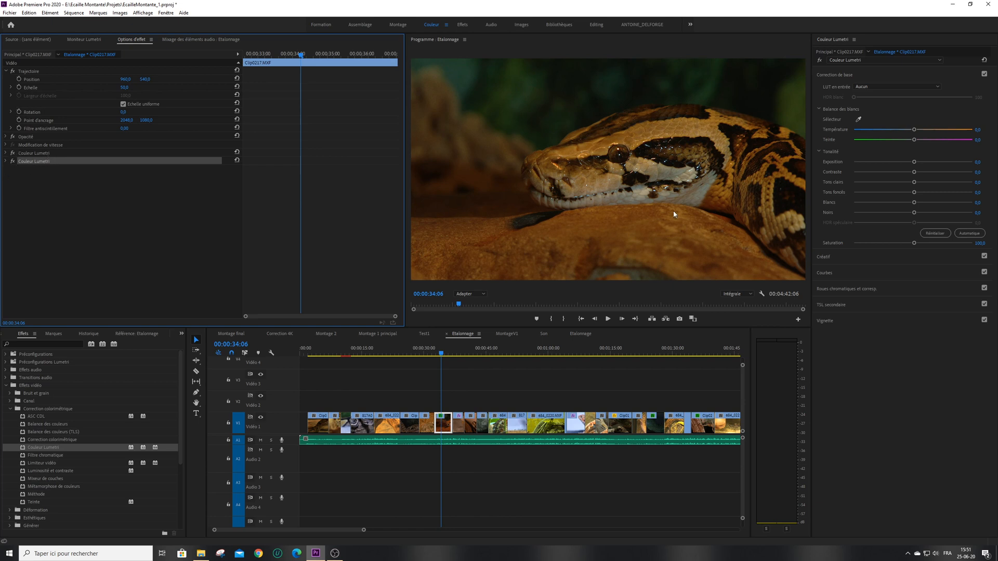
pyautogui.click(26, 156)
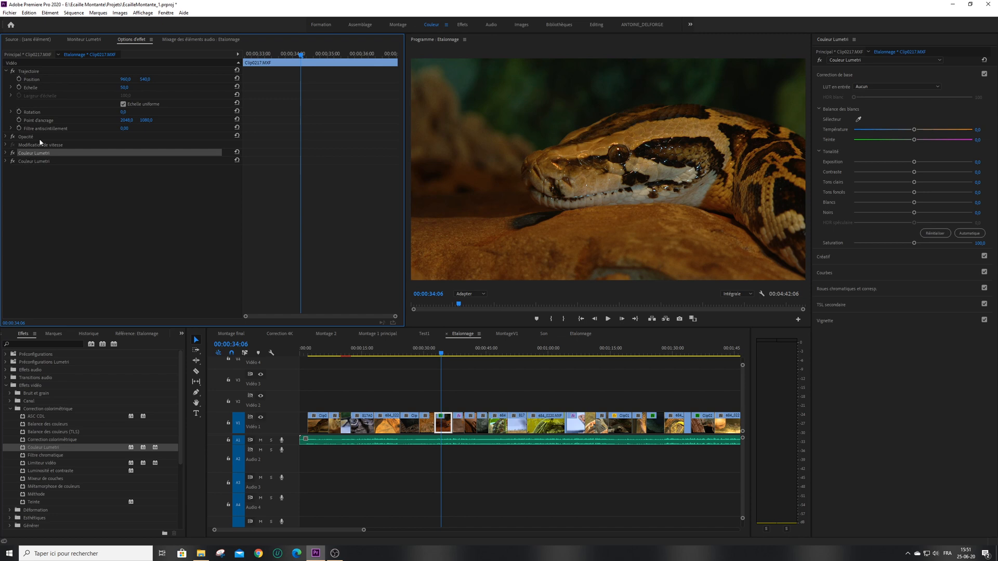
pyautogui.click(21, 162)
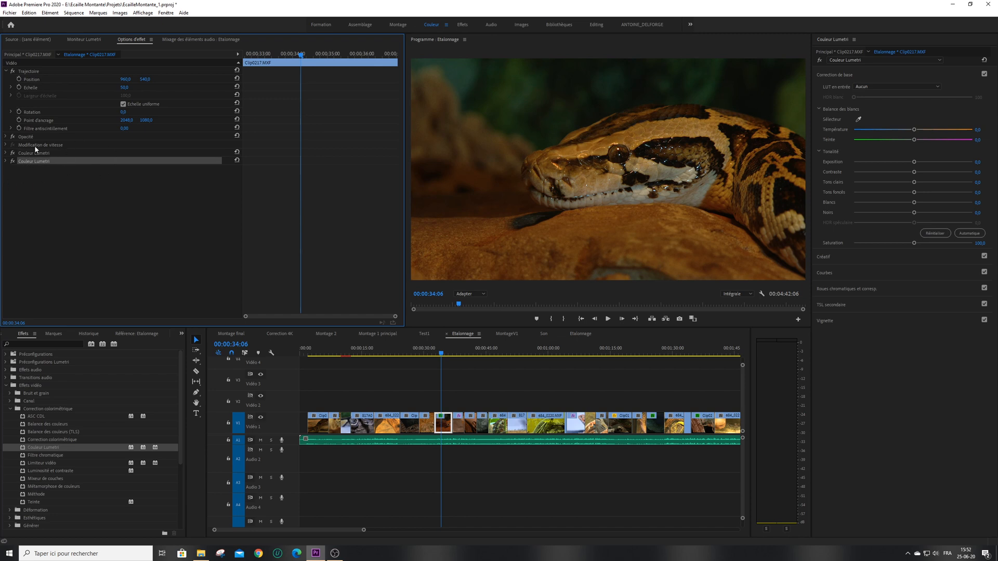
pyautogui.click(865, 69)
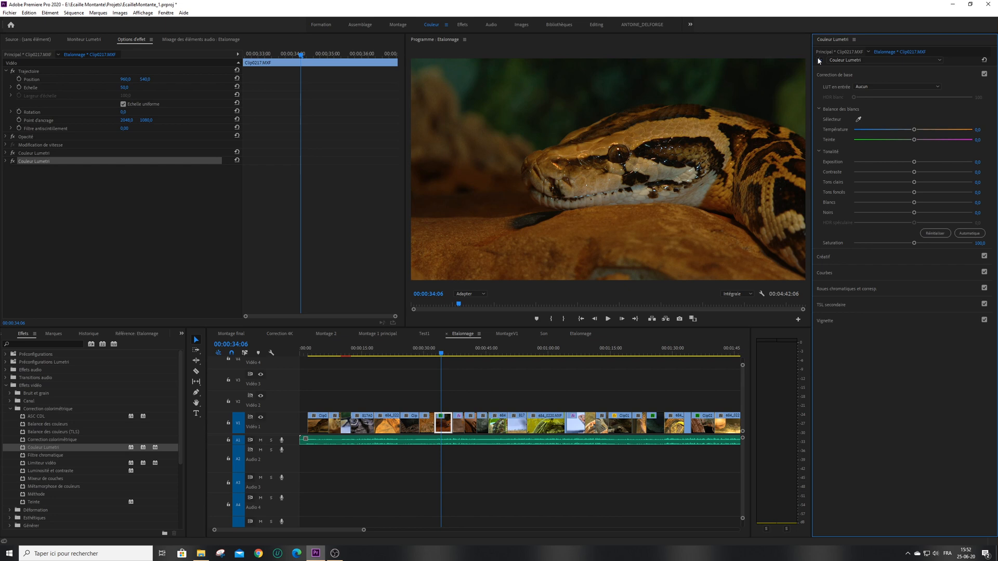
pyautogui.click(824, 256)
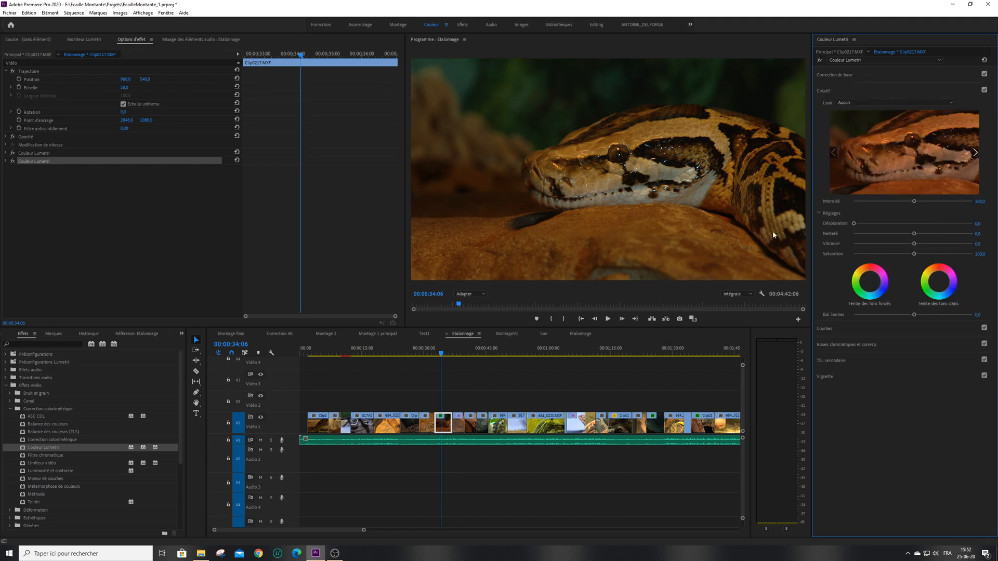
pyautogui.click(849, 76)
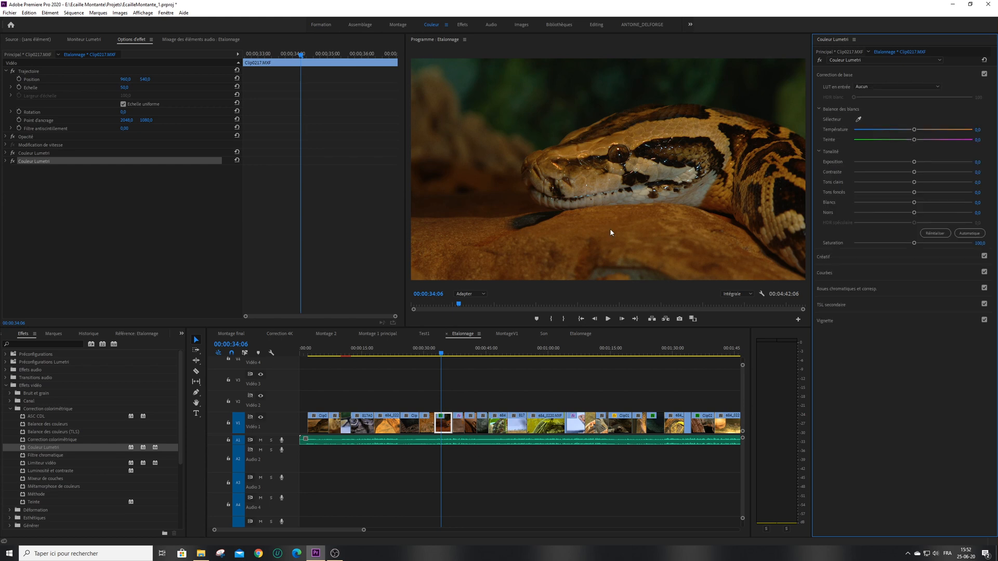
pyautogui.click(889, 72)
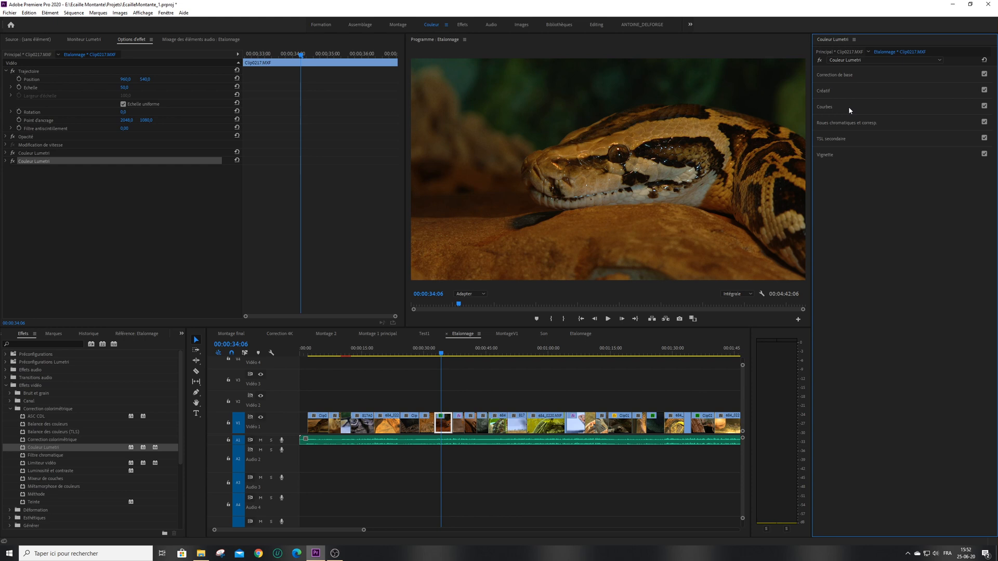
pyautogui.click(850, 108)
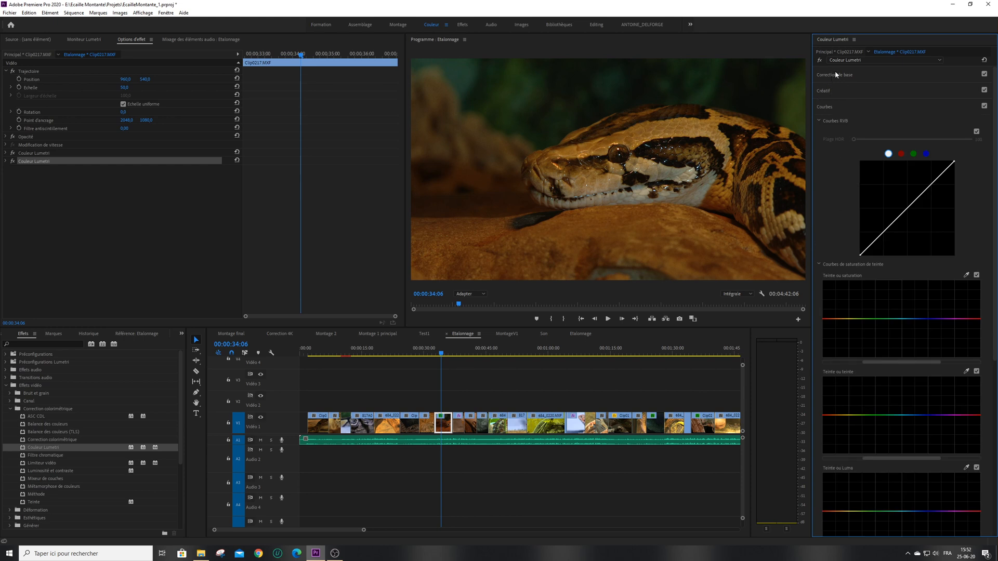
pyautogui.click(852, 109)
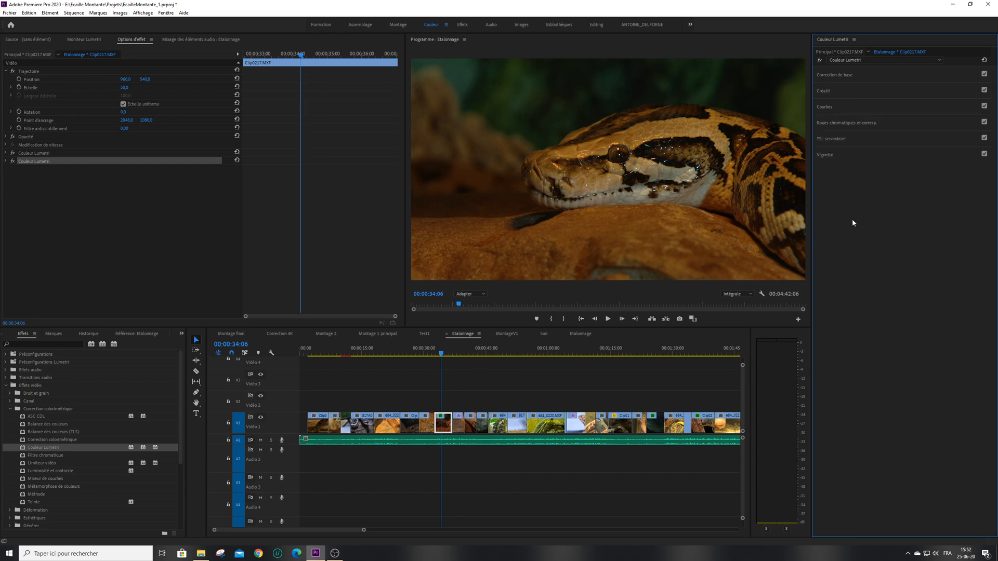
pyautogui.click(852, 124)
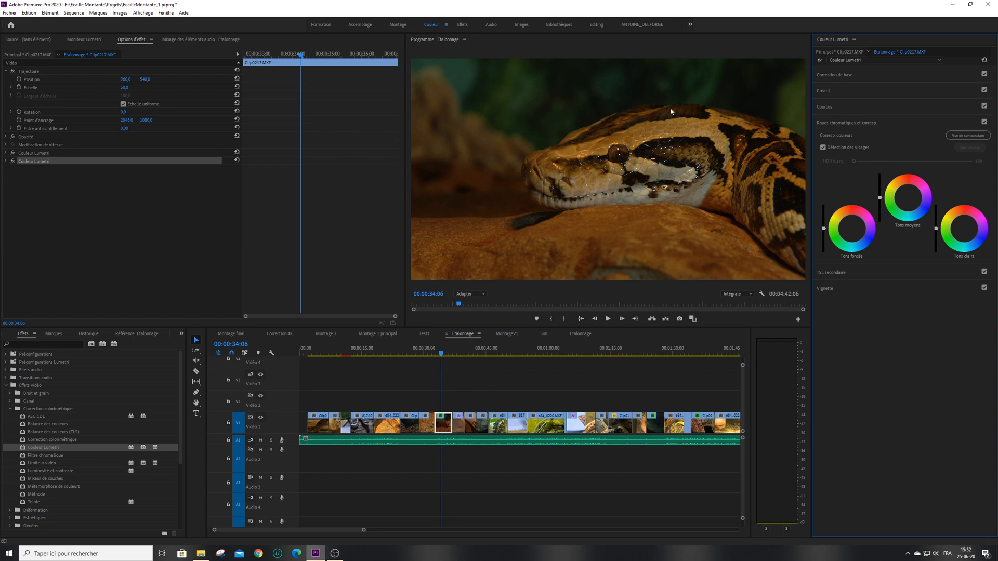
pyautogui.click(835, 108)
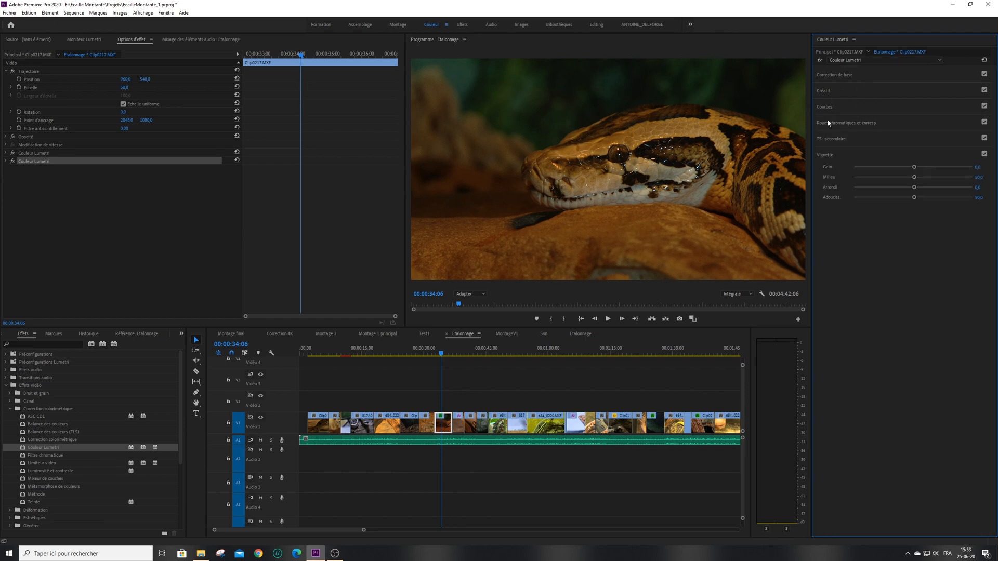
pyautogui.click(837, 153)
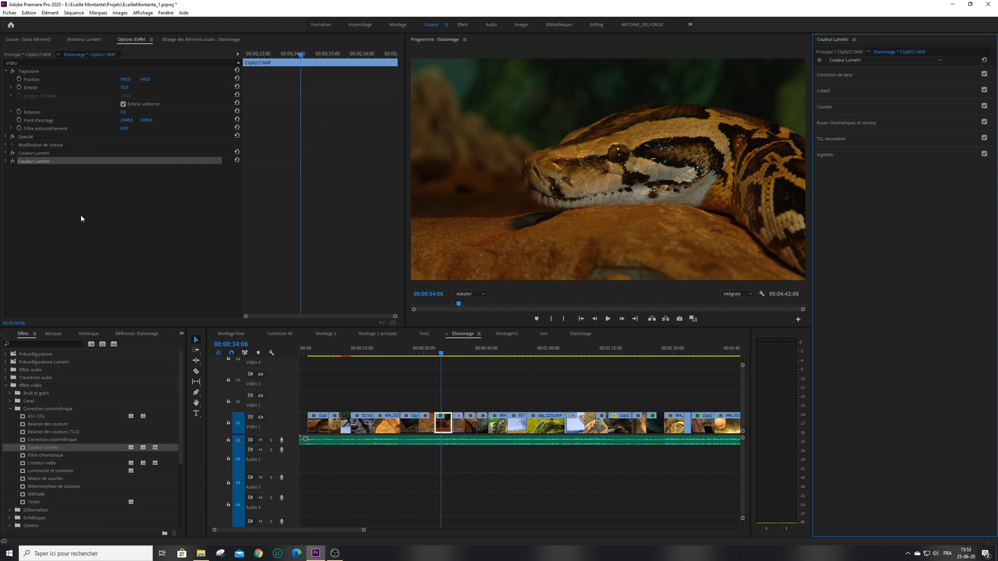
# Mask the rock beneath the snake in the second Lumetri Color effect and invert the mask
pyautogui.click(32, 196)
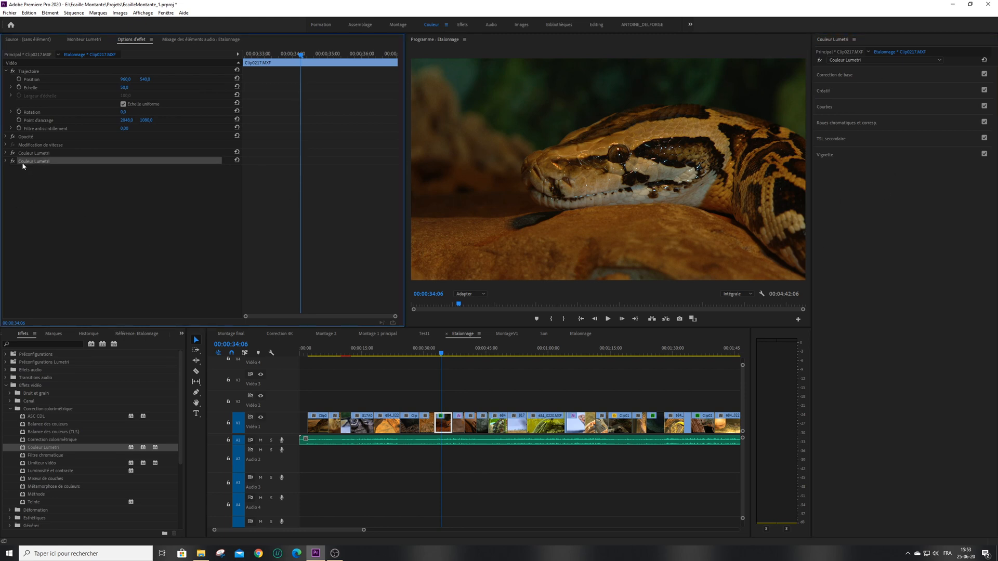
pyautogui.click(7, 161)
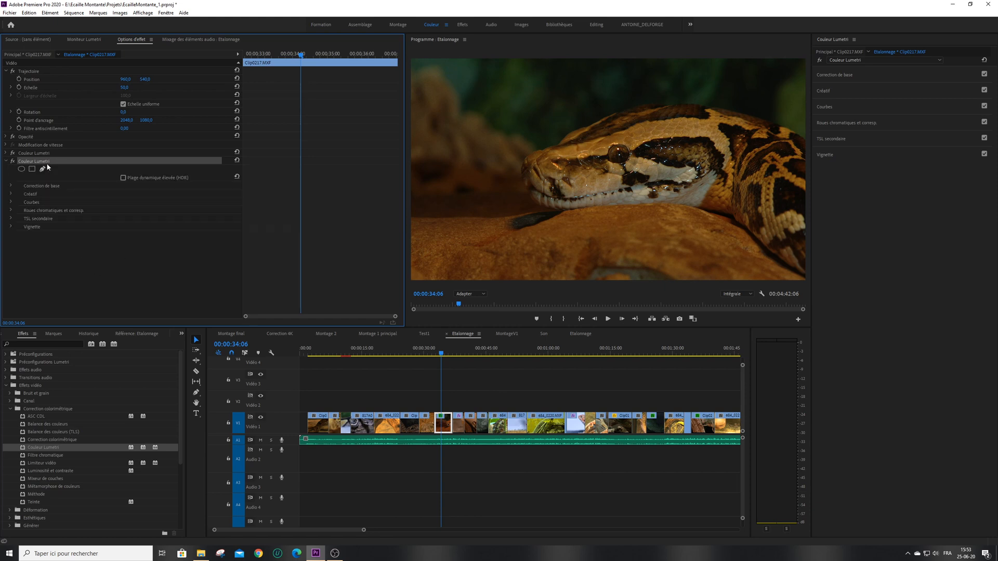
pyautogui.click(42, 168)
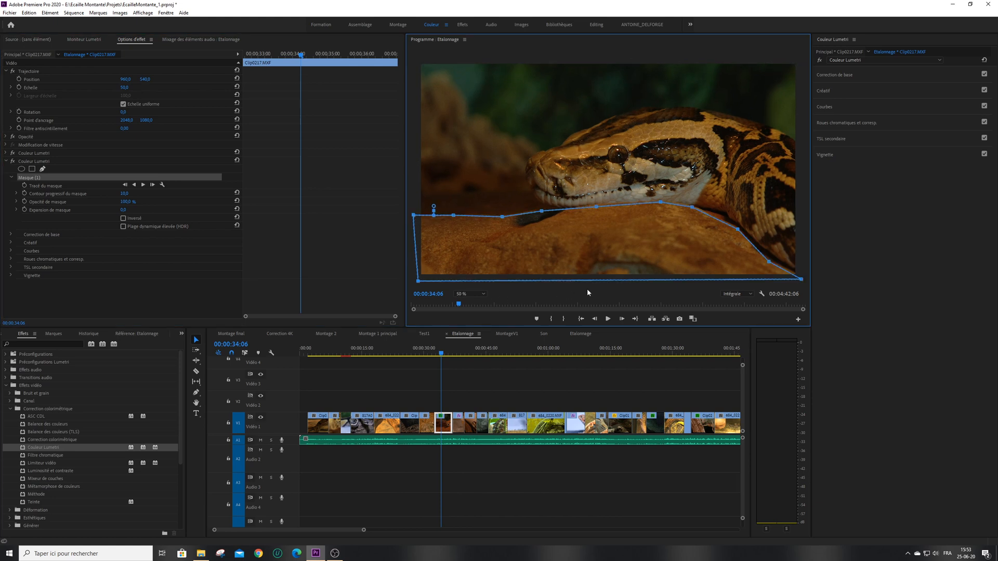
pyautogui.click(31, 161)
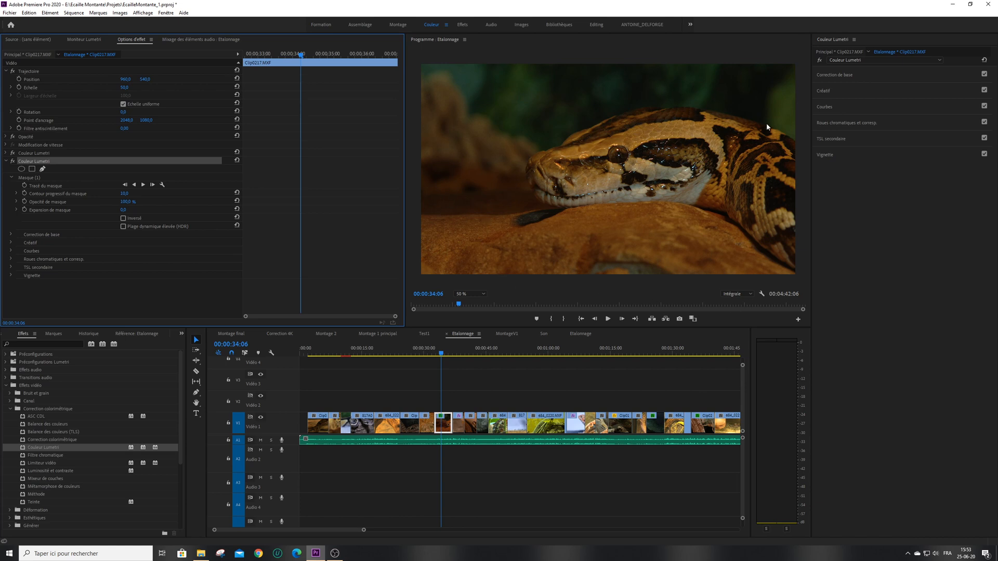
pyautogui.click(124, 219)
# Sample a color from the image to place control points on the second effect's Hue vs Hue curve, and reselect the rock mask
pyautogui.click(840, 105)
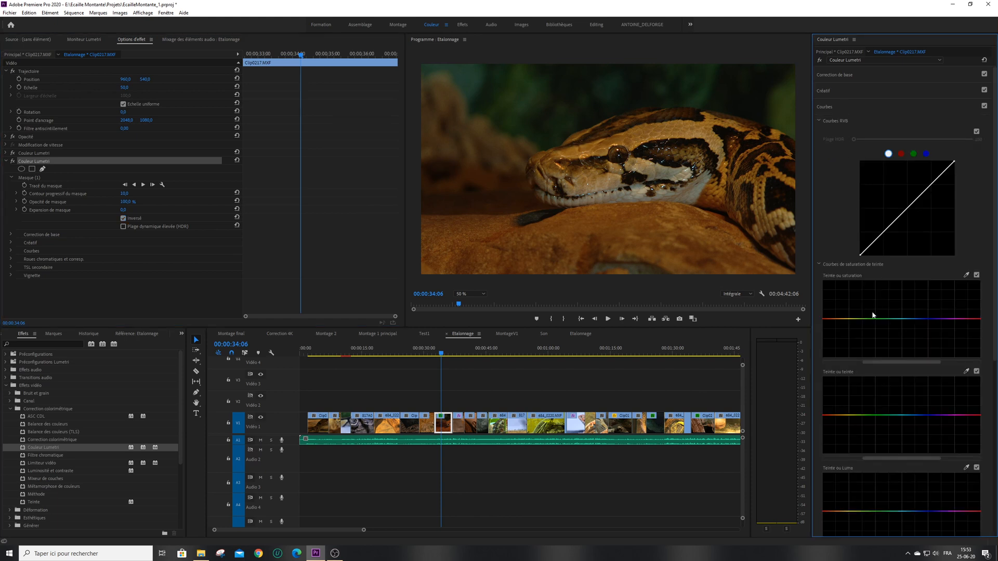
pyautogui.click(966, 372)
pyautogui.click(34, 179)
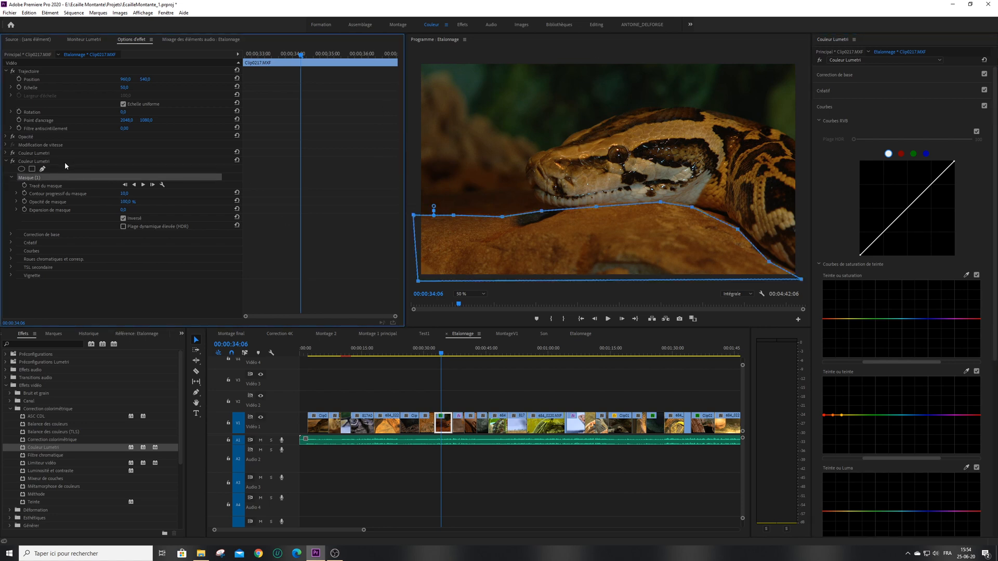
# Try shifting the orange hues on the second effect's Hue vs Hue curve, compare with Curves switched off and on, and reset the curve
pyautogui.click(42, 162)
pyautogui.moveTo(832, 415)
pyautogui.mouseDown()
pyautogui.moveTo(839, 451)
pyautogui.moveTo(836, 387)
pyautogui.moveTo(844, 456)
pyautogui.moveTo(839, 380)
pyautogui.moveTo(839, 439)
pyautogui.moveTo(837, 424)
pyautogui.mouseUp()
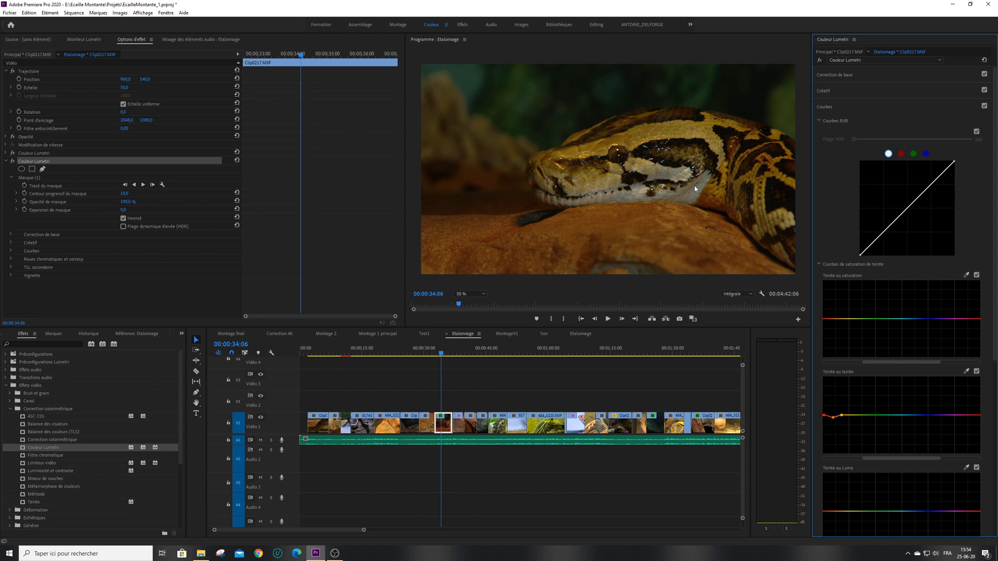
pyautogui.click(984, 106)
pyautogui.click(983, 106)
pyautogui.moveTo(832, 419); pyautogui.dragTo(832, 419)
pyautogui.moveTo(832, 418); pyautogui.dragTo(832, 419)
pyautogui.doubleClick(833, 419)
pyautogui.click(7, 160)
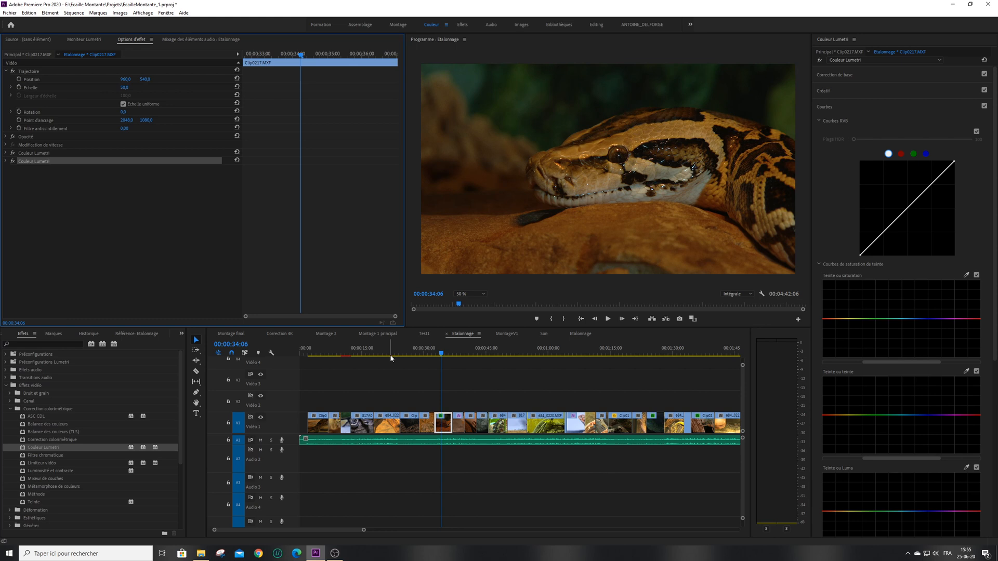
# Apply the Lumetri Color effect to the Interview part 3 clip at 02:20:00 in the timeline
pyautogui.moveTo(335, 529); pyautogui.dragTo(342, 529)
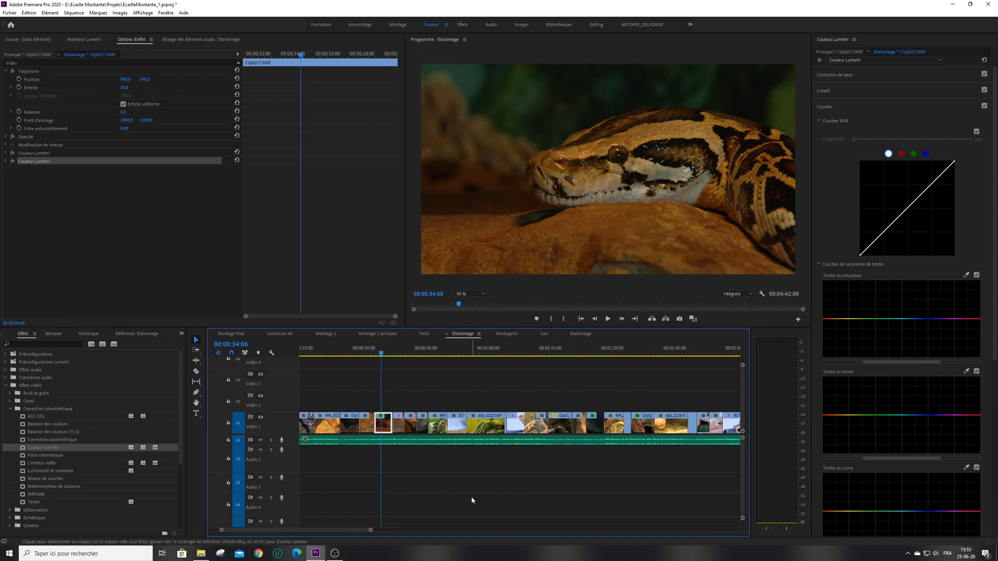
pyautogui.click(395, 355)
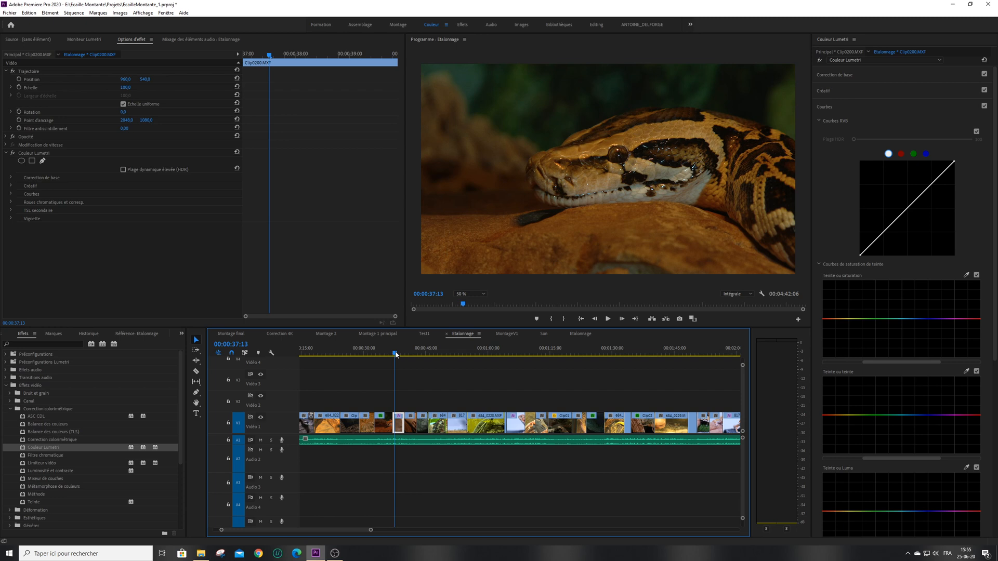
pyautogui.moveTo(314, 528); pyautogui.dragTo(346, 529)
pyautogui.moveTo(49, 439); pyautogui.dragTo(66, 232)
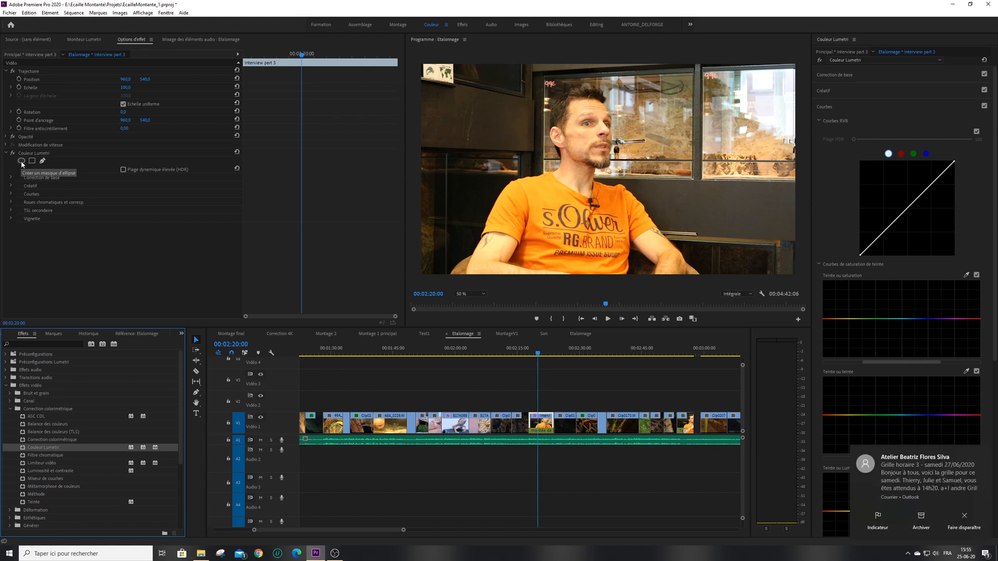
# Add an ellipse mask to the interview clip's Lumetri Color effect and narrow it around the man's face
pyautogui.click(22, 161)
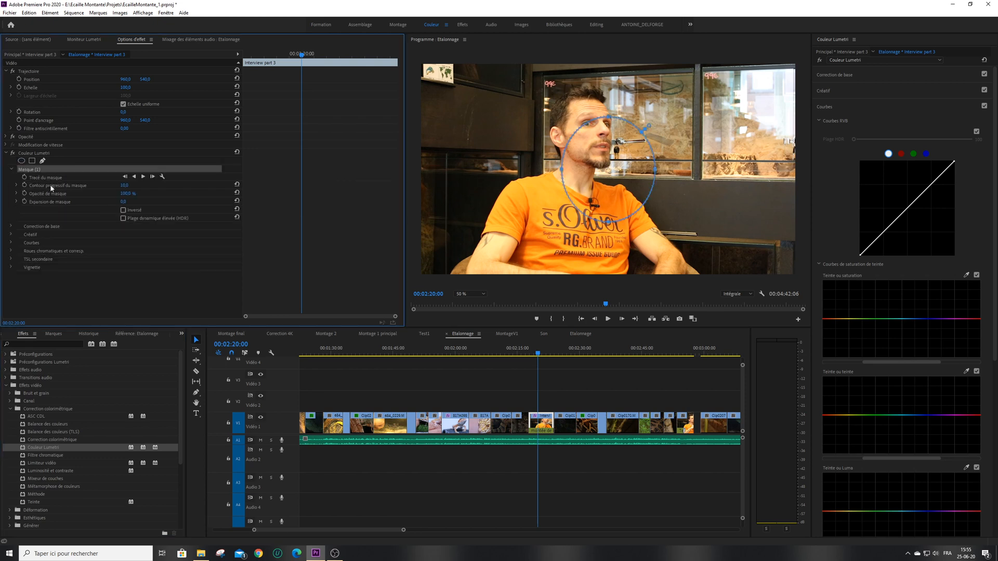
pyautogui.moveTo(599, 153); pyautogui.dragTo(560, 139)
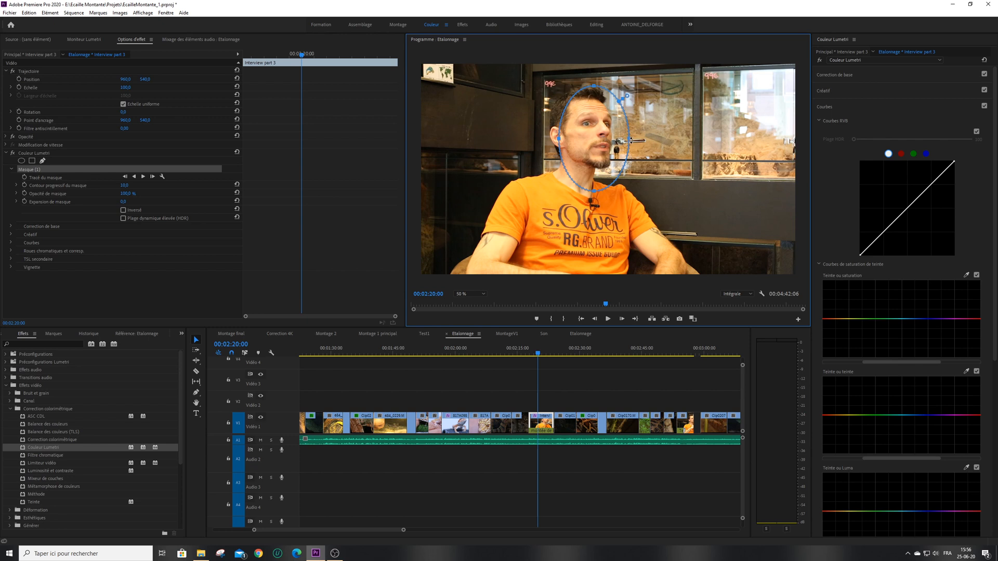
pyautogui.moveTo(630, 140); pyautogui.dragTo(615, 140)
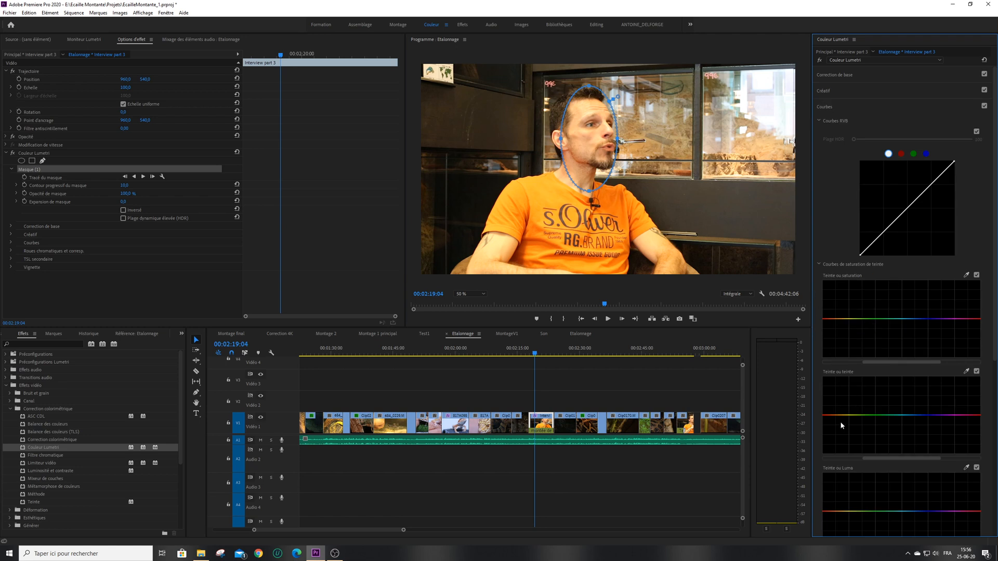
# Add control points to the Hue vs Saturation curve, raising the orange hues slightly and lowering the red end
pyautogui.click(833, 319)
pyautogui.click(824, 319)
pyautogui.moveTo(824, 320)
pyautogui.mouseDown()
pyautogui.moveTo(822, 370)
pyautogui.moveTo(831, 316)
pyautogui.mouseUp()
pyautogui.click(830, 318)
# Try brightening the masked face with the RGB curve, inspect the mask edge at 150% and at Fit, and reset the curve
pyautogui.click(478, 296)
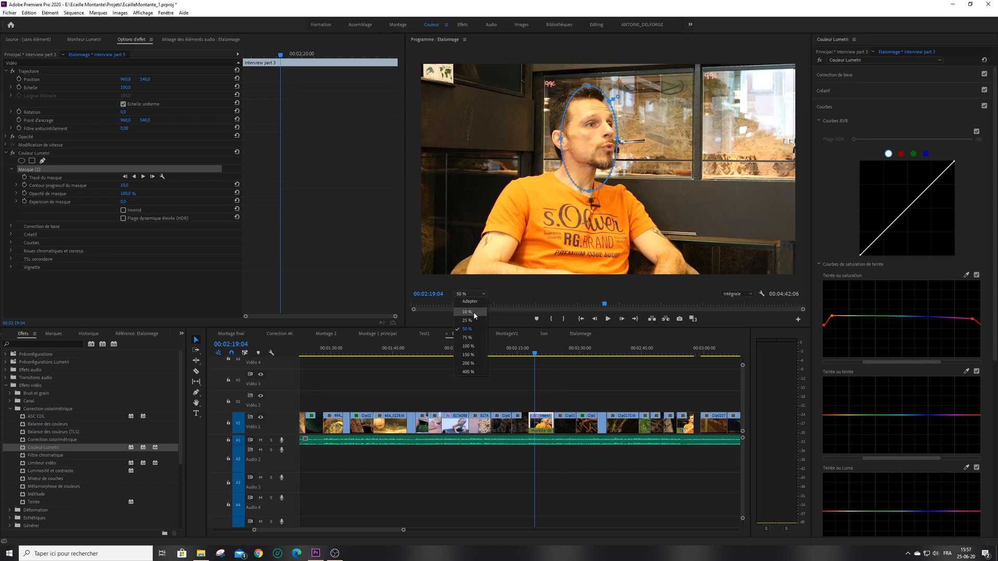
pyautogui.click(467, 354)
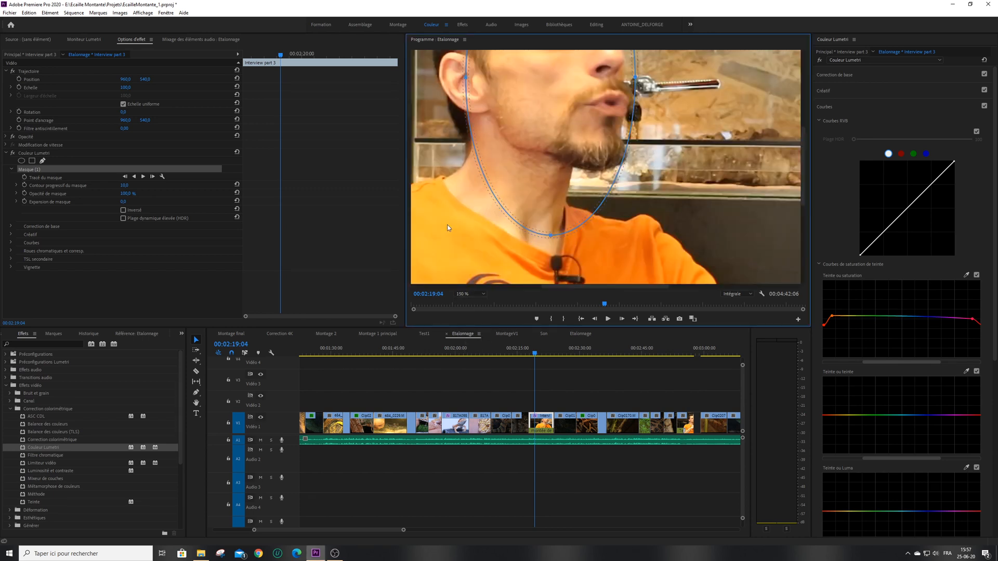
pyautogui.click(23, 153)
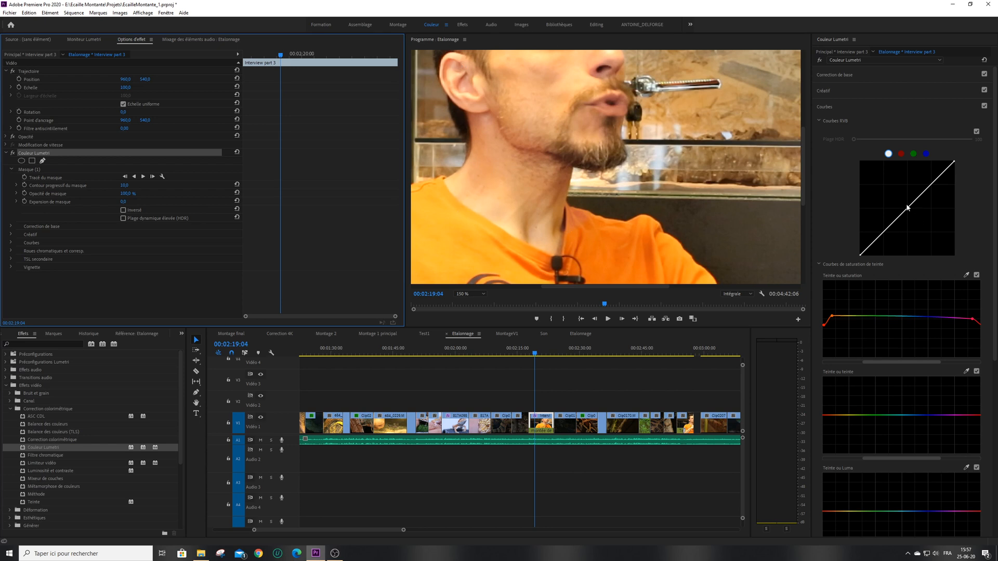
pyautogui.moveTo(910, 205); pyautogui.dragTo(897, 195)
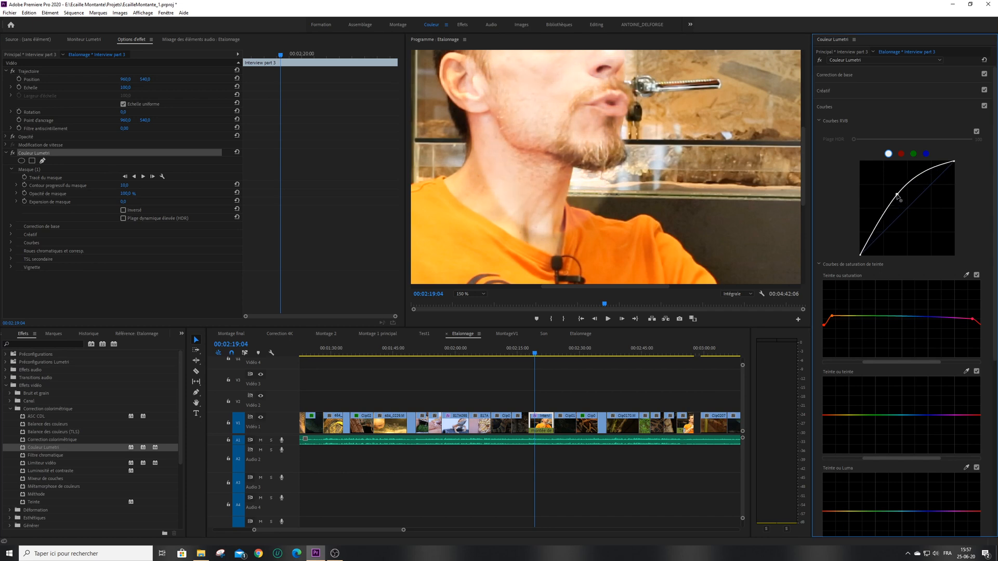
pyautogui.click(481, 294)
pyautogui.click(475, 304)
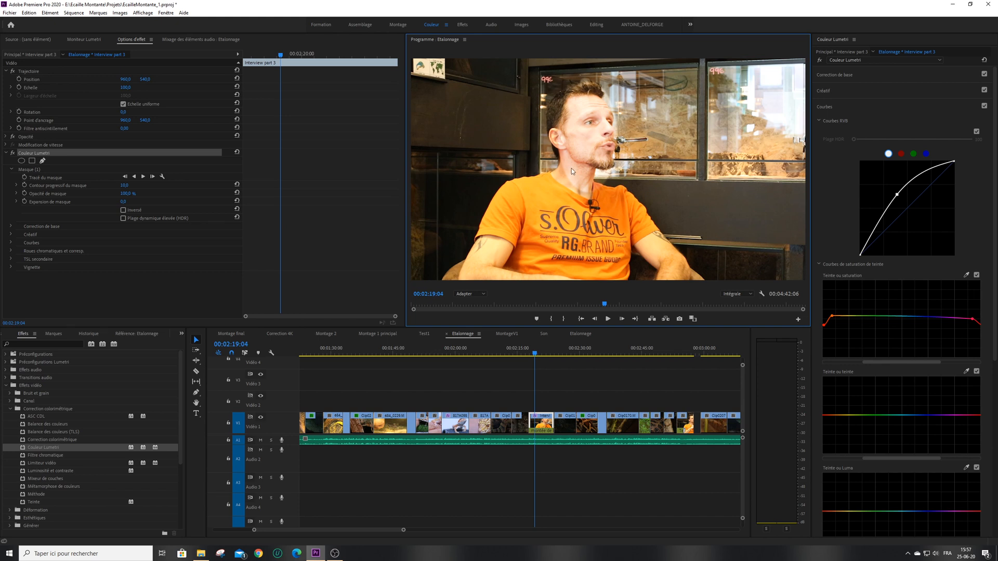
pyautogui.doubleClick(897, 195)
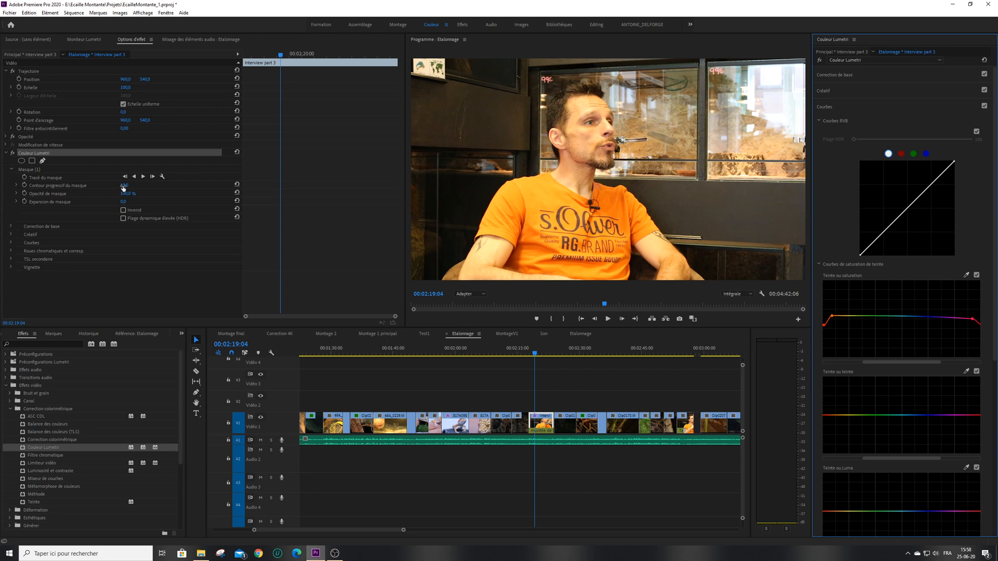
# Widen the face mask's feather and lower the orange point on the Hue vs Saturation curve to the baseline
pyautogui.click(34, 170)
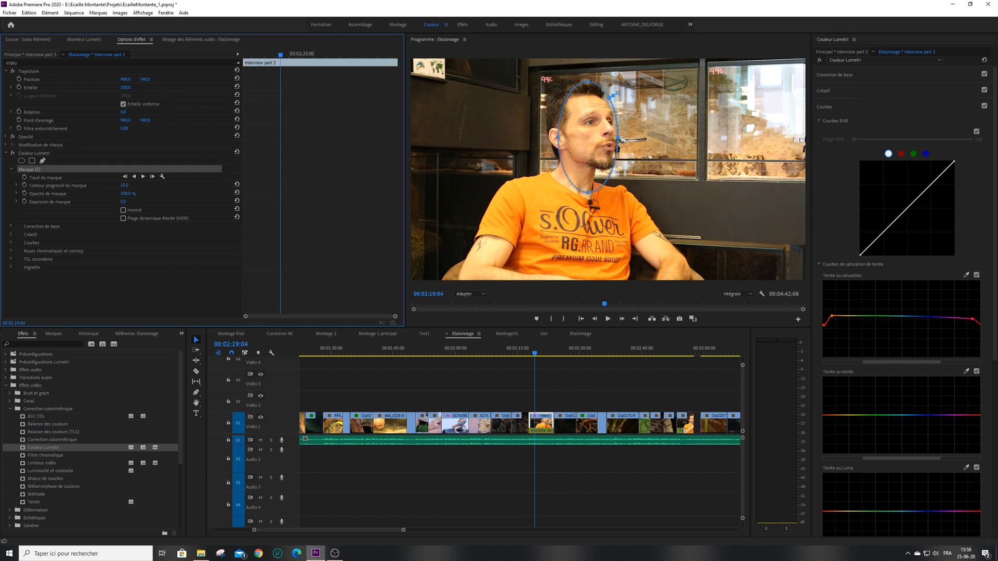
pyautogui.moveTo(617, 93); pyautogui.dragTo(622, 91)
pyautogui.moveTo(832, 315); pyautogui.dragTo(832, 318)
pyautogui.moveTo(624, 89); pyautogui.dragTo(617, 85)
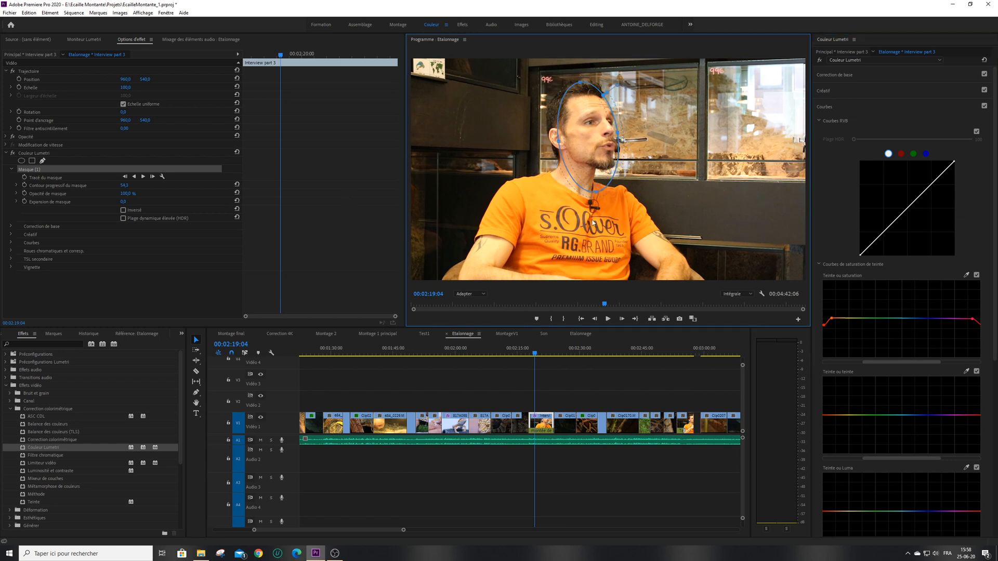
# Reposition the face mask over the man's head at 02:21:19 and check its fit on a neighbouring frame
pyautogui.click(281, 57)
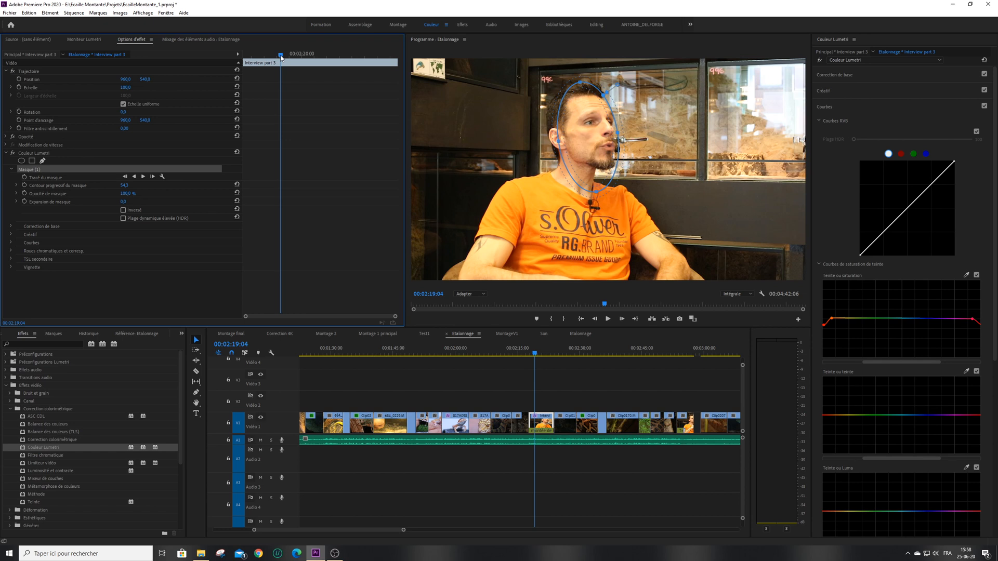
pyautogui.moveTo(280, 56); pyautogui.dragTo(383, 64)
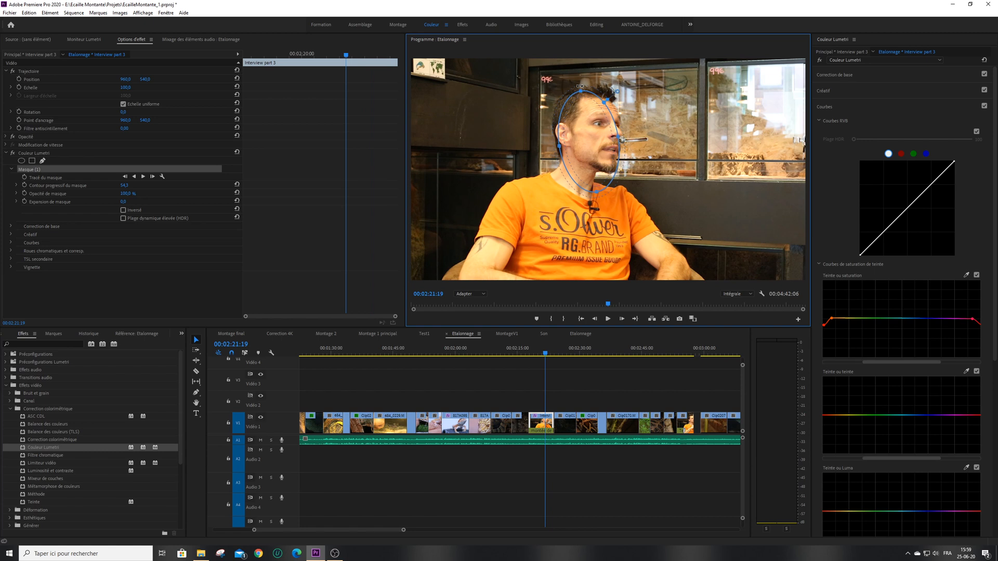
pyautogui.moveTo(591, 139); pyautogui.dragTo(596, 133)
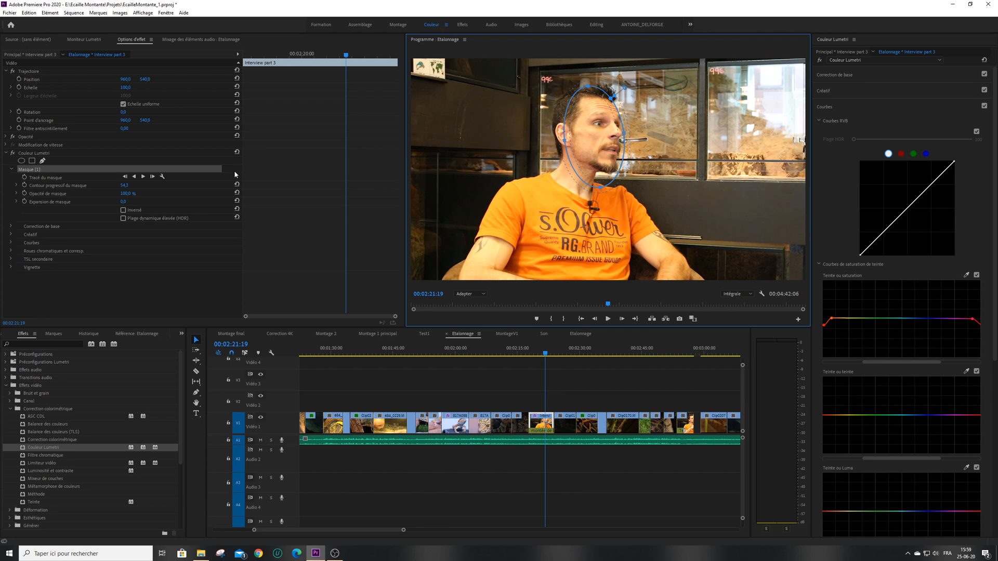
pyautogui.click(345, 178)
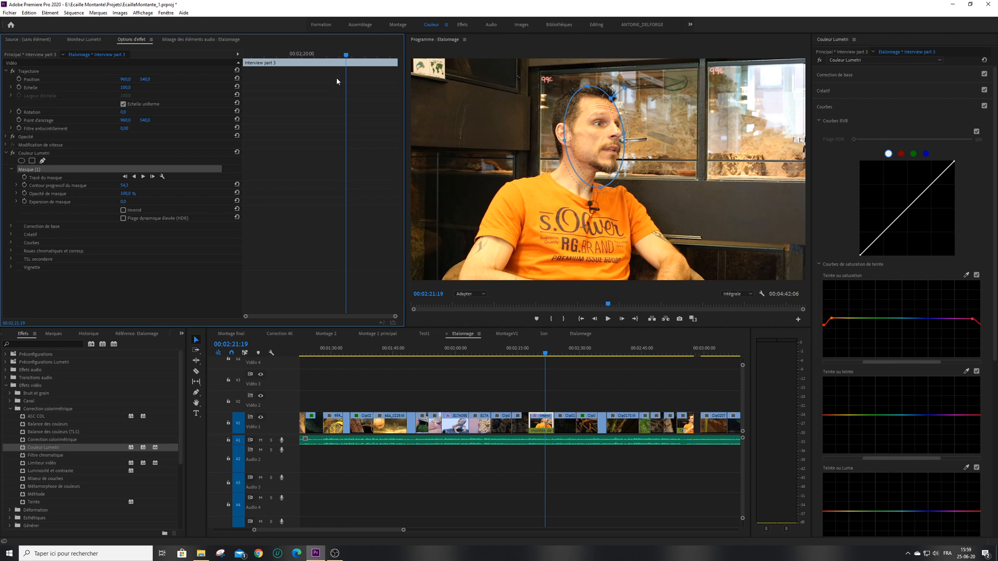
pyautogui.moveTo(346, 55); pyautogui.dragTo(343, 55)
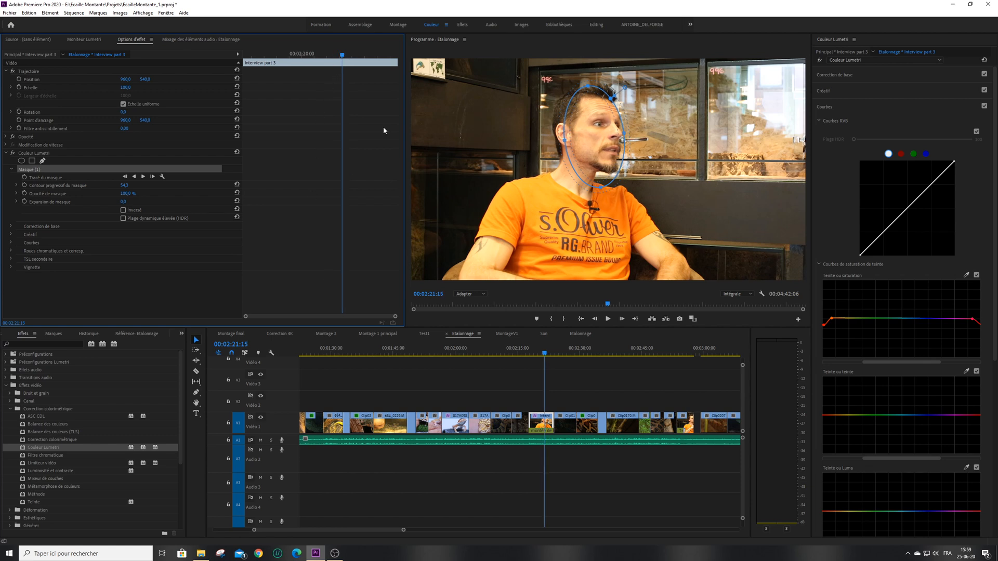
# Enable mask path animation at 02:18:07 and reposition the face mask over the head at 02:18:00
pyautogui.moveTo(341, 55); pyautogui.dragTo(258, 60)
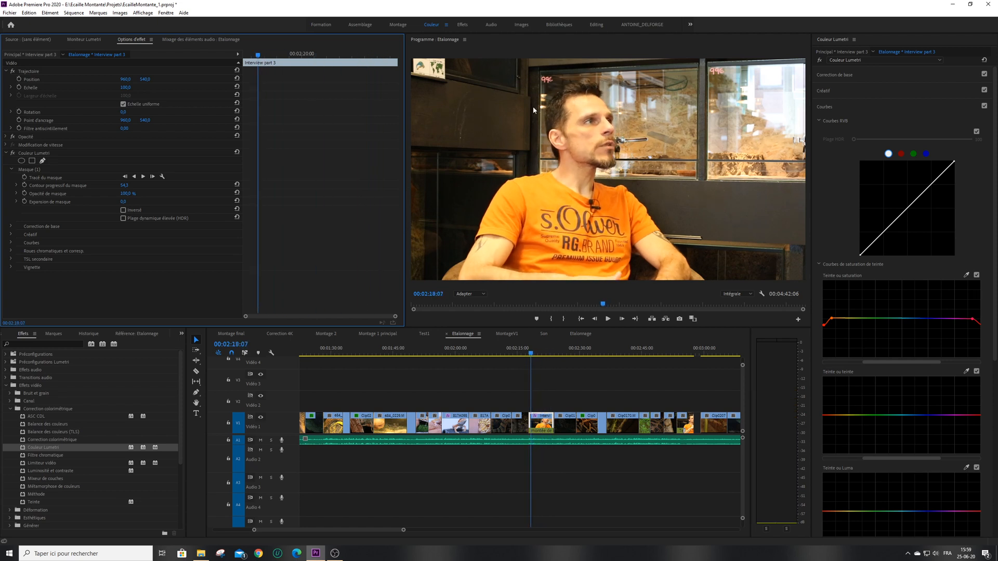
pyautogui.click(31, 169)
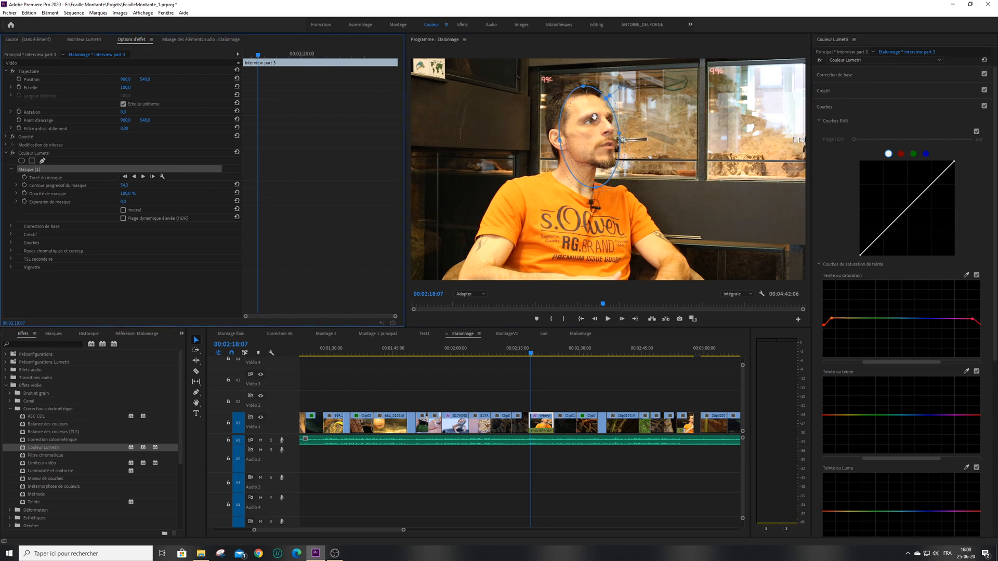
pyautogui.click(25, 177)
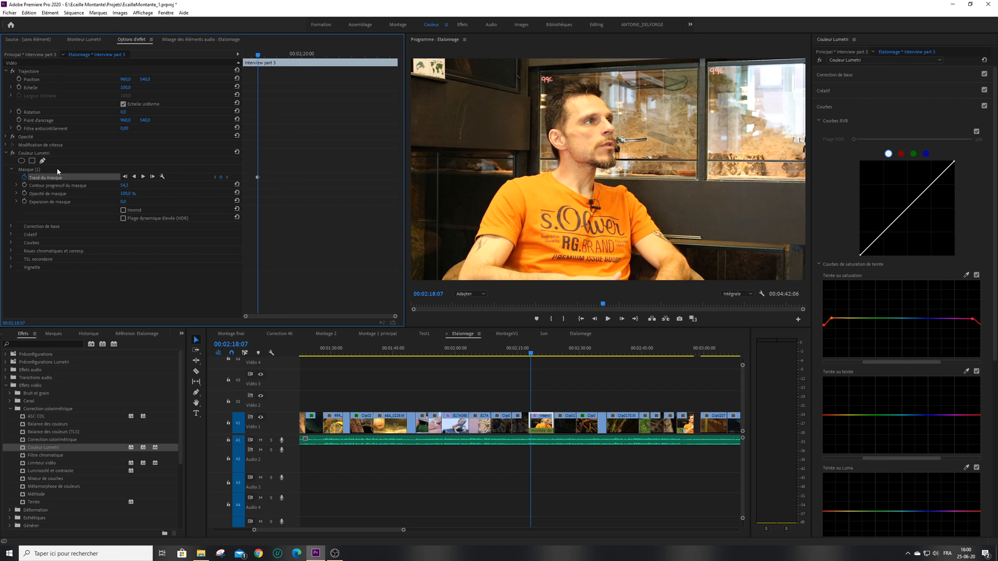
pyautogui.click(32, 169)
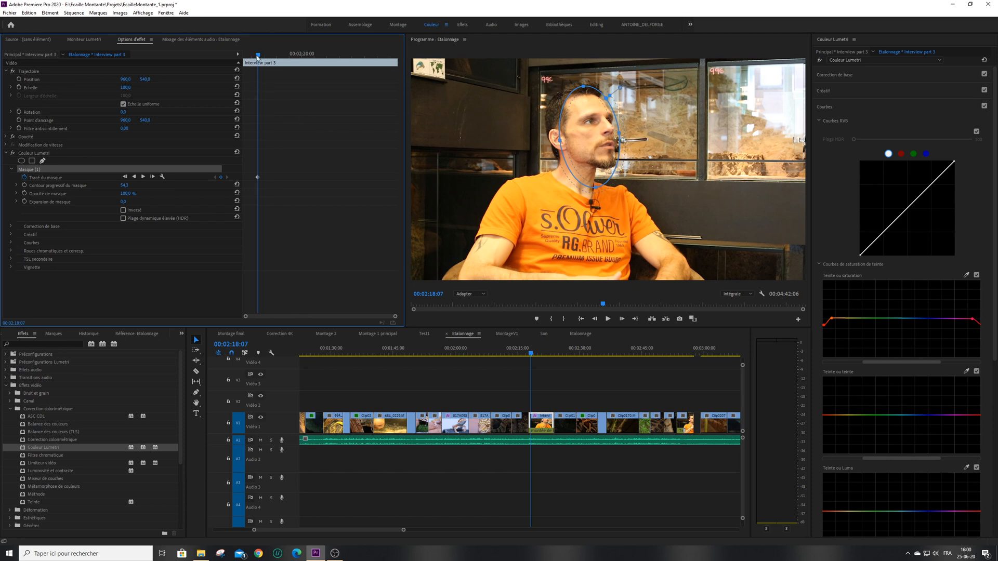
pyautogui.moveTo(257, 57); pyautogui.dragTo(251, 57)
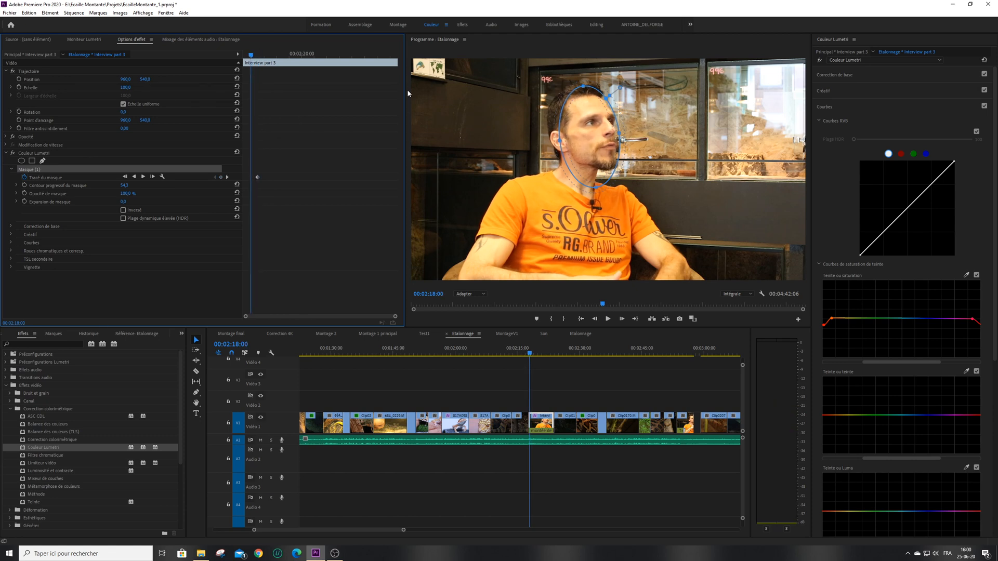
pyautogui.moveTo(585, 139); pyautogui.dragTo(589, 137)
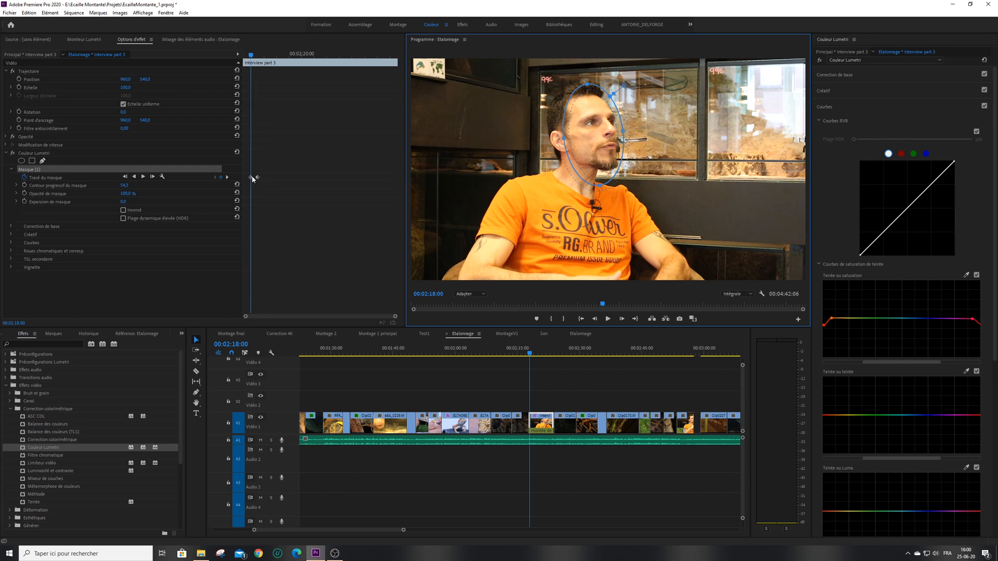
# Keyframe the face mask's path by repositioning it over the head at 02:21:01 and 02:21:23
pyautogui.moveTo(251, 55); pyautogui.dragTo(330, 68)
pyautogui.moveTo(591, 141); pyautogui.dragTo(597, 141)
pyautogui.moveTo(592, 82); pyautogui.dragTo(595, 82)
pyautogui.moveTo(594, 124); pyautogui.dragTo(595, 124)
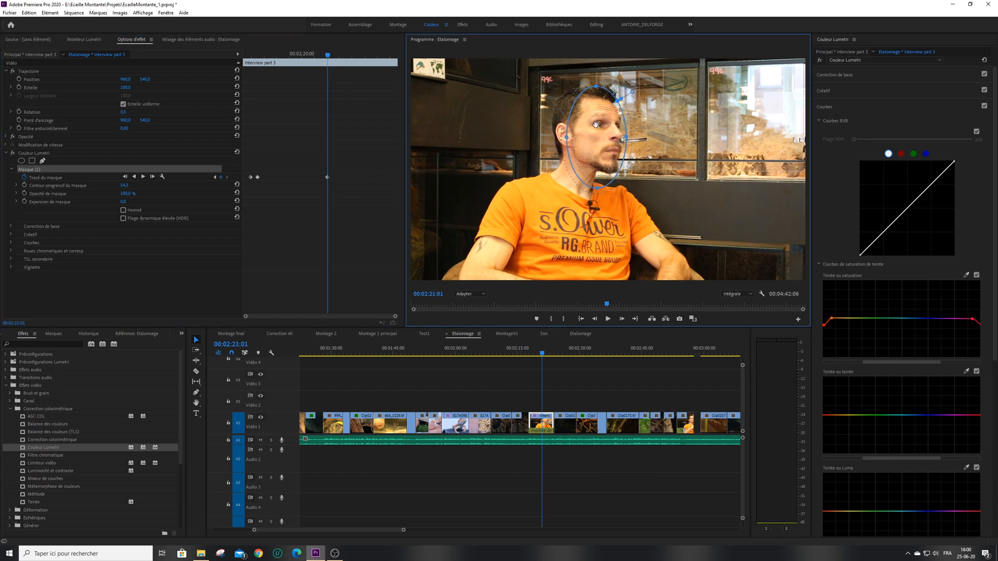
pyautogui.moveTo(327, 55); pyautogui.dragTo(350, 57)
pyautogui.moveTo(603, 141); pyautogui.dragTo(601, 140)
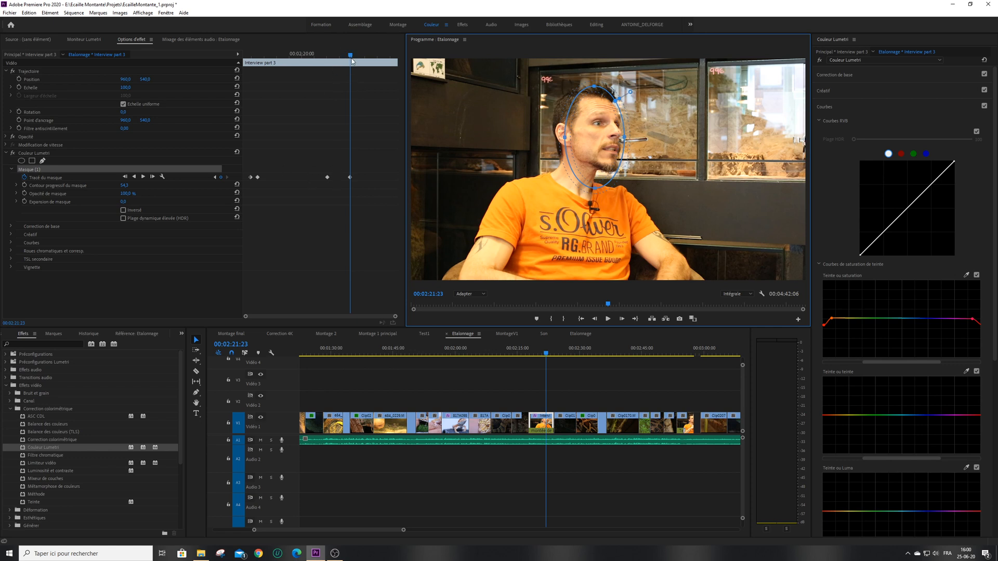
# Turn off the face mask's path animation and delete its existing keyframes
pyautogui.moveTo(351, 54); pyautogui.dragTo(245, 55)
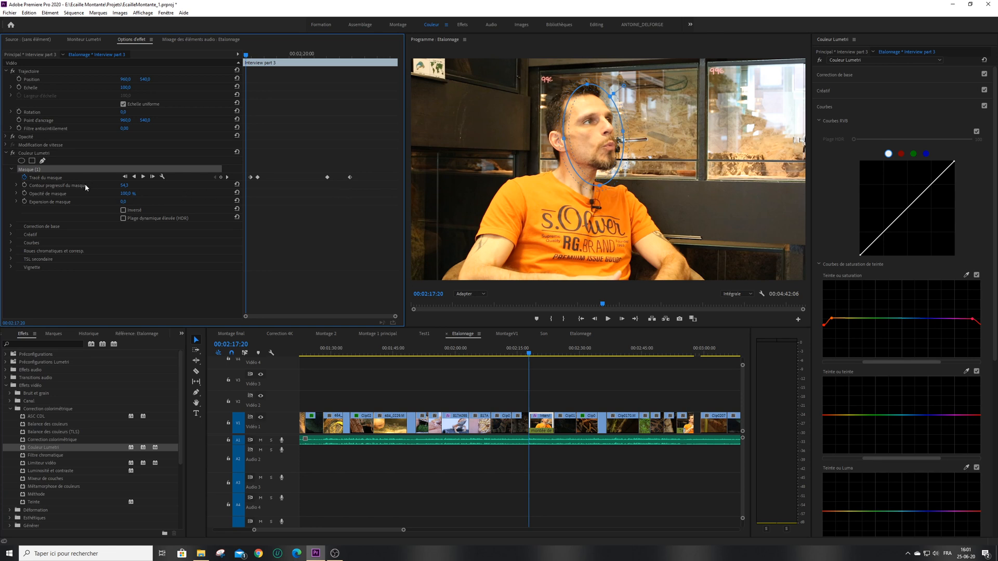
pyautogui.click(24, 177)
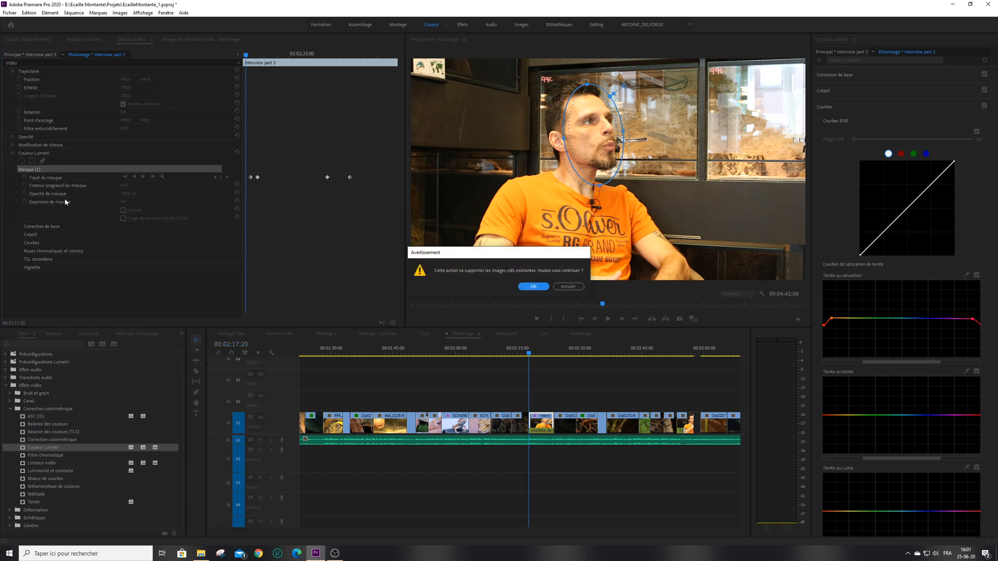
pyautogui.click(534, 286)
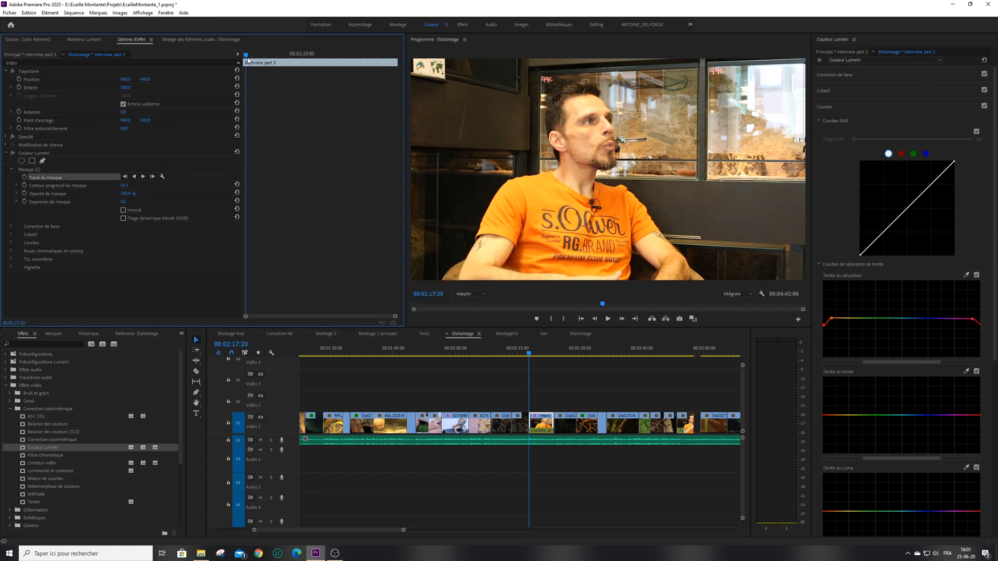
# Track the face mask forward through the clip from its first frame
pyautogui.moveTo(245, 57); pyautogui.dragTo(243, 56)
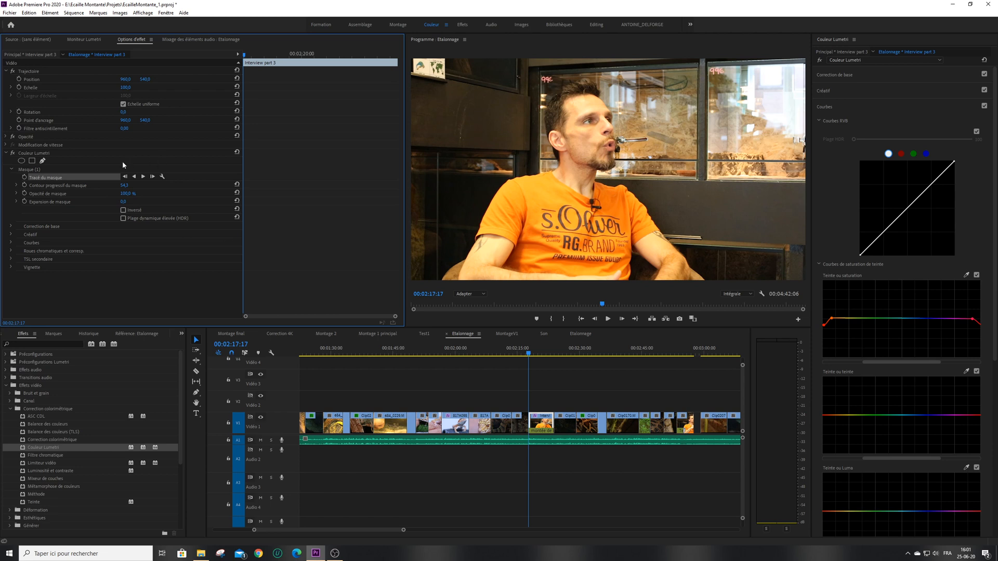
pyautogui.click(155, 169)
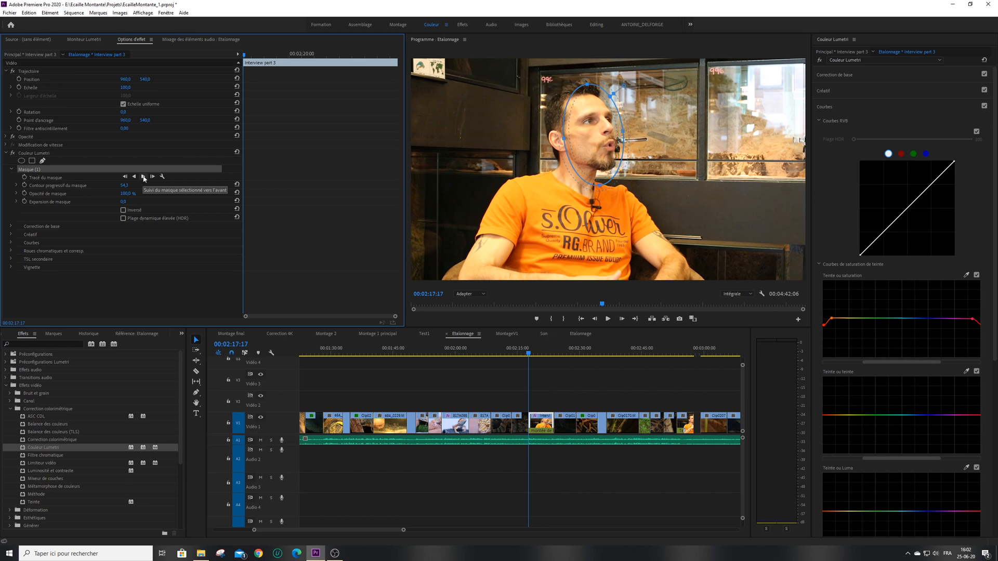
pyautogui.click(144, 177)
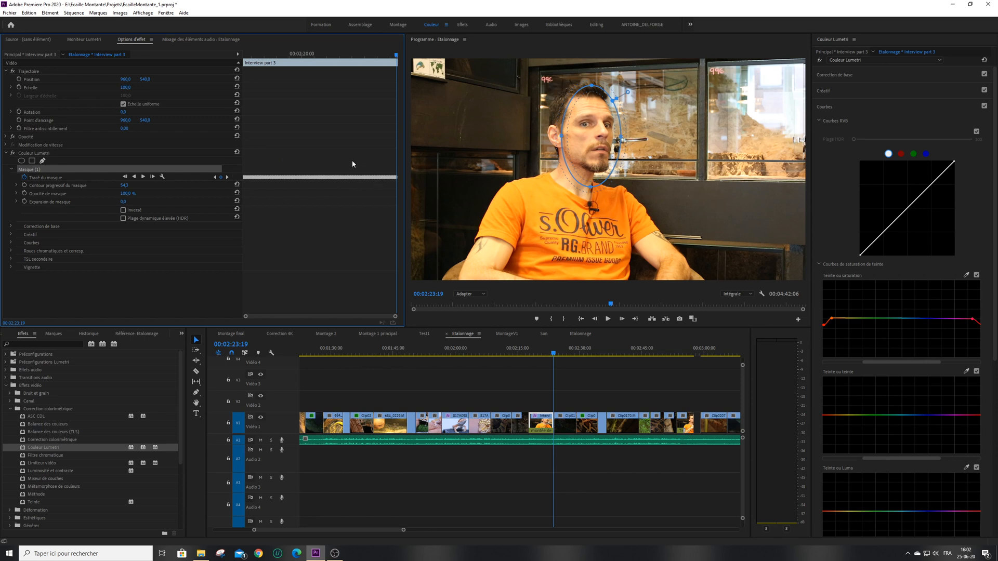
# Move back to 02:22:12 in the interview clip and delete its masked Couleur Lumetri effect
pyautogui.moveTo(397, 54); pyautogui.dragTo(366, 57)
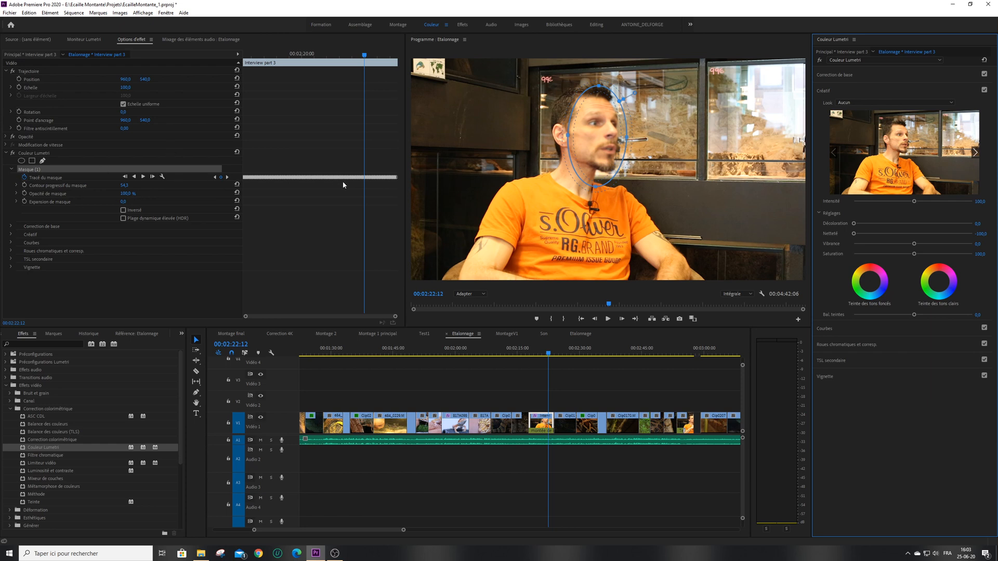
pyautogui.click(33, 152)
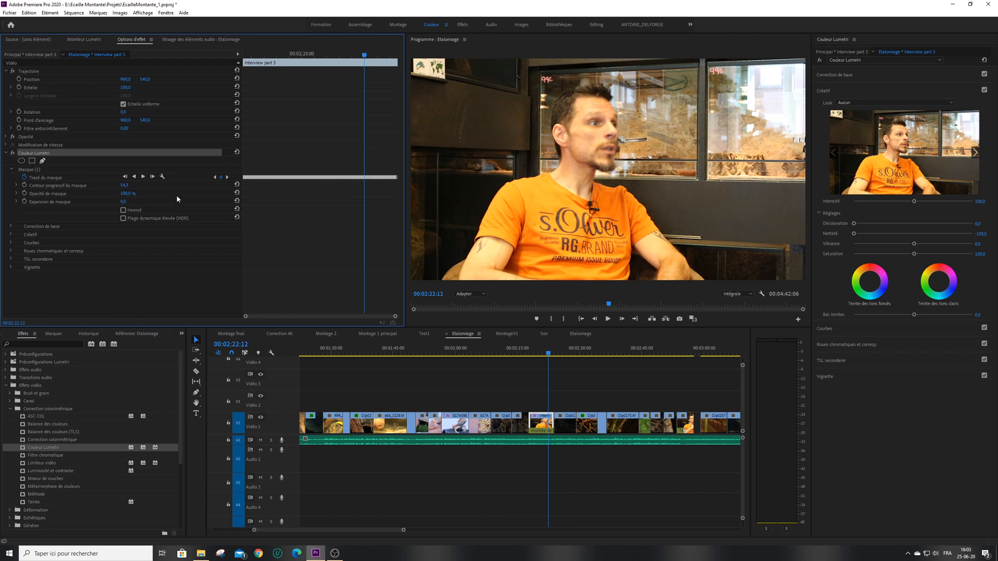
pyautogui.press('Delete')
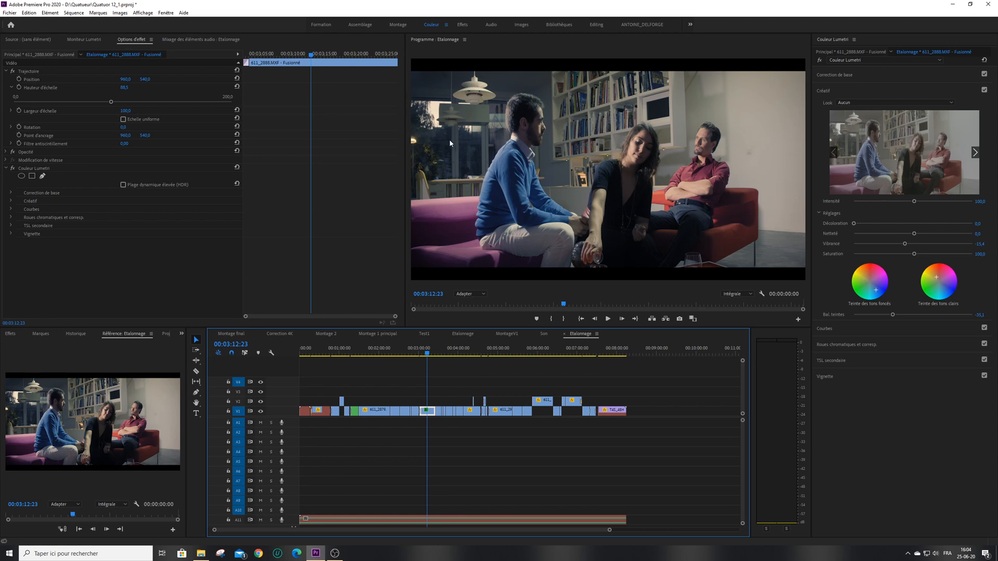
# Try raising the exposure of the whole living-room shot to 0.5 in the basic correction, then reset it
pyautogui.click(879, 73)
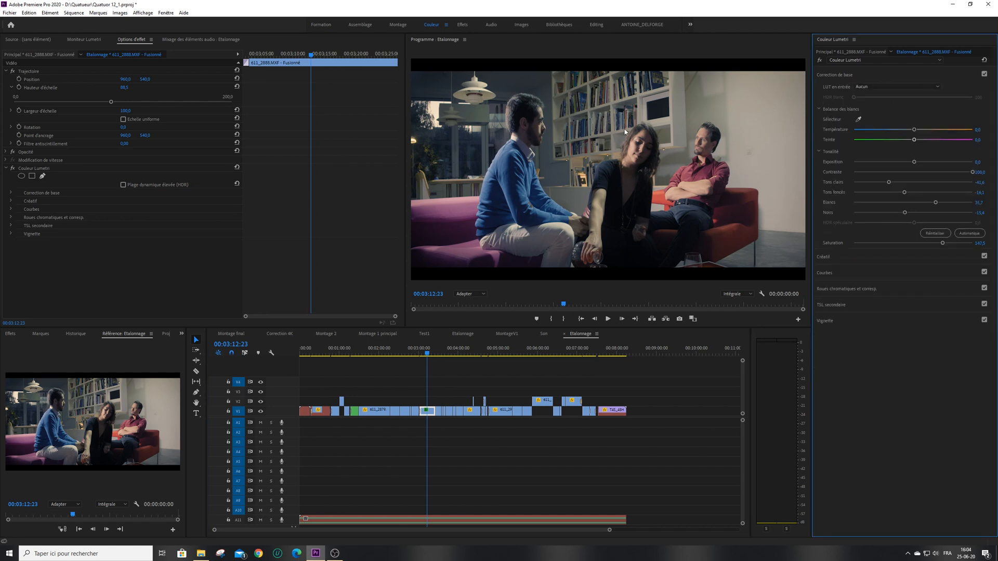
pyautogui.moveTo(914, 163); pyautogui.dragTo(919, 163)
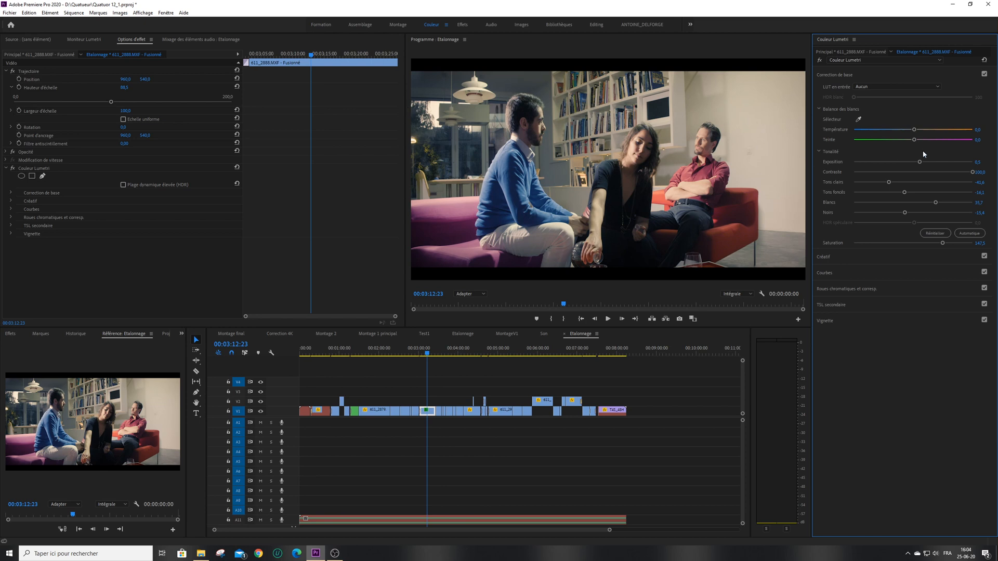
pyautogui.doubleClick(920, 164)
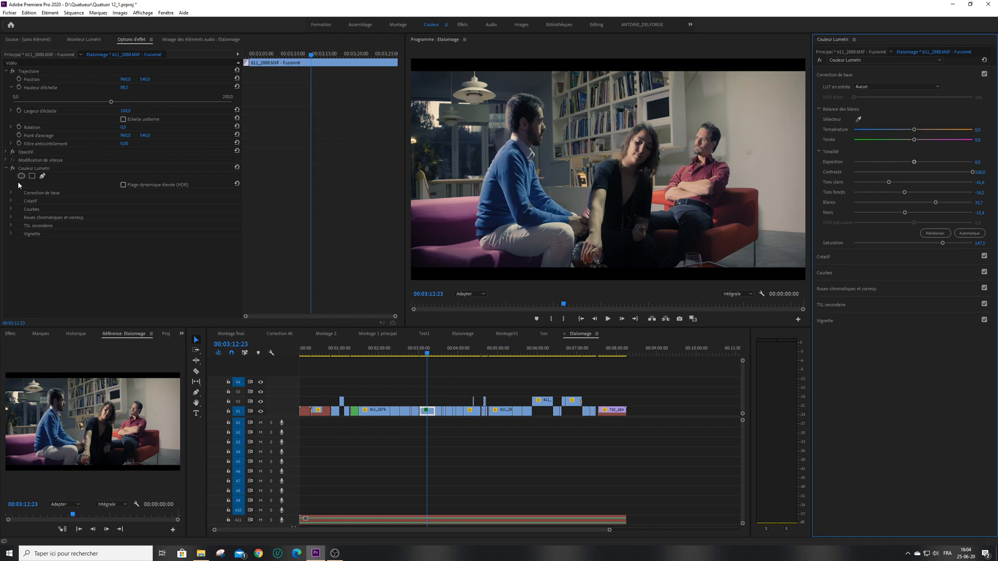
# Add a second Couleur Lumetri effect to the living-room shot and create a rectangular mask on it
pyautogui.click(182, 333)
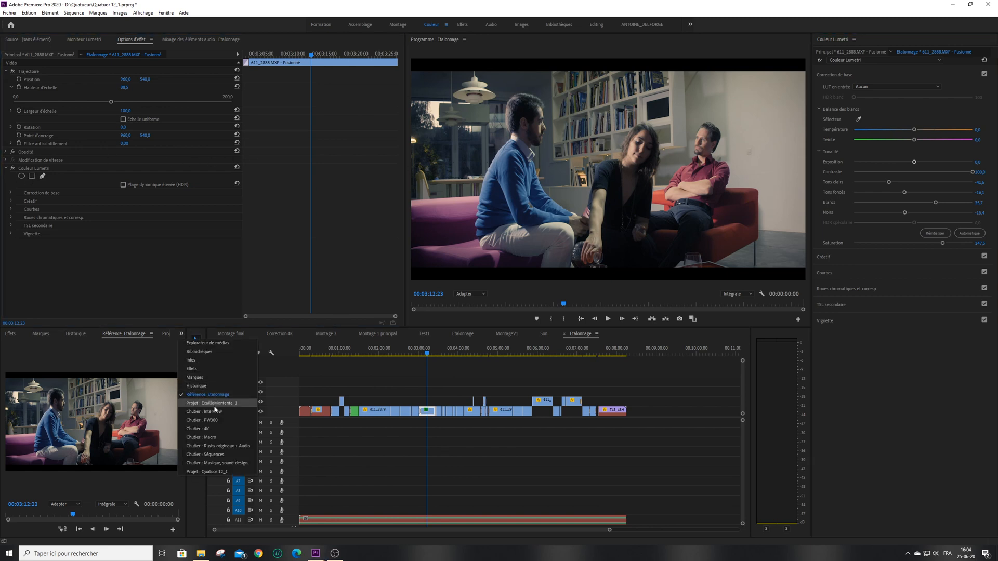
pyautogui.click(210, 368)
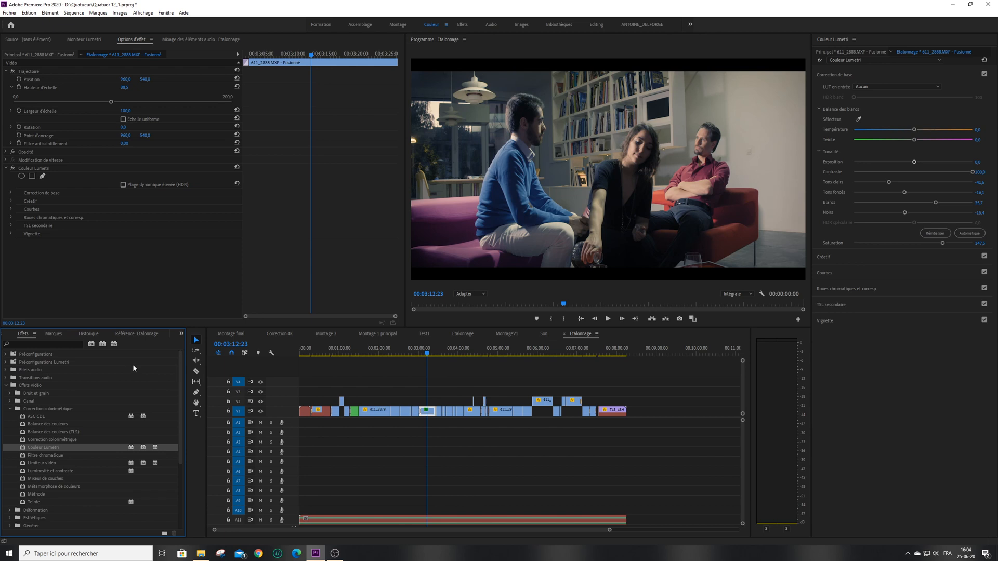
pyautogui.moveTo(29, 449); pyautogui.dragTo(69, 296)
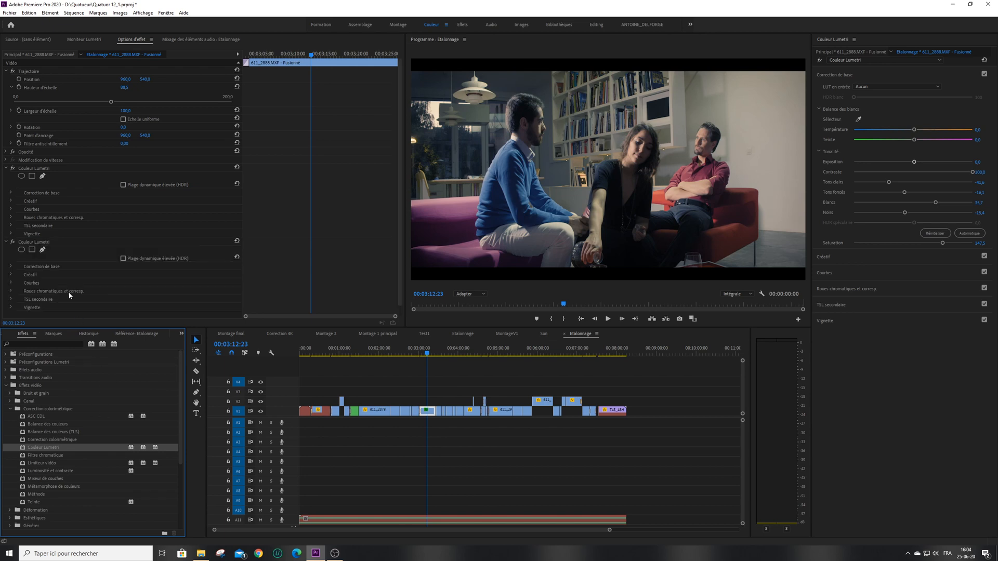
pyautogui.click(31, 249)
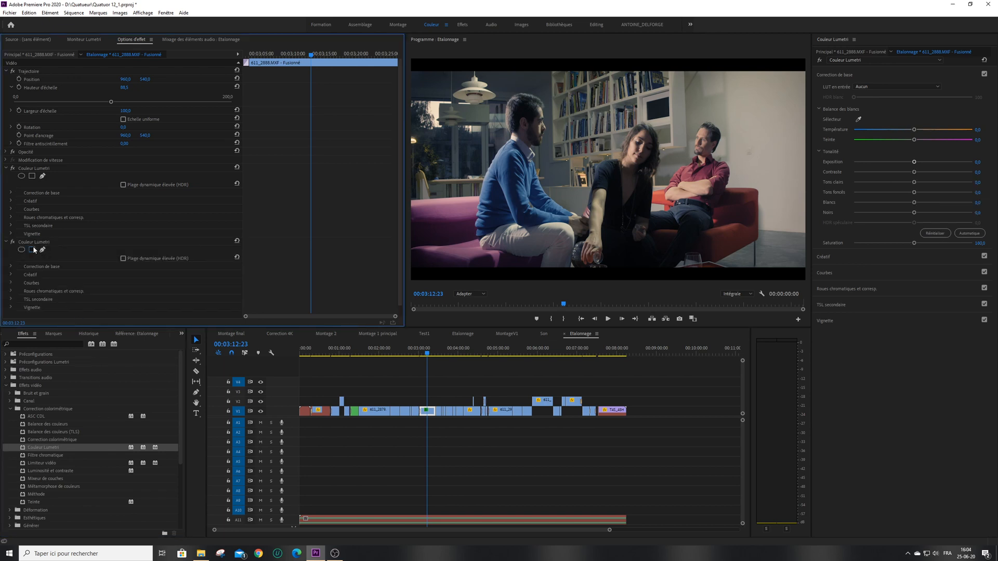
# Move the rectangular mask over the window behind the seated people and reshape its corners to fit it
pyautogui.moveTo(587, 169); pyautogui.dragTo(442, 114)
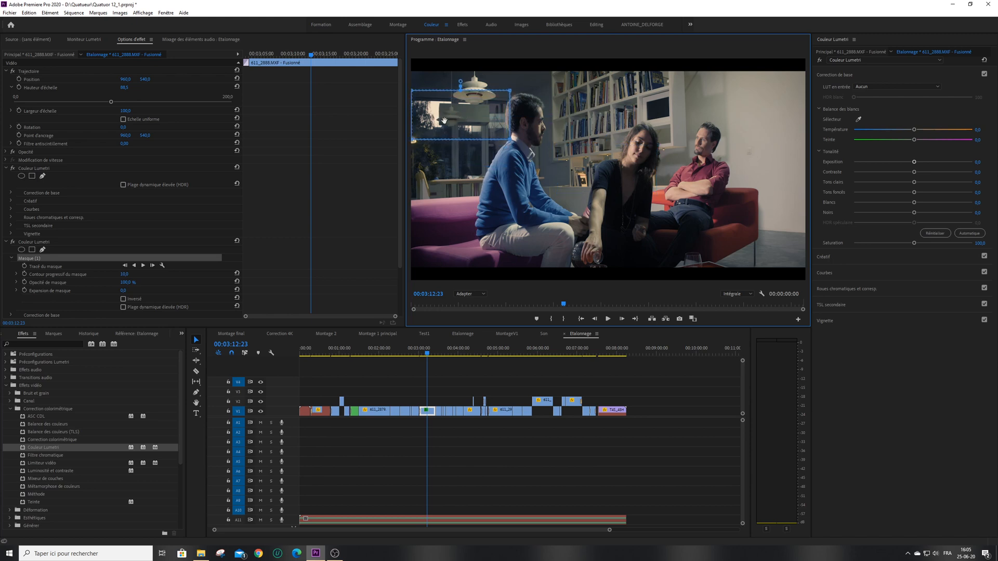
pyautogui.moveTo(509, 139); pyautogui.dragTo(486, 134)
pyautogui.moveTo(414, 141); pyautogui.dragTo(415, 135)
pyautogui.moveTo(412, 91); pyautogui.dragTo(416, 93)
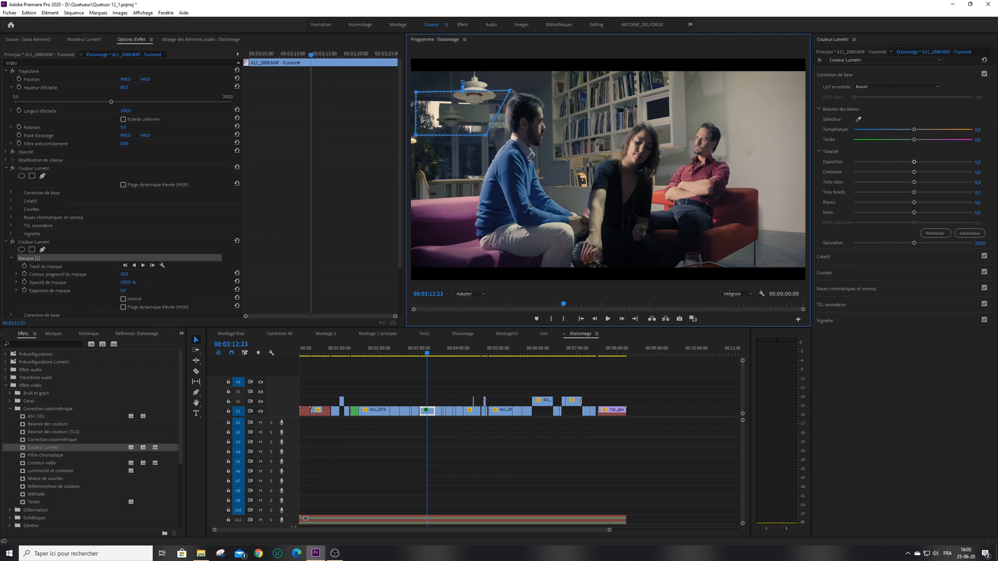
pyautogui.moveTo(509, 90); pyautogui.dragTo(491, 93)
# Widen the window mask's corners beyond the frame edge and feather it very broadly, checking its extent at 25 % view size
pyautogui.moveTo(122, 275); pyautogui.dragTo(439, 279)
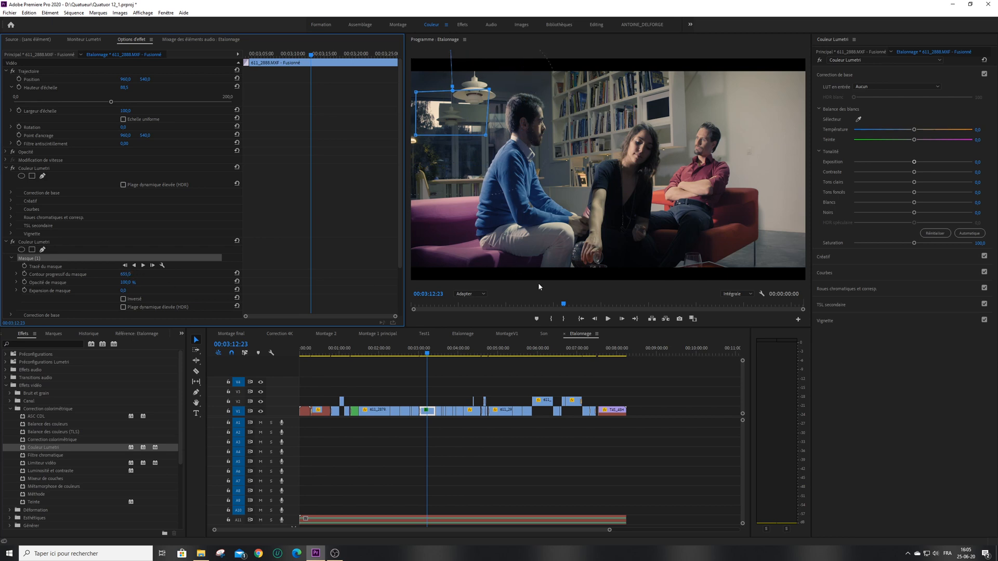
pyautogui.click(485, 295)
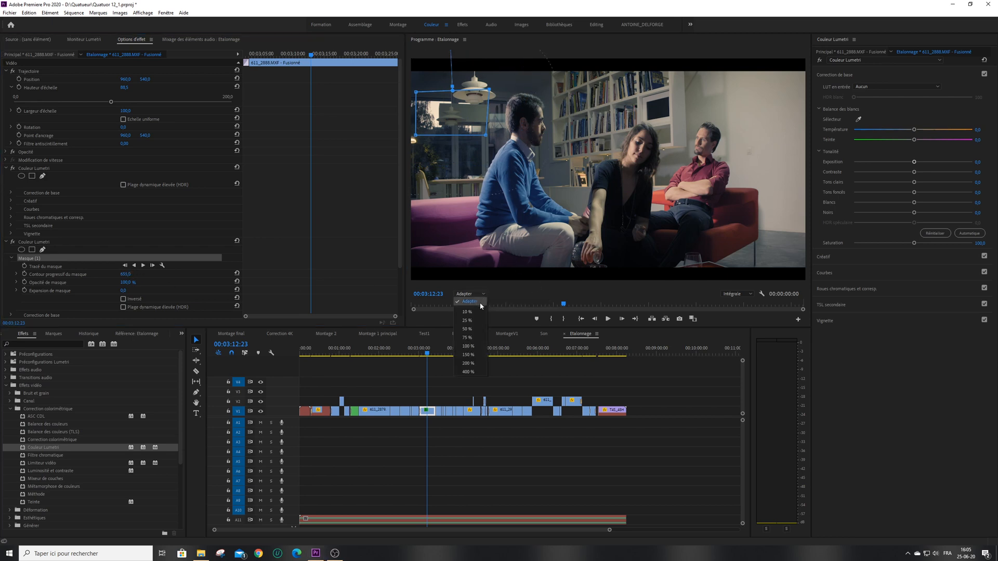
pyautogui.click(467, 321)
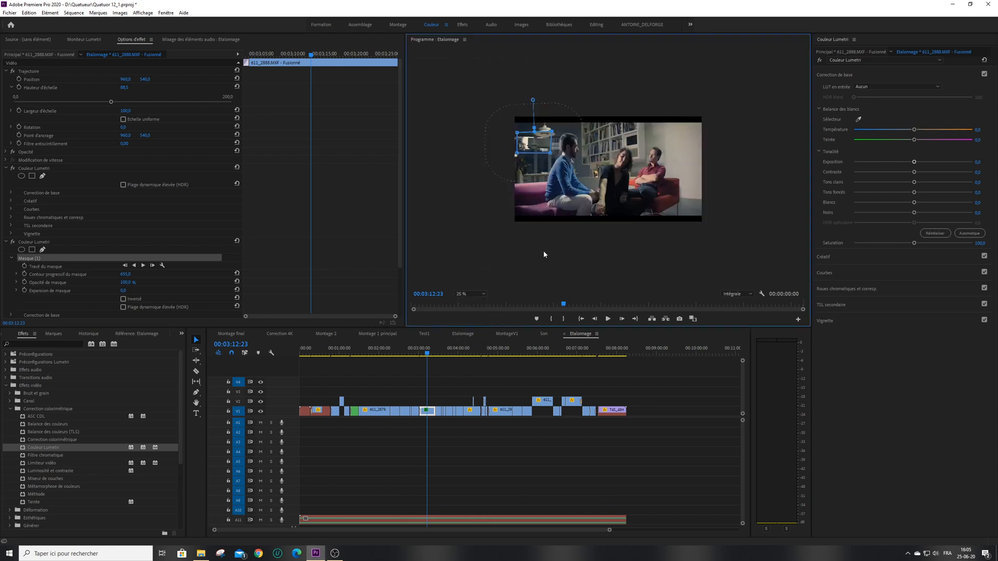
pyautogui.moveTo(552, 130); pyautogui.dragTo(512, 129)
pyautogui.moveTo(578, 129); pyautogui.dragTo(567, 128)
pyautogui.moveTo(124, 274); pyautogui.dragTo(152, 274)
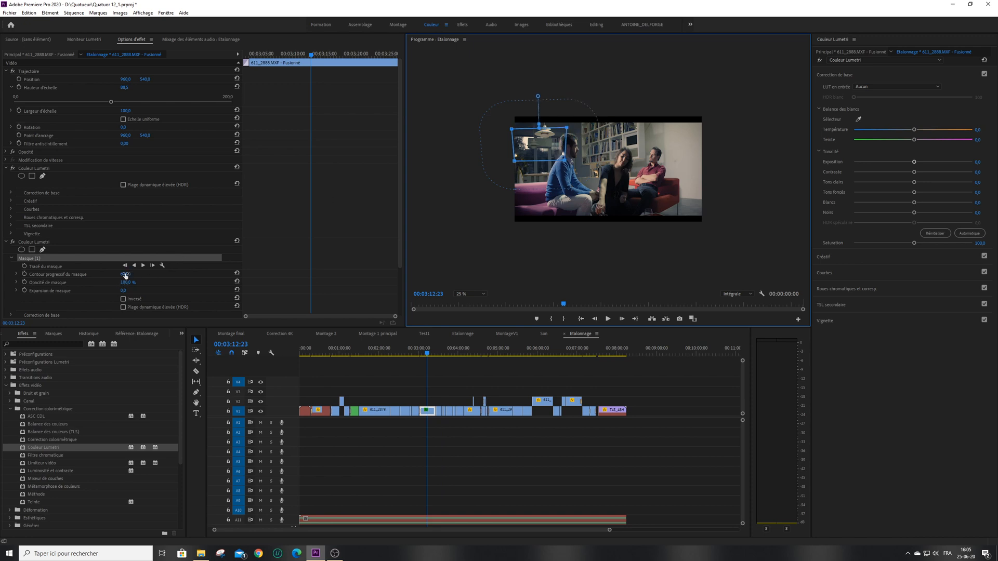
pyautogui.moveTo(538, 96); pyautogui.dragTo(537, 71)
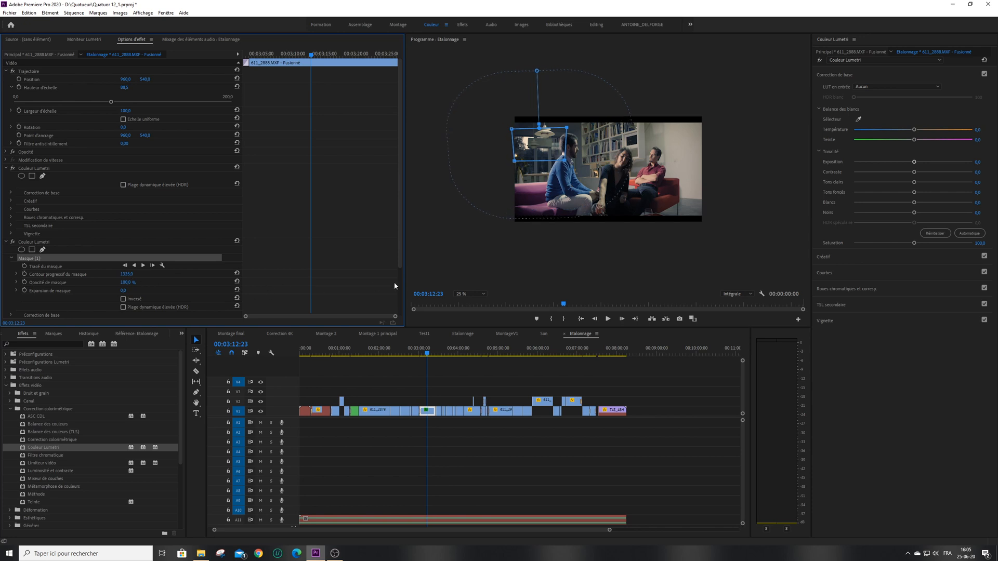
pyautogui.click(480, 294)
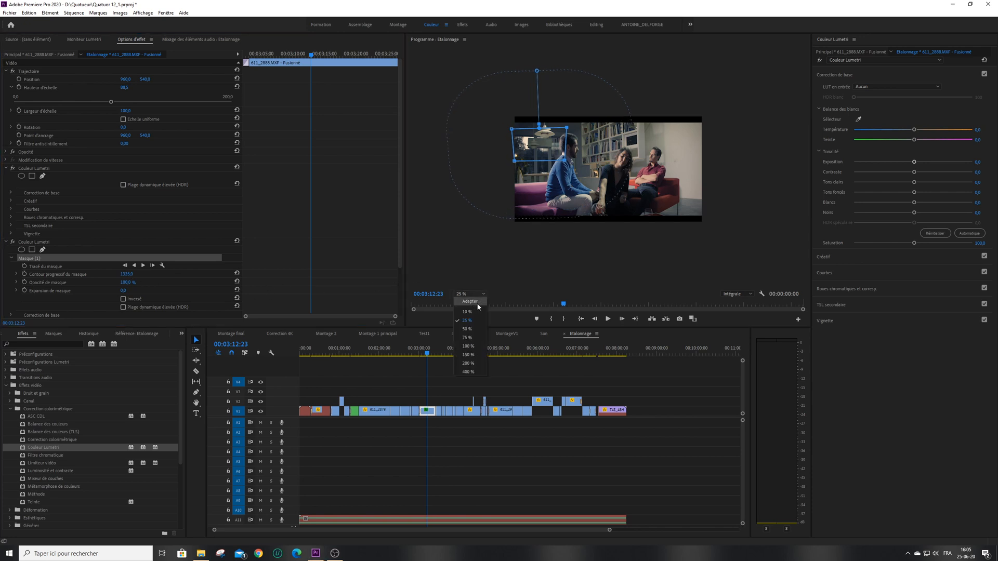
pyautogui.click(470, 301)
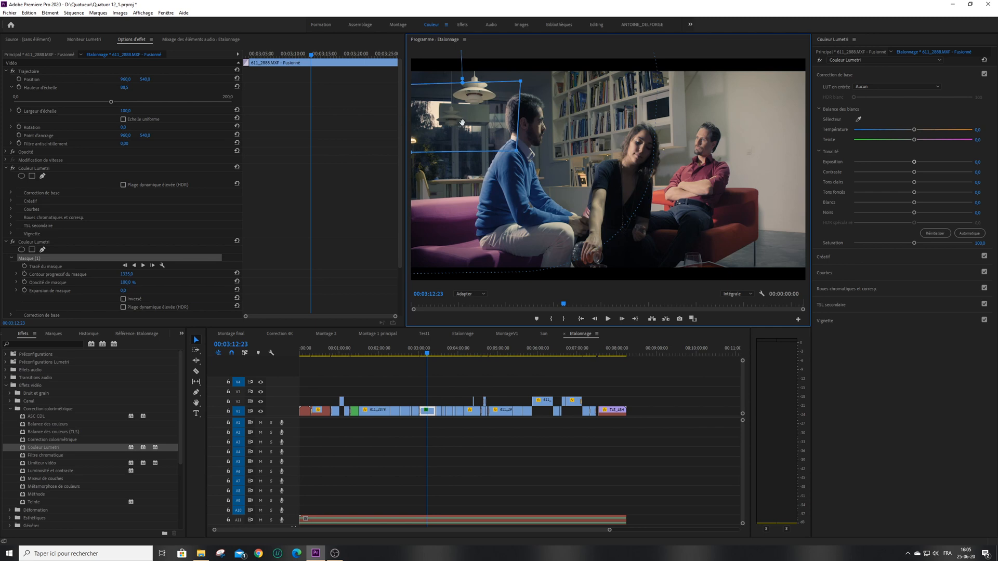
# Raise the masked Lumetri effect's exposure to its maximum to brighten the window area
pyautogui.moveTo(914, 162); pyautogui.dragTo(969, 165)
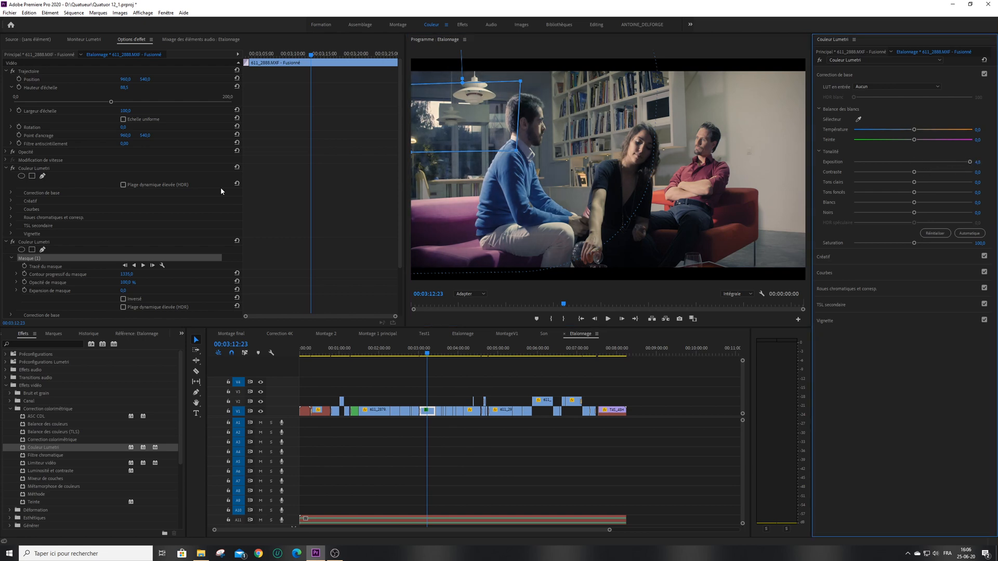
pyautogui.click(42, 243)
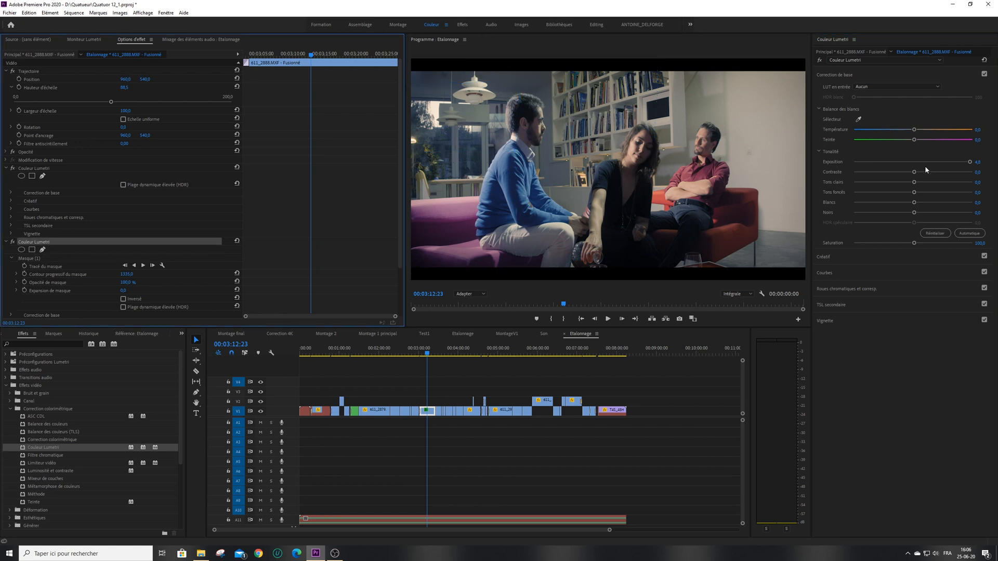
pyautogui.moveTo(968, 162); pyautogui.dragTo(973, 162)
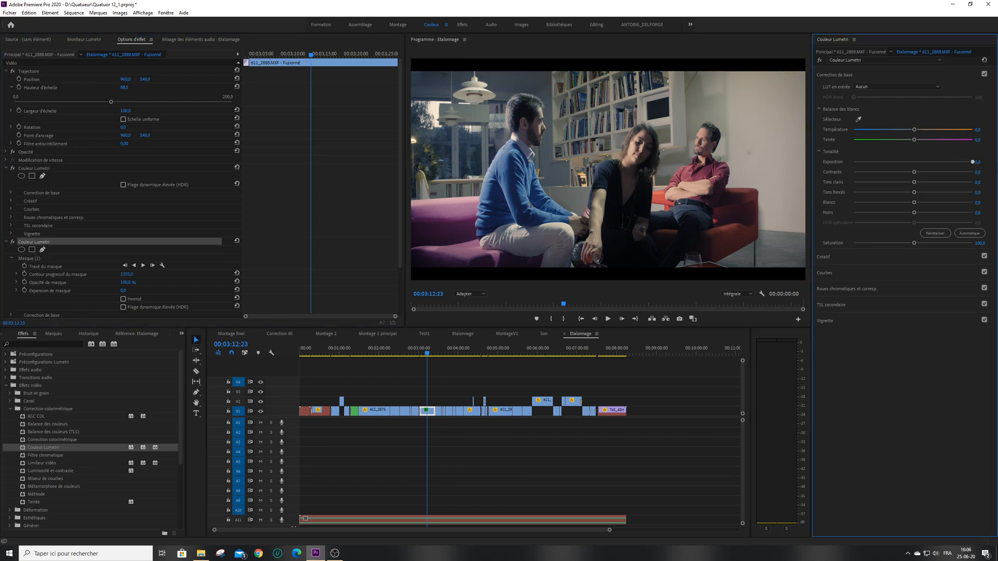
# Toggle the basic correction off and on repeatedly to compare the shot with and without the masked brightening
pyautogui.click(984, 74)
pyautogui.click(984, 74)
pyautogui.click(984, 74)
pyautogui.click(985, 74)
pyautogui.click(985, 74)
pyautogui.click(985, 74)
pyautogui.click(985, 74)
pyautogui.click(984, 74)
pyautogui.click(985, 73)
pyautogui.click(985, 74)
pyautogui.click(985, 74)
pyautogui.click(985, 74)
pyautogui.click(985, 74)
pyautogui.click(984, 74)
pyautogui.click(984, 74)
pyautogui.click(984, 74)
pyautogui.click(984, 75)
pyautogui.click(984, 74)
pyautogui.click(984, 75)
pyautogui.click(984, 75)
pyautogui.click(984, 74)
pyautogui.click(984, 74)
pyautogui.click(984, 74)
pyautogui.click(984, 75)
pyautogui.click(984, 75)
pyautogui.click(164, 271)
pyautogui.press('Delete')
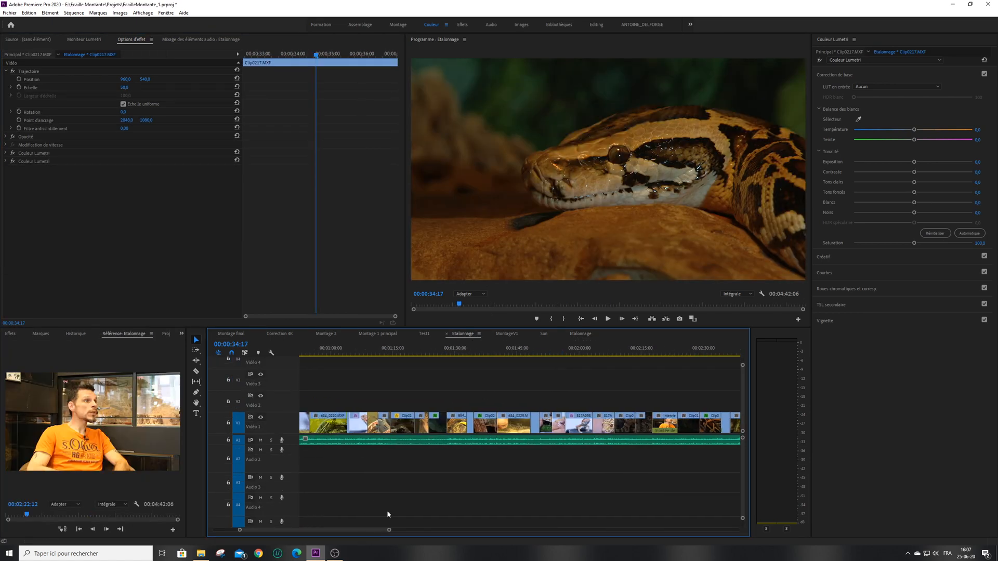
# Go to the chameleon clip at 01:37:08 and toggle its Lumetri effect to compare the graded and ungraded image
pyautogui.click(482, 354)
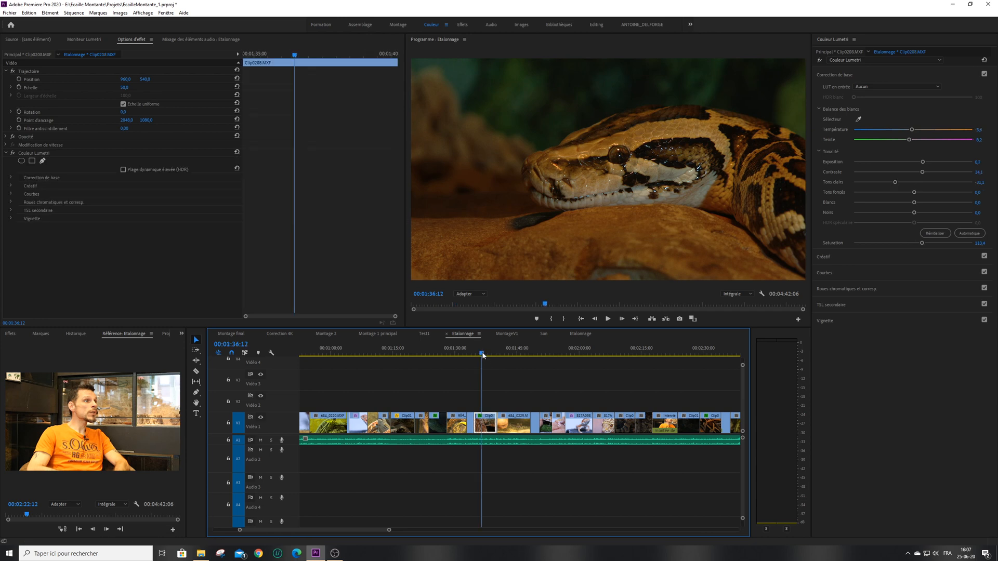
pyautogui.moveTo(482, 354); pyautogui.dragTo(486, 354)
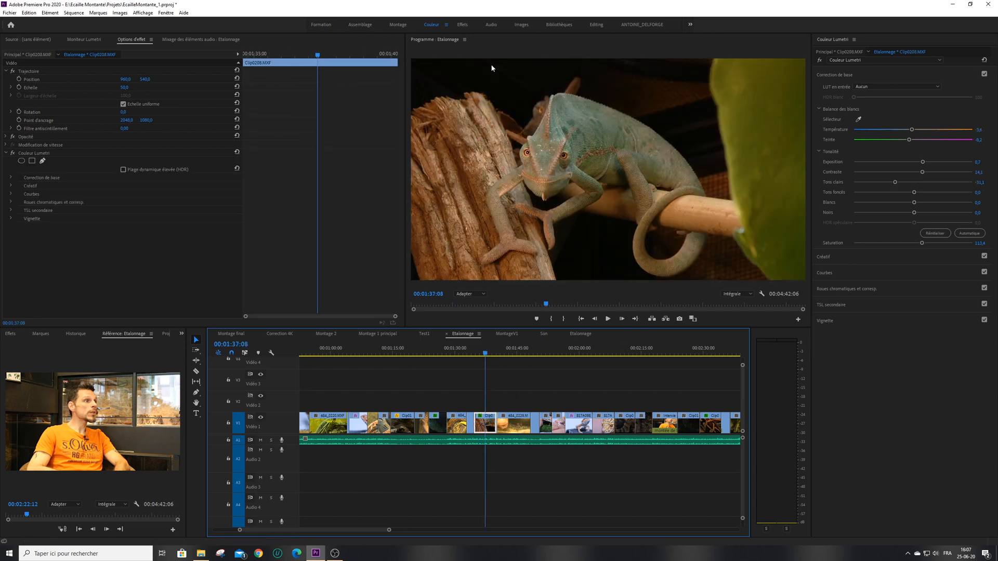
pyautogui.click(817, 60)
pyautogui.click(817, 61)
pyautogui.click(817, 61)
pyautogui.click(817, 60)
pyautogui.click(819, 60)
pyautogui.click(819, 61)
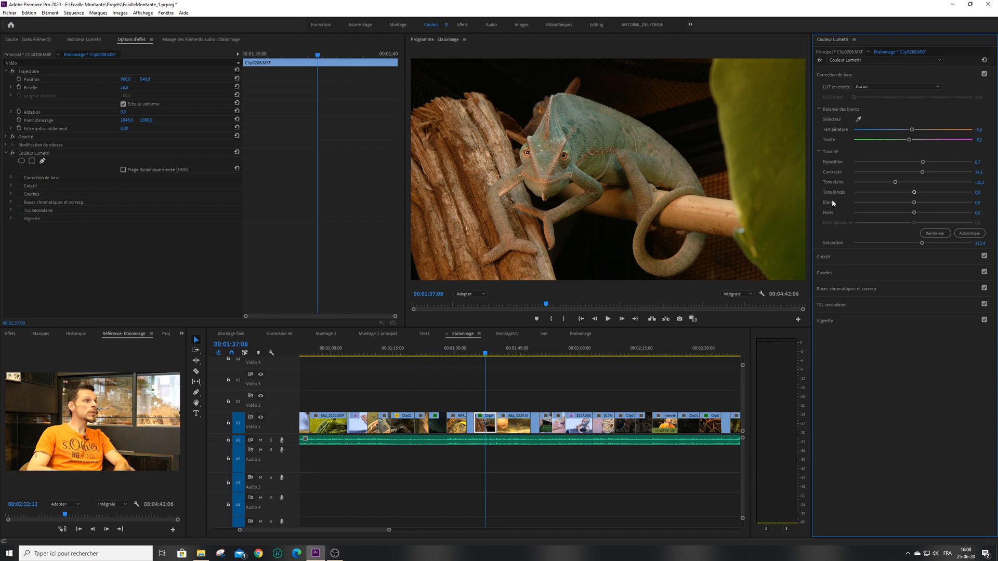
# In the TSL secondaire section, switch the correction to a single colour wheel and sample the chameleon's green skin as key colour
pyautogui.click(846, 305)
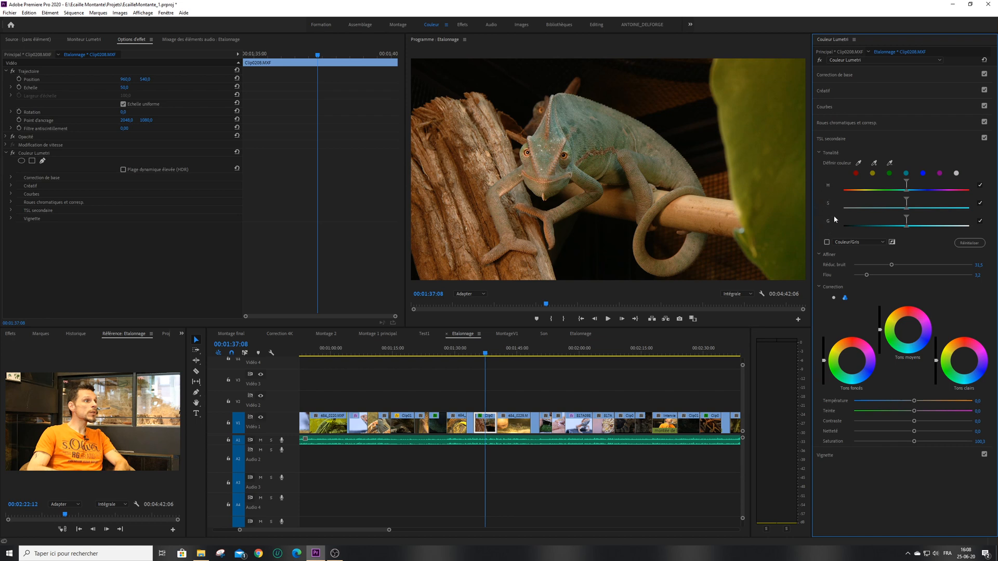
pyautogui.click(834, 297)
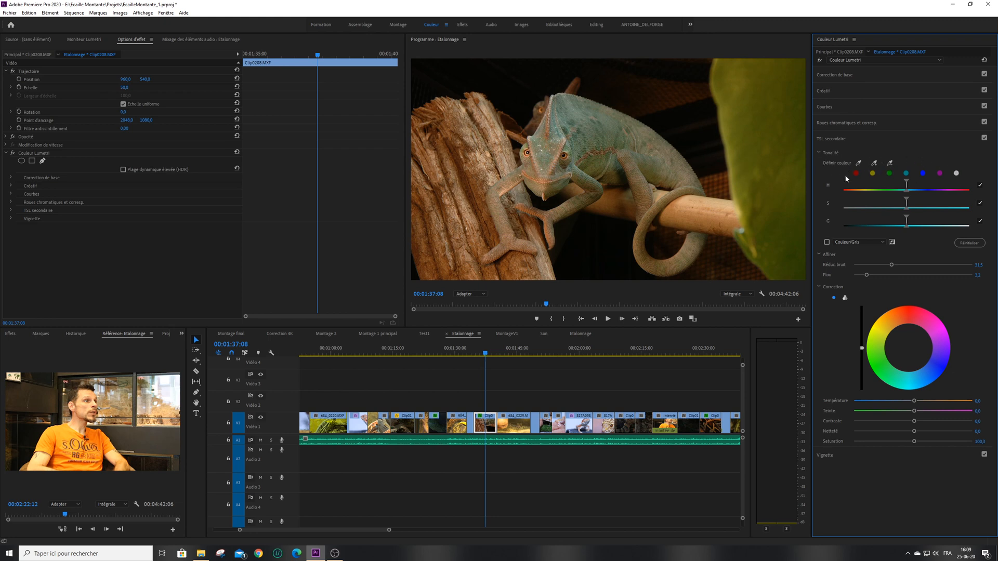
pyautogui.click(904, 174)
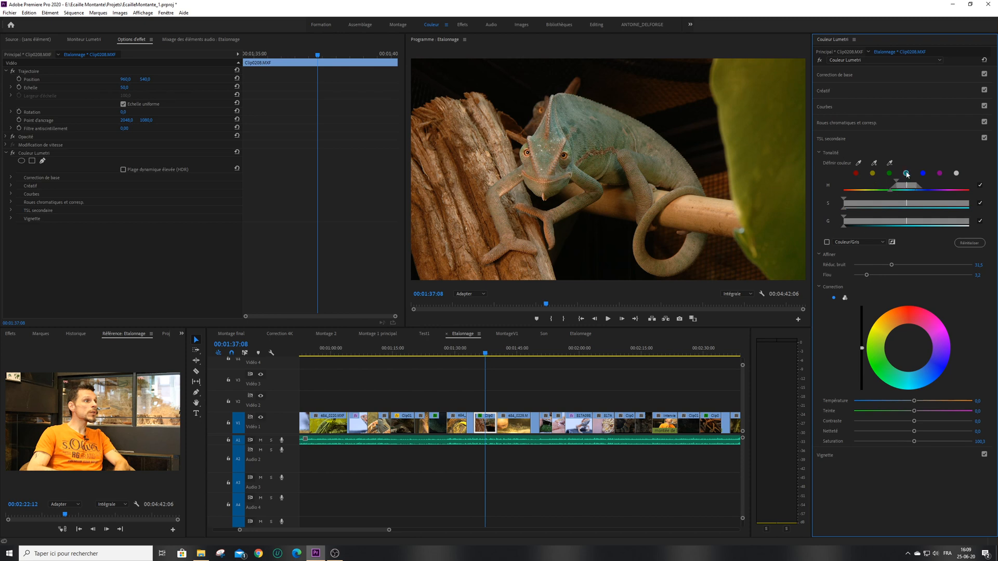
pyautogui.click(907, 174)
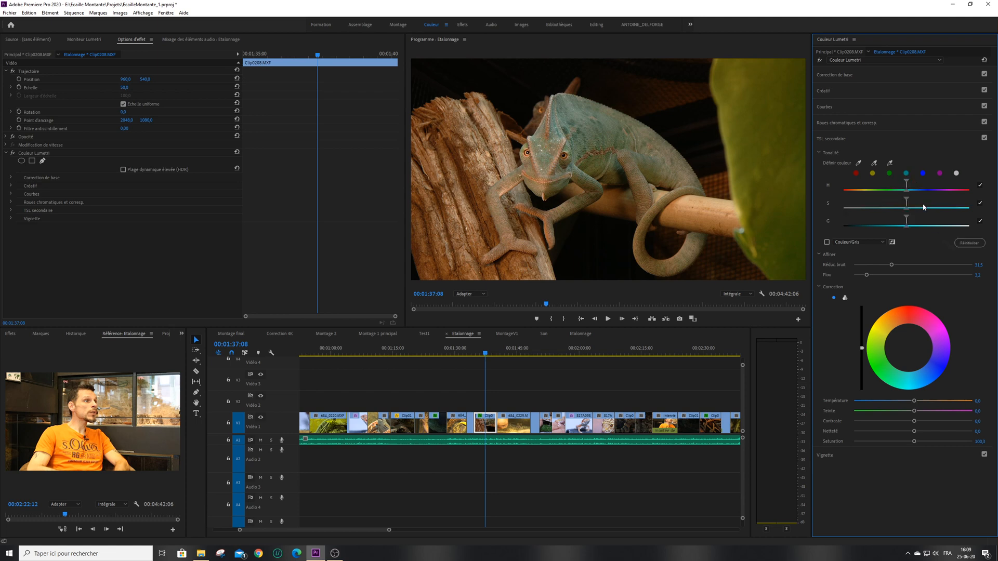
pyautogui.click(859, 164)
pyautogui.click(744, 186)
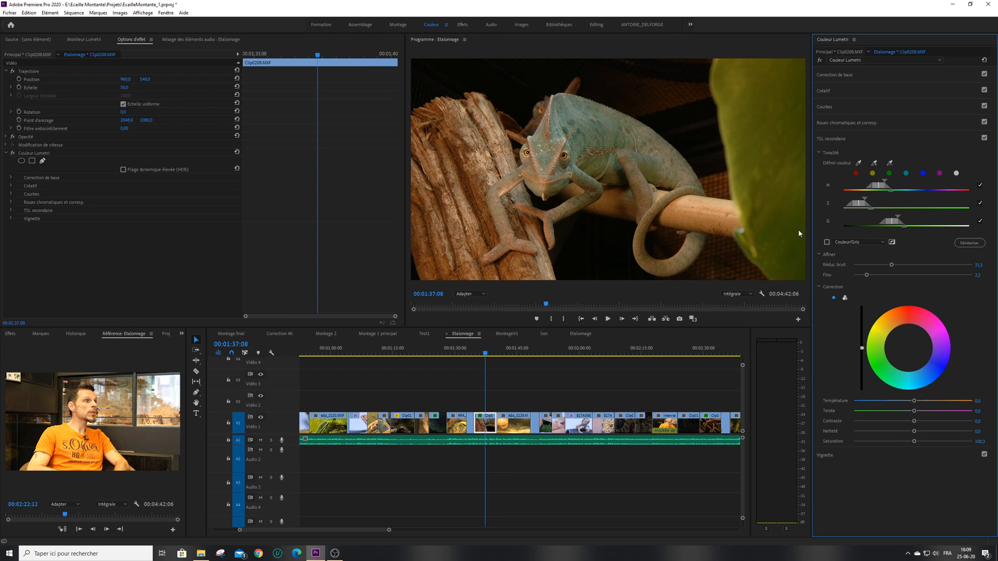
# Display the chameleon's colour key as a mask, first in Couleur/Noir and finally in Blanc/Noir mode
pyautogui.click(827, 242)
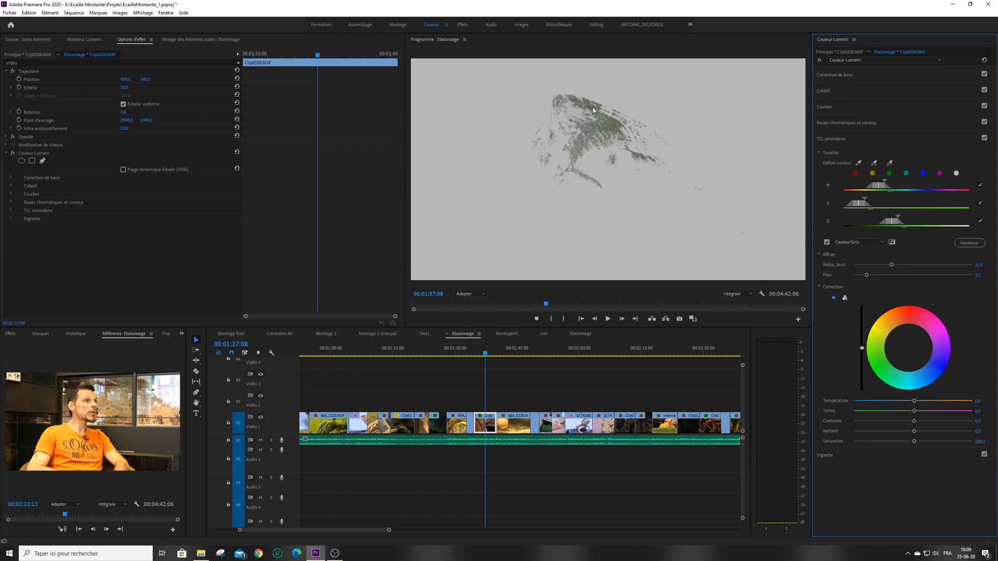
pyautogui.click(865, 241)
pyautogui.click(852, 259)
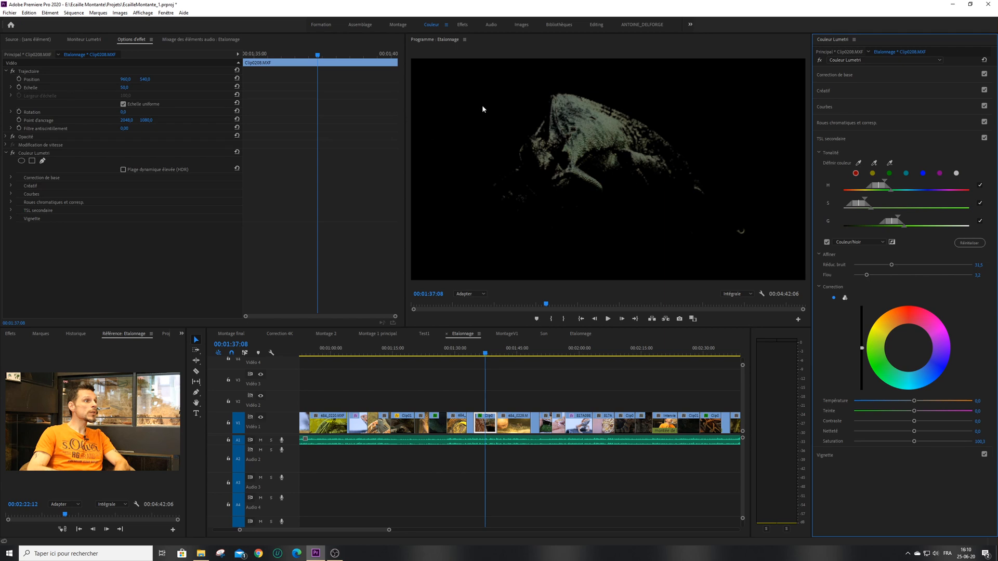
pyautogui.click(857, 242)
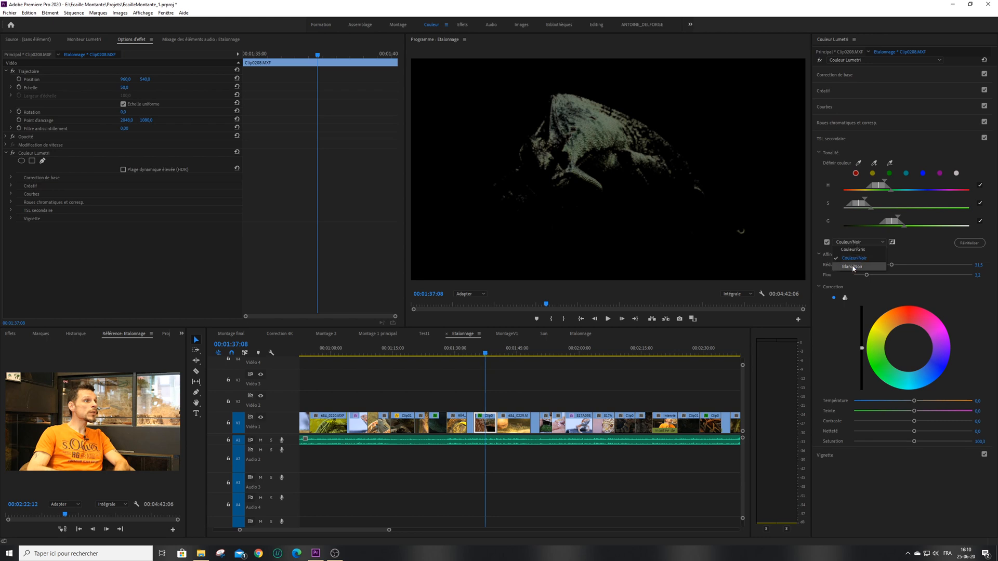
pyautogui.click(852, 267)
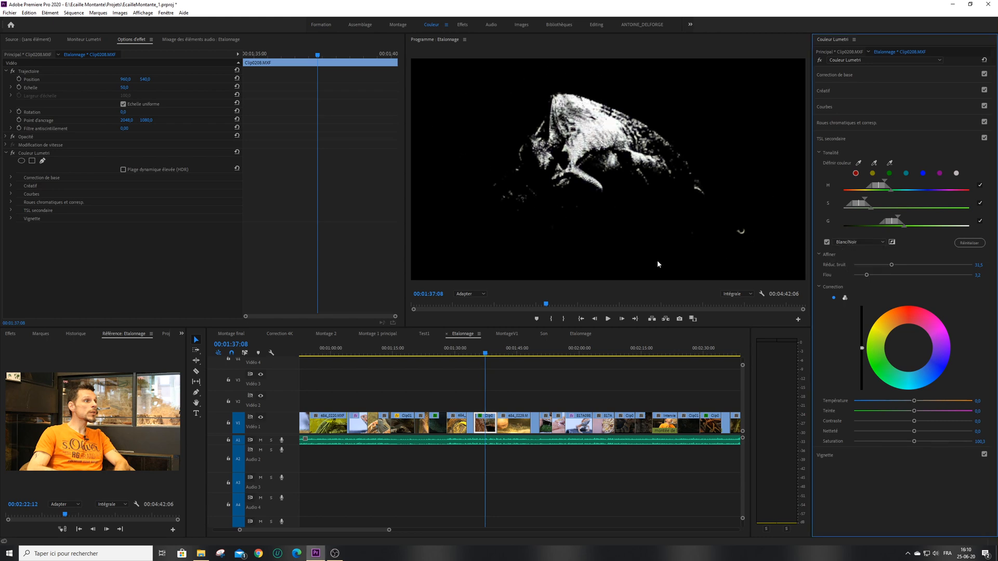
# Display the chameleon's colour key in Couleur/Noir mode and widen its hue range so more of the green skin is included
pyautogui.click(876, 242)
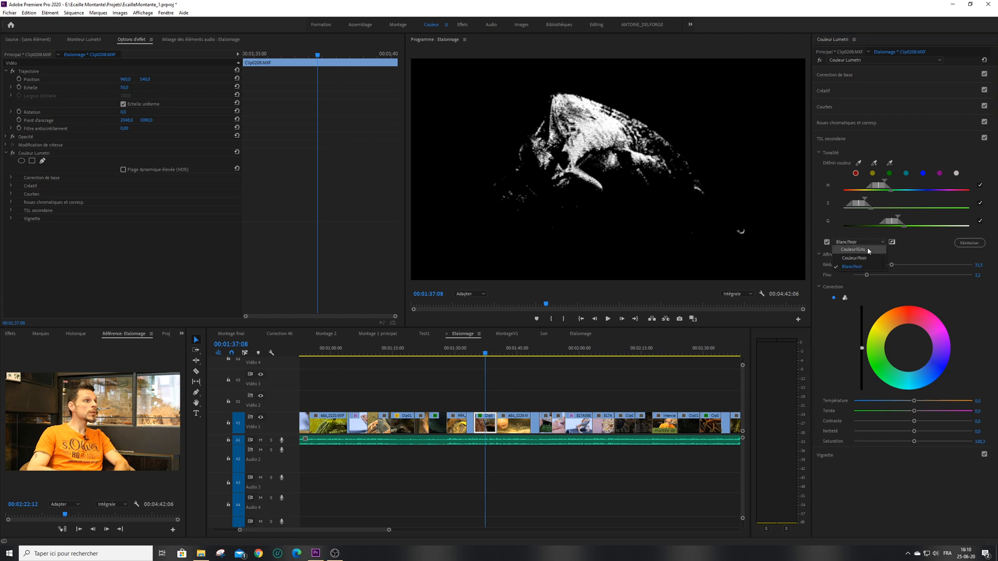
pyautogui.click(863, 257)
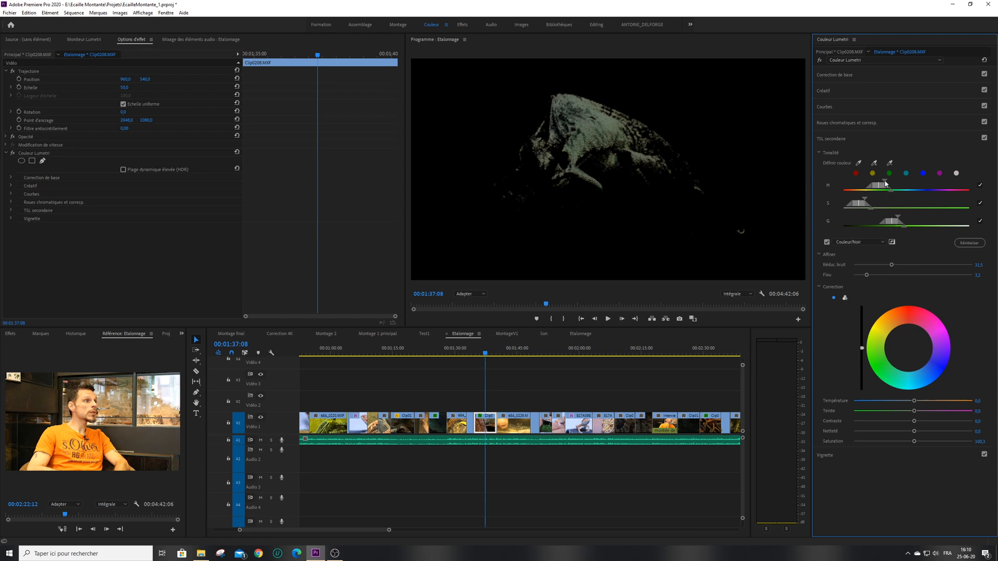
pyautogui.moveTo(886, 181); pyautogui.dragTo(900, 180)
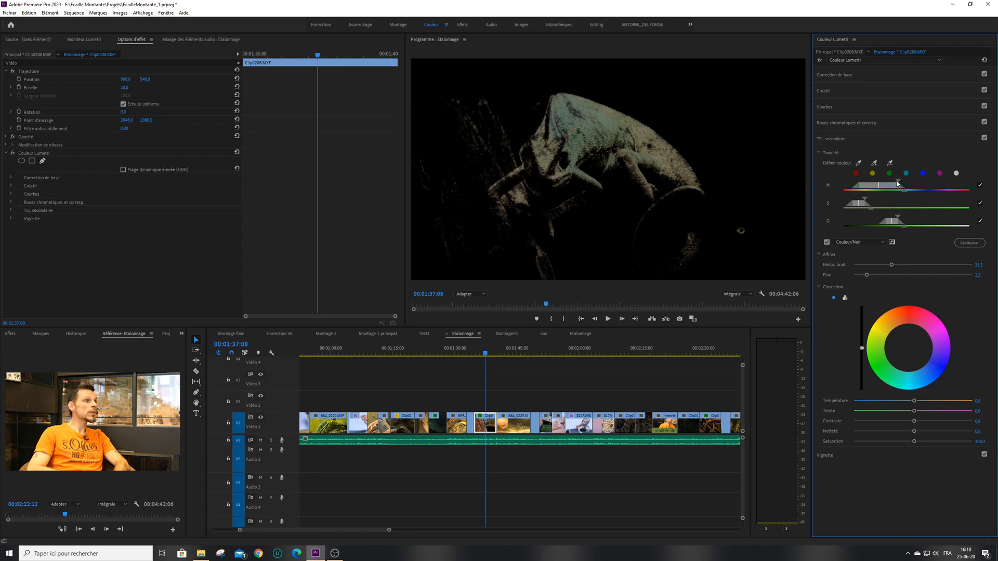
pyautogui.moveTo(895, 182); pyautogui.dragTo(892, 181)
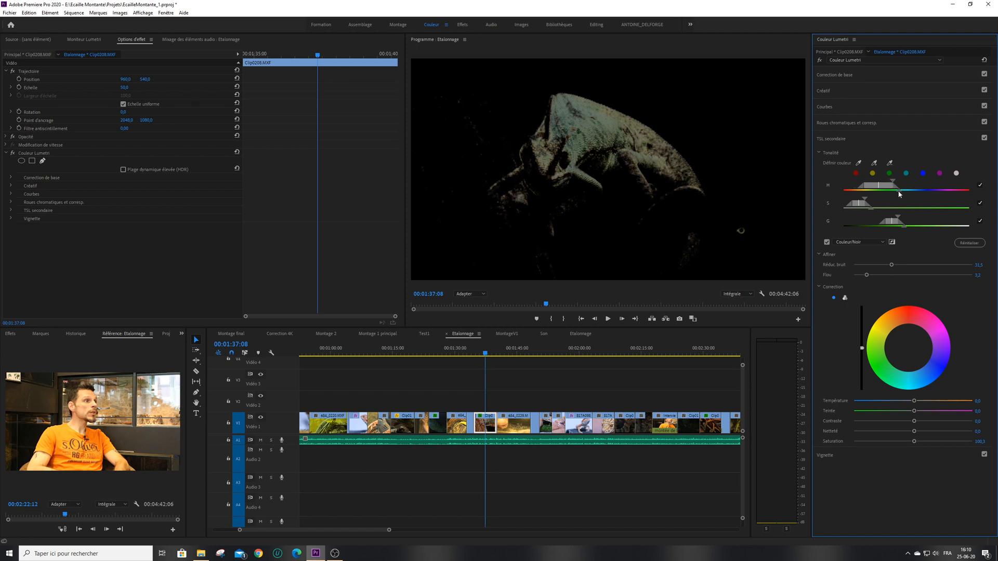
pyautogui.moveTo(901, 192); pyautogui.dragTo(902, 193)
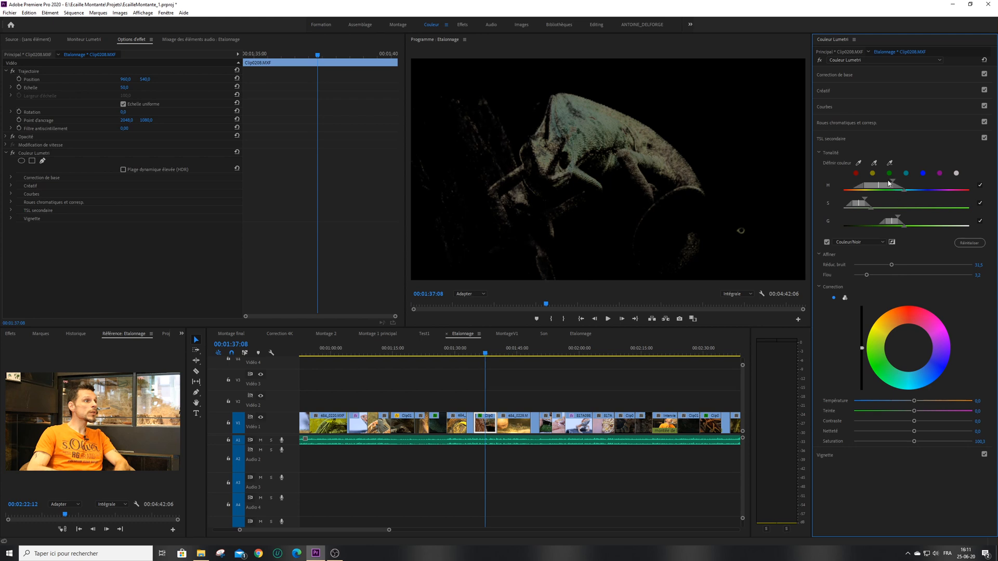
pyautogui.moveTo(893, 181); pyautogui.dragTo(888, 181)
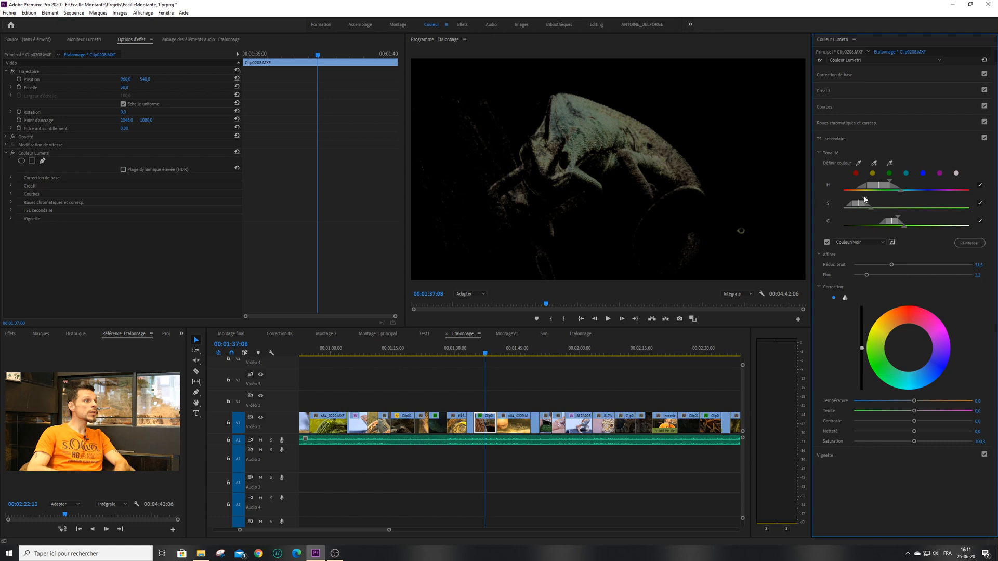
# Slightly widen the saturation and luminance ranges of the chameleon's colour key
pyautogui.moveTo(865, 198); pyautogui.dragTo(860, 205)
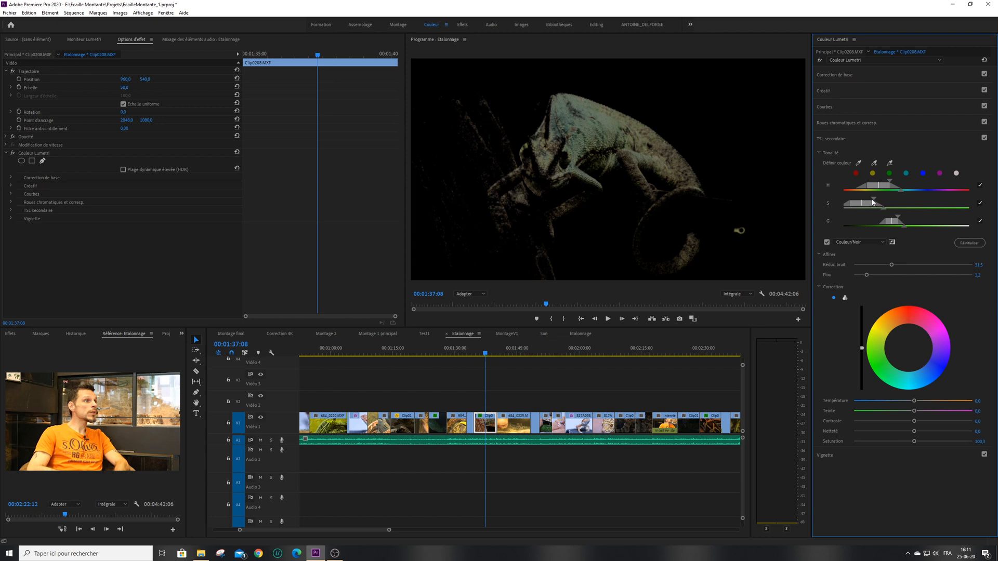
pyautogui.moveTo(873, 201); pyautogui.dragTo(869, 198)
pyautogui.moveTo(898, 219); pyautogui.dragTo(904, 218)
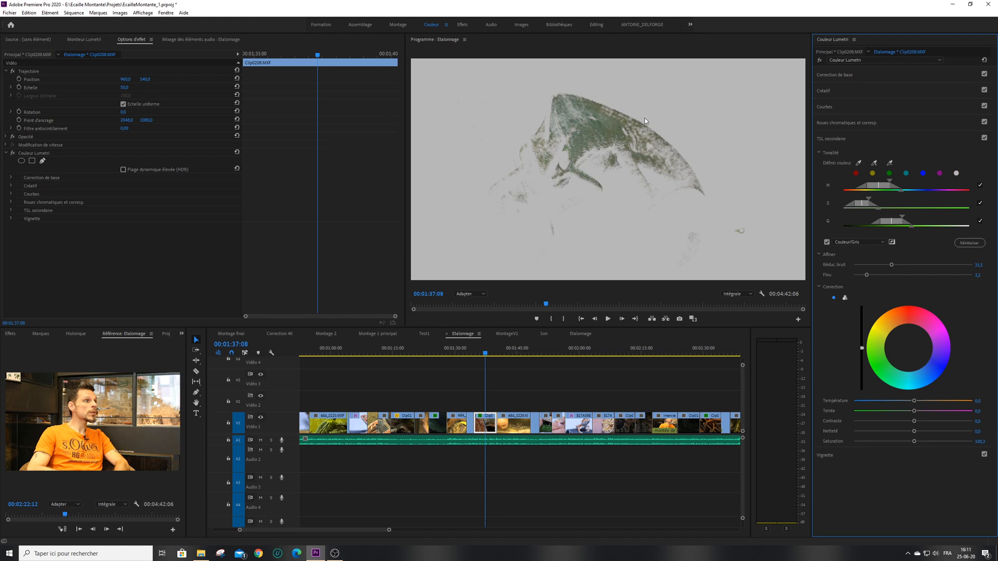
# Invert the Couleur/Gris key mask briefly, restore its original direction and hide the mask display
pyautogui.click(892, 243)
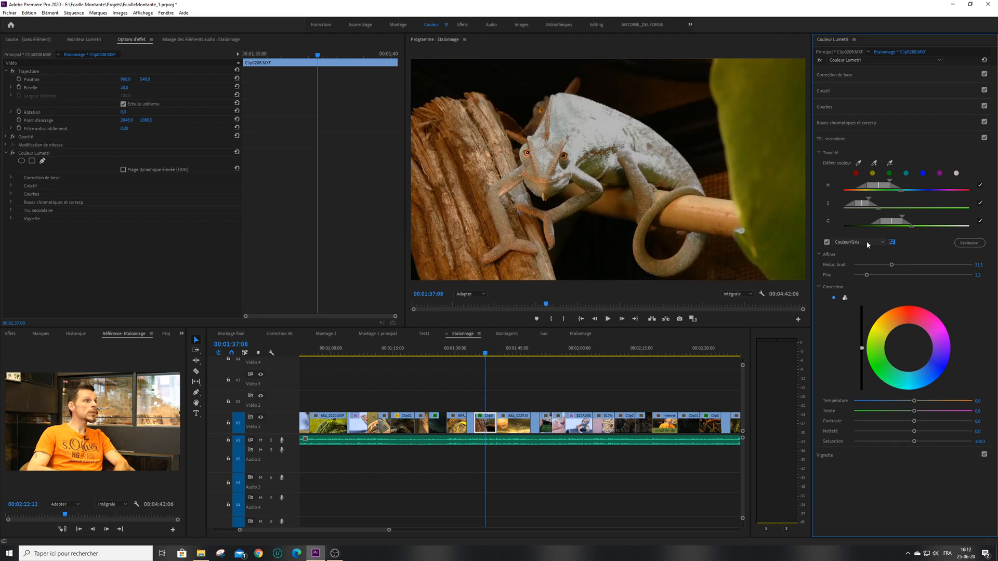
pyautogui.click(892, 243)
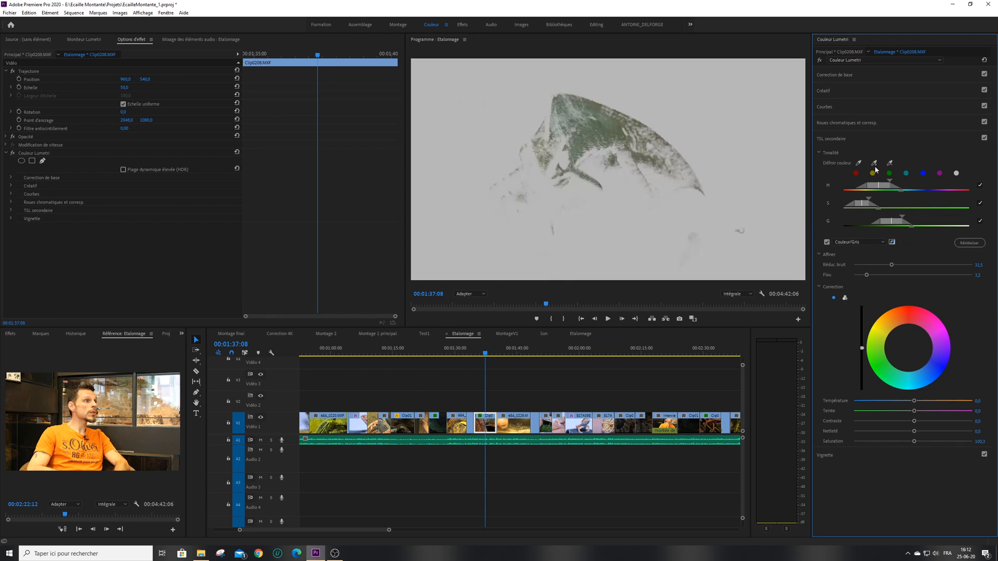
pyautogui.click(827, 242)
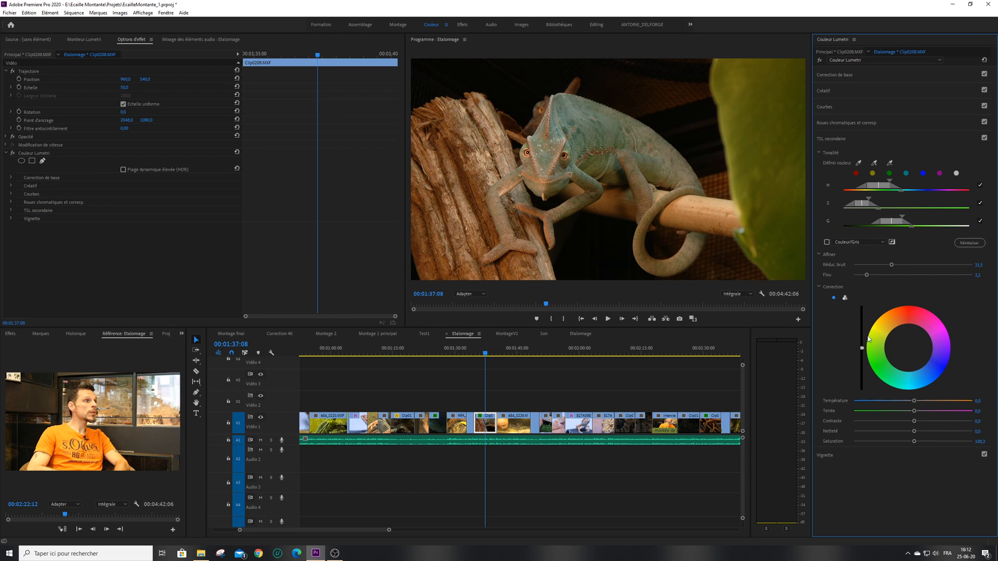
# Use three-wheel correction to push the keyed midtones toward green-cyan, with temperature -14.6, tint -15.4 and saturation 112.8
pyautogui.moveTo(908, 350); pyautogui.dragTo(861, 352)
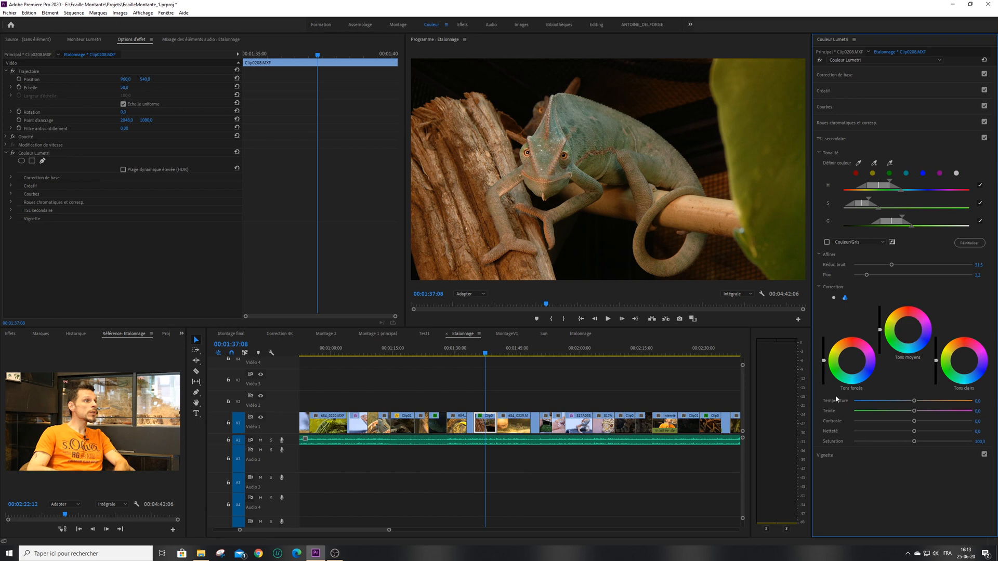
pyautogui.click(856, 74)
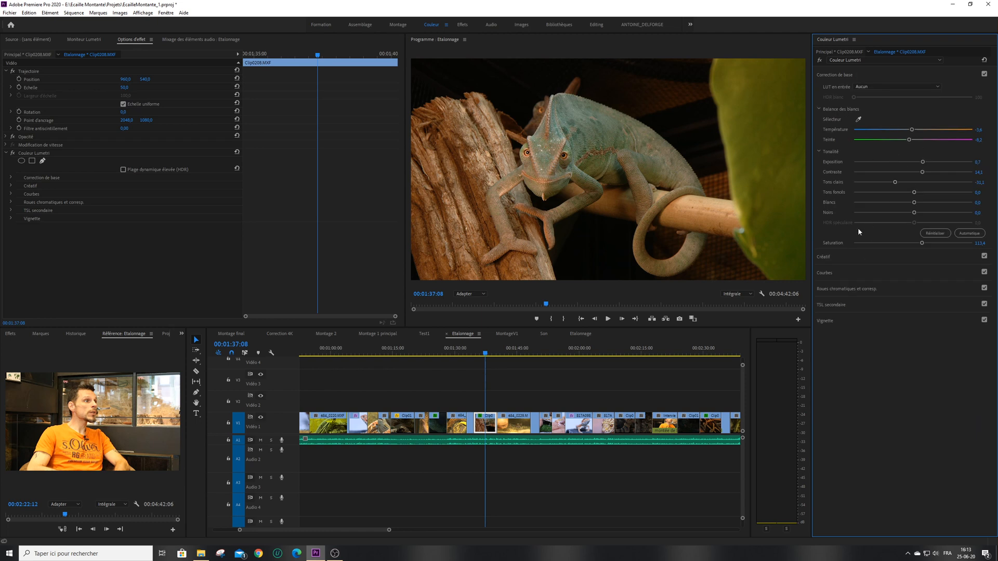
pyautogui.click(836, 257)
pyautogui.click(862, 331)
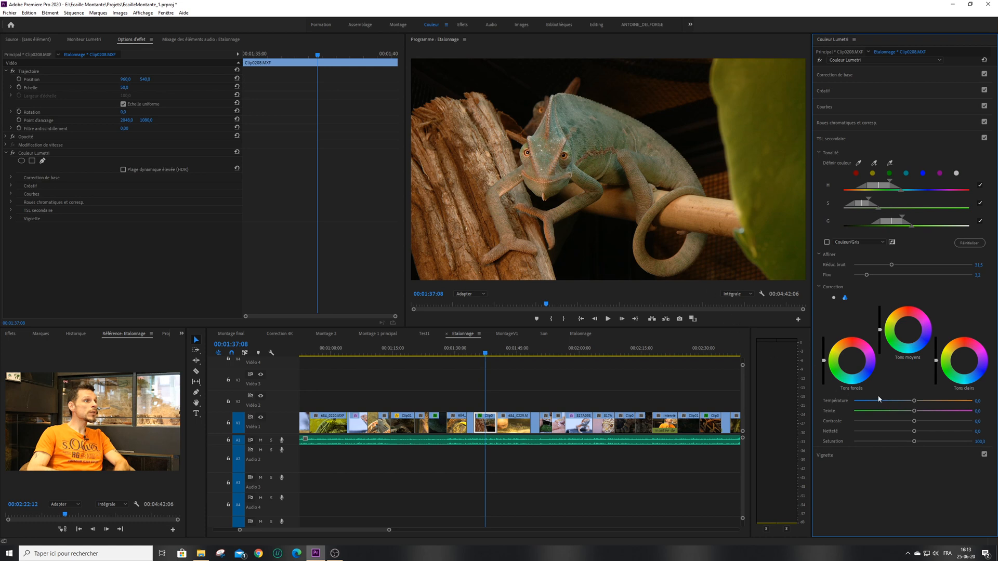
pyautogui.moveTo(914, 400); pyautogui.dragTo(920, 443)
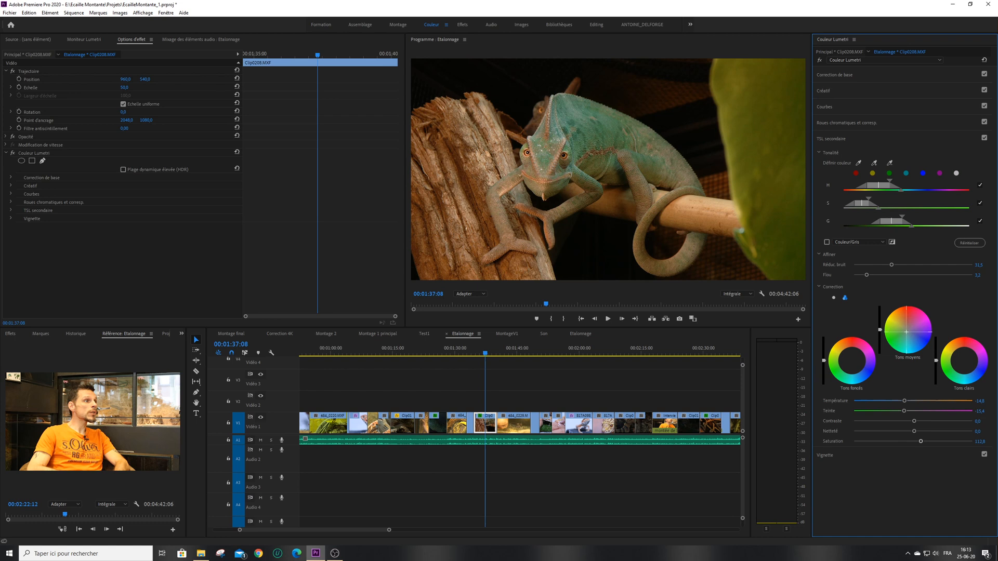
# Toggle the TSL secondaire section off and on repeatedly to compare the chameleon with and without the keyed correction
pyautogui.click(984, 138)
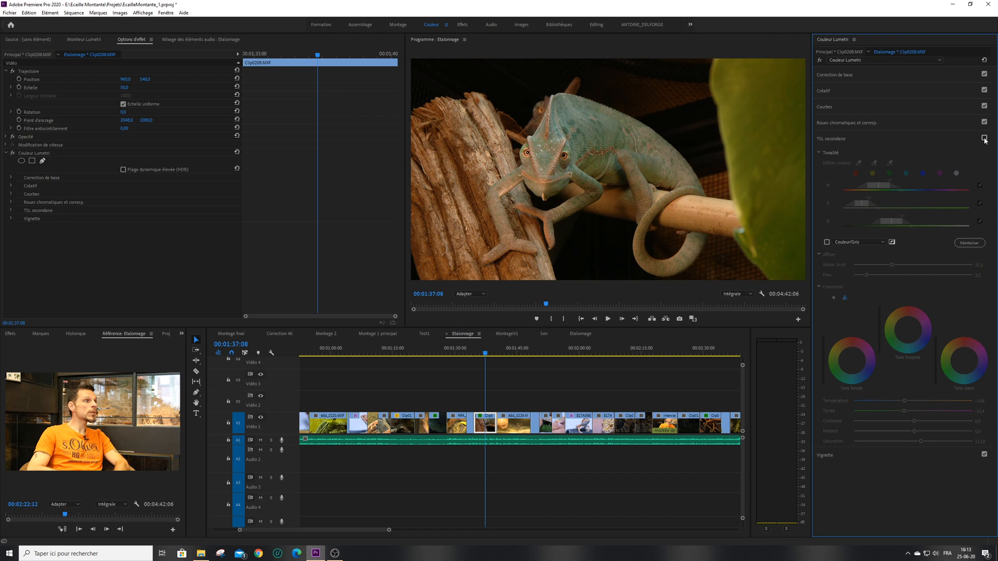
pyautogui.click(983, 139)
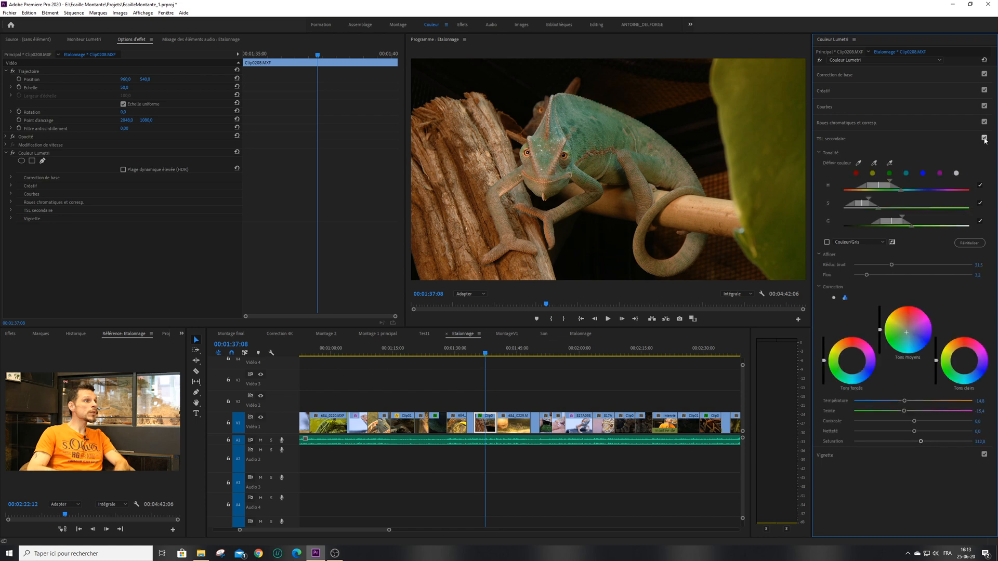
pyautogui.click(984, 139)
pyautogui.click(984, 138)
pyautogui.click(984, 138)
pyautogui.click(984, 138)
pyautogui.click(984, 139)
pyautogui.click(983, 138)
pyautogui.click(984, 138)
pyautogui.click(983, 139)
# With the key mask displayed, add a sample of the chameleon's skin to the key and subtract two bark shades, finally hiding the mask
pyautogui.click(827, 242)
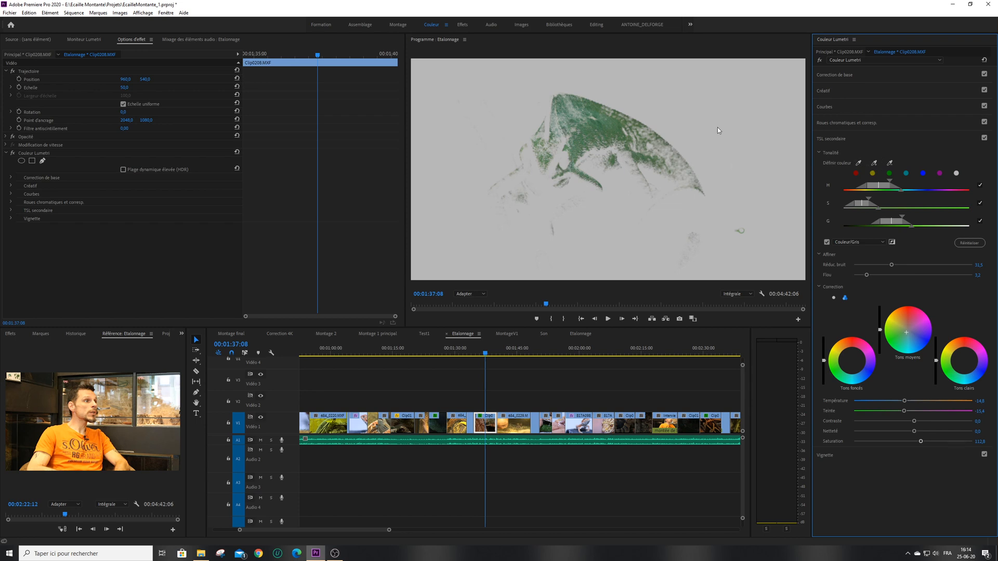
pyautogui.click(875, 164)
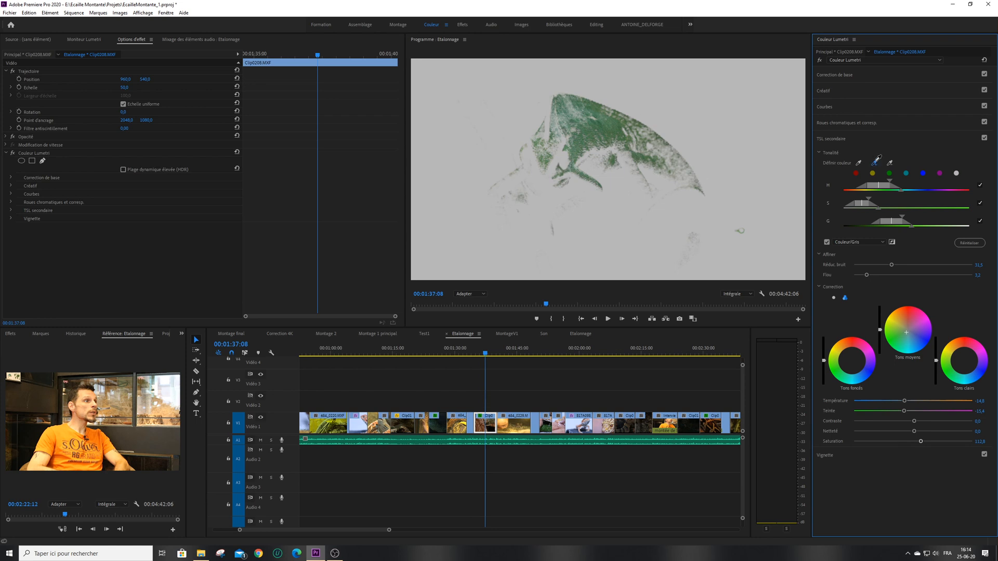
pyautogui.click(607, 148)
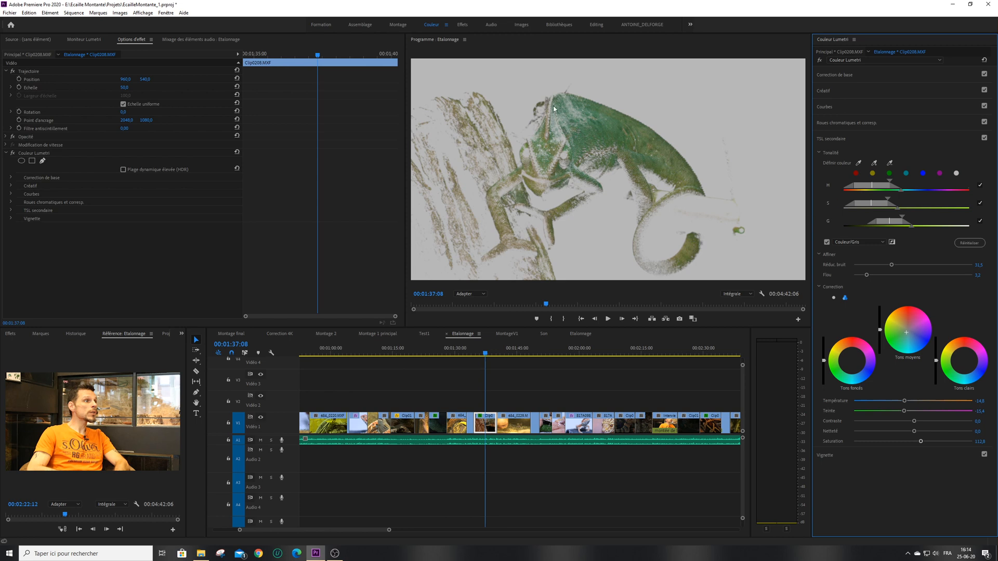
pyautogui.click(891, 165)
pyautogui.click(469, 117)
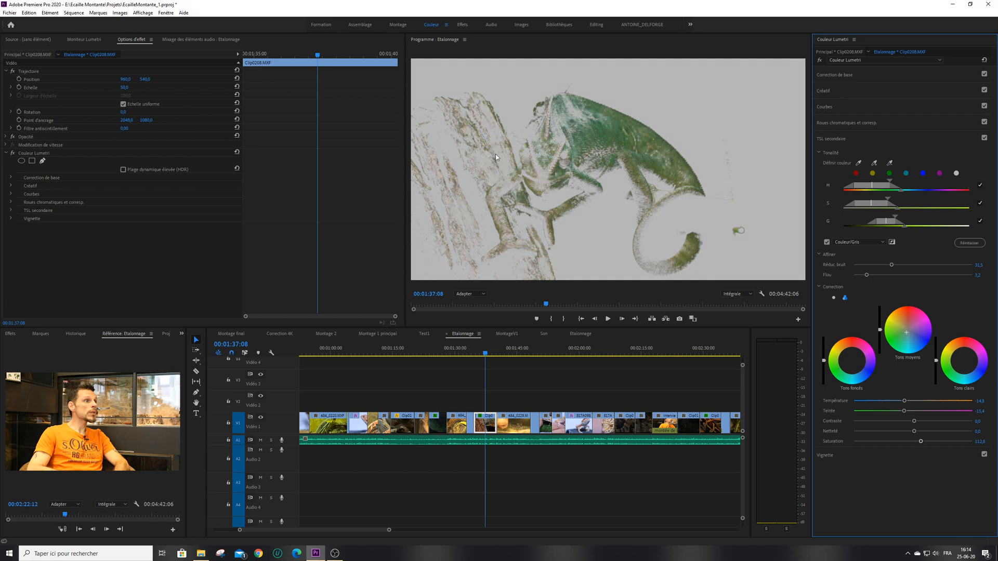
pyautogui.click(890, 163)
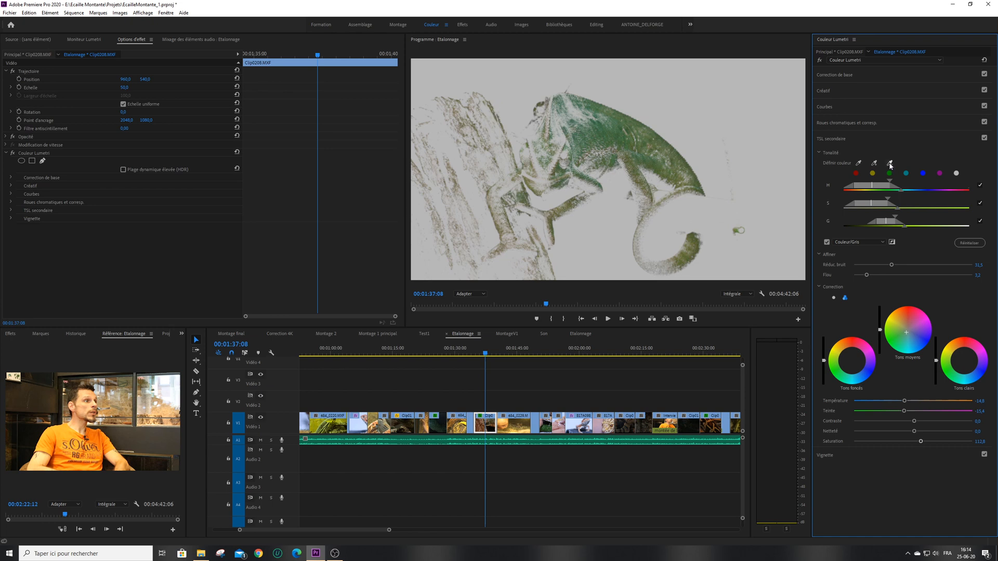
pyautogui.click(494, 115)
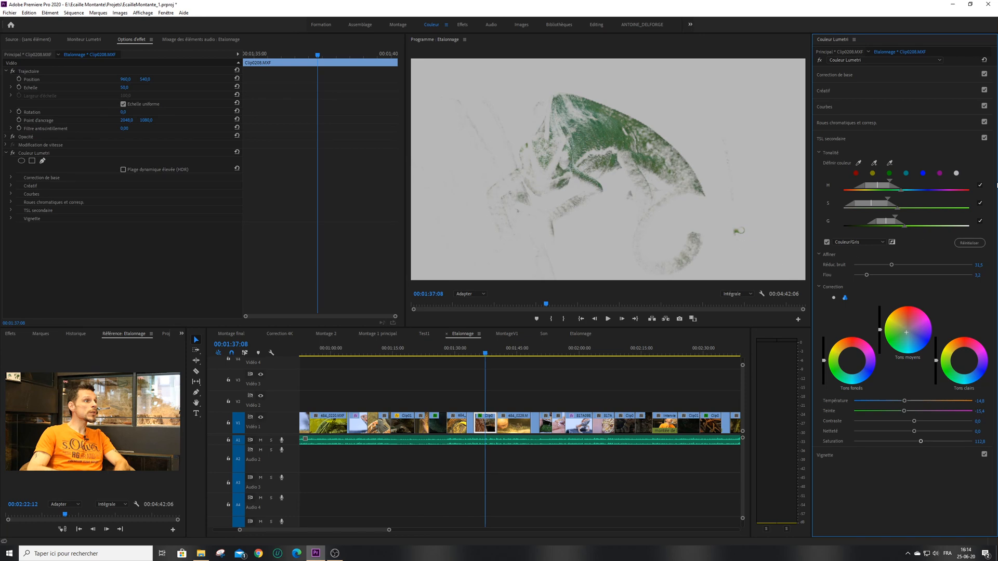
pyautogui.click(827, 242)
# Compare the chameleon with the TSL secondaire section off and on, and with the whole Lumetri effect off and on
pyautogui.click(984, 139)
pyautogui.click(984, 138)
pyautogui.click(985, 139)
pyautogui.click(984, 139)
pyautogui.click(985, 138)
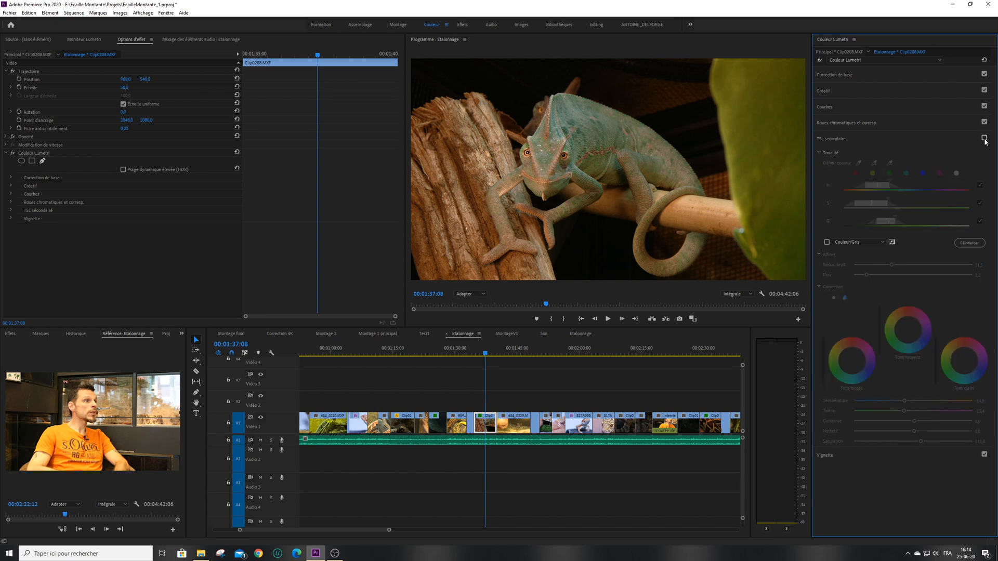
pyautogui.click(984, 139)
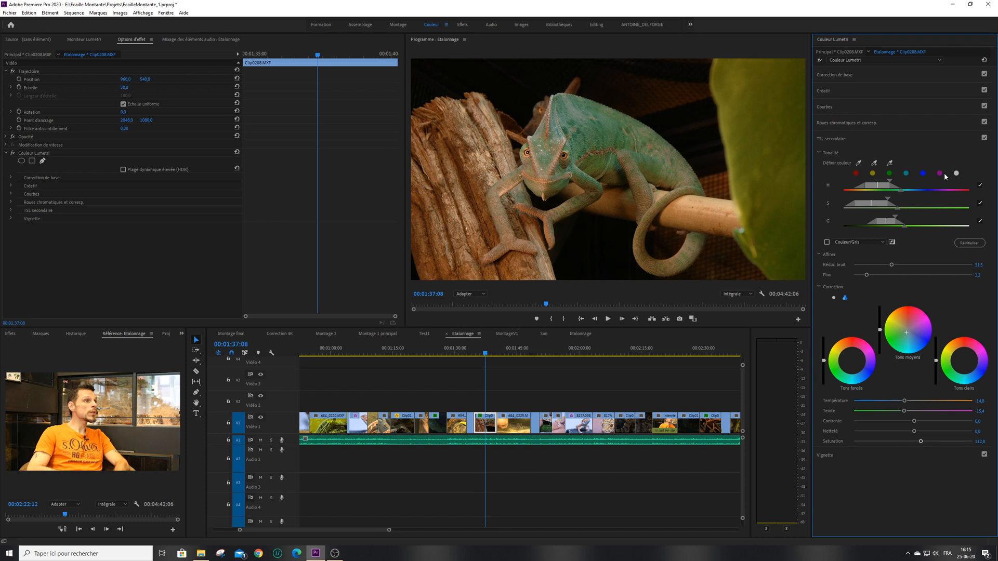
pyautogui.click(983, 138)
pyautogui.click(983, 138)
pyautogui.click(821, 61)
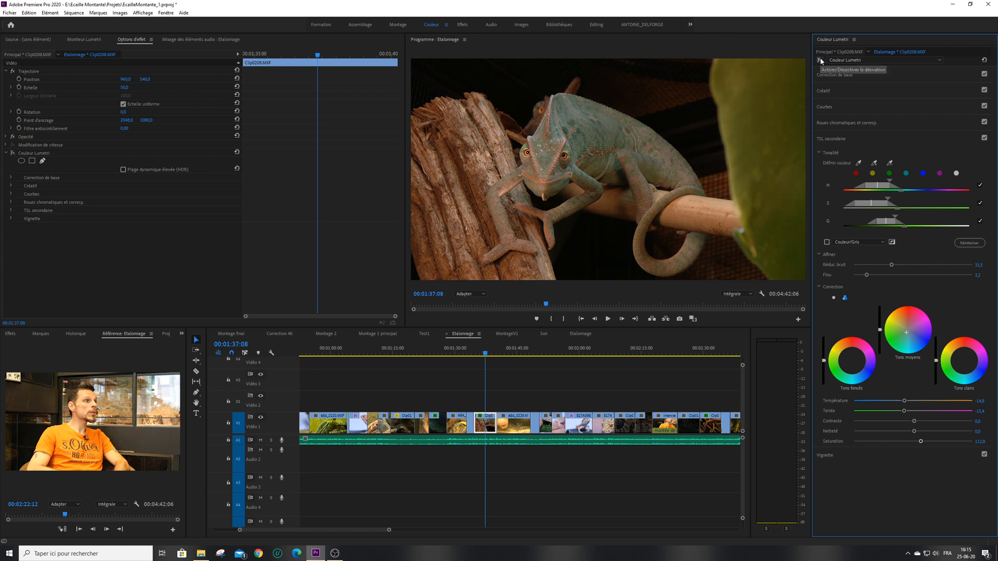
pyautogui.click(821, 61)
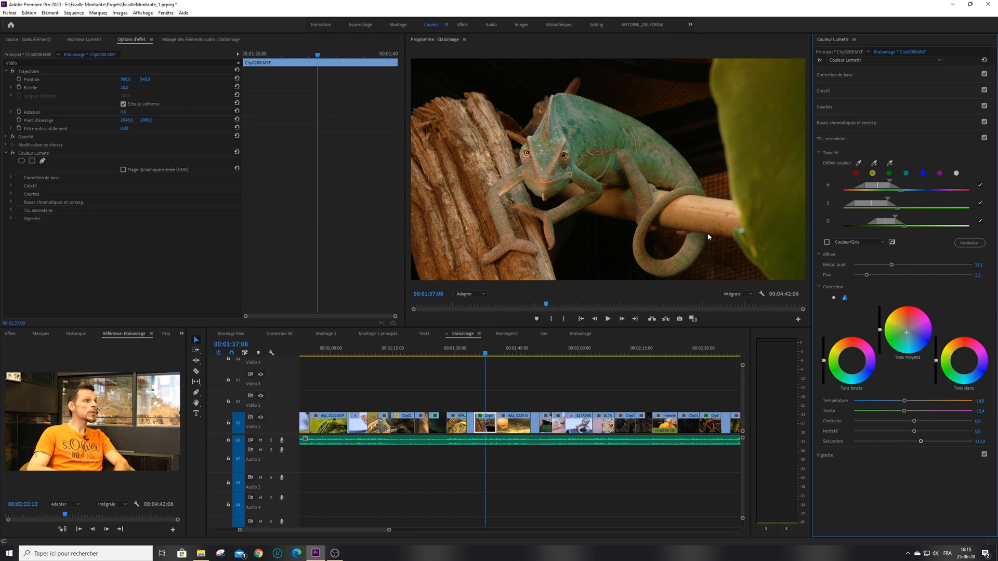
# Go to the snake clip at 00:33:15 and select the mask of its second Lumetri effect
pyautogui.moveTo(483, 354); pyautogui.dragTo(328, 356)
pyautogui.click(335, 423)
pyautogui.moveTo(332, 530); pyautogui.dragTo(306, 530)
pyautogui.click(443, 423)
pyautogui.hotkey('ctrl', 'v')
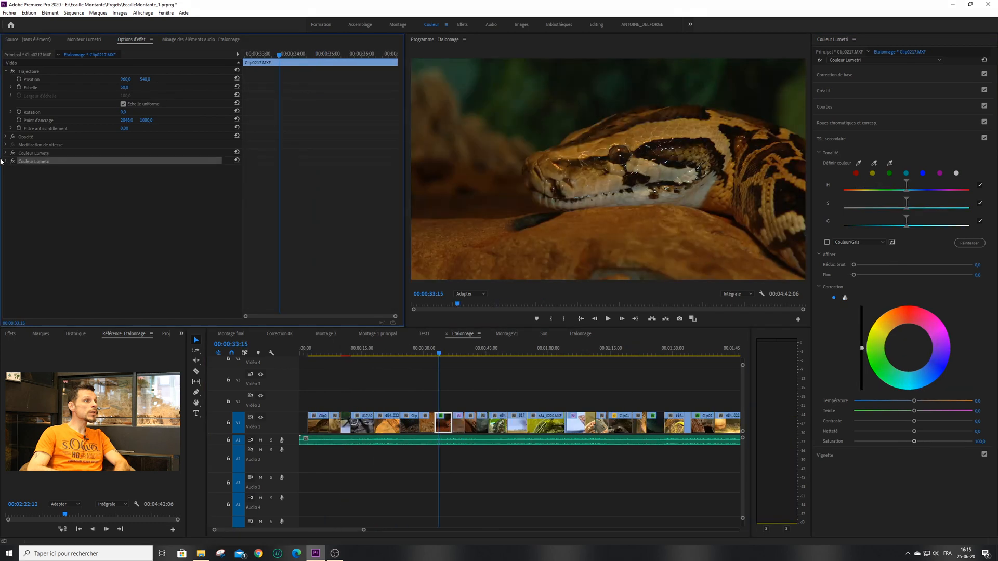
pyautogui.click(7, 162)
pyautogui.click(31, 177)
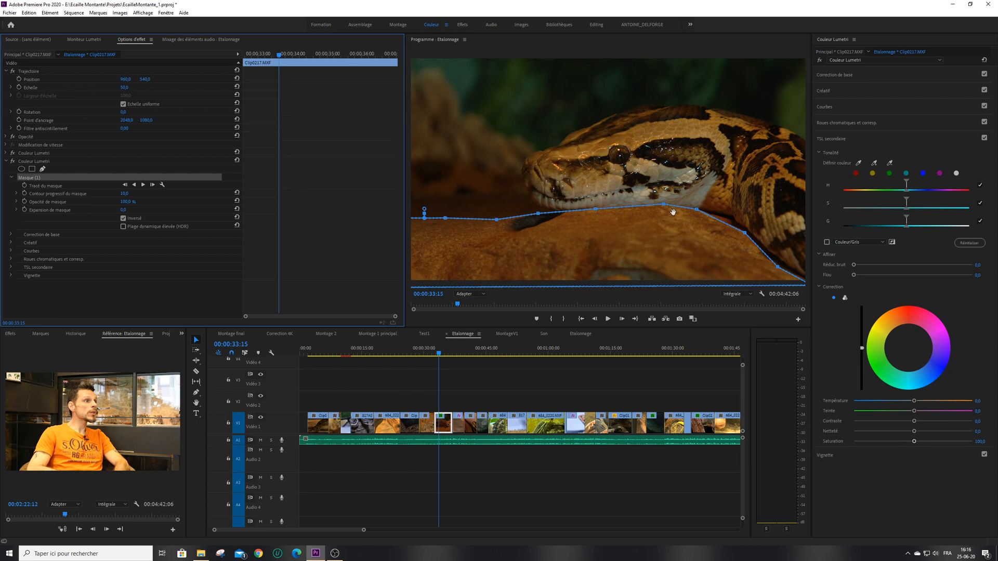
pyautogui.click(847, 107)
pyautogui.moveTo(834, 416); pyautogui.dragTo(834, 420)
pyautogui.doubleClick(835, 422)
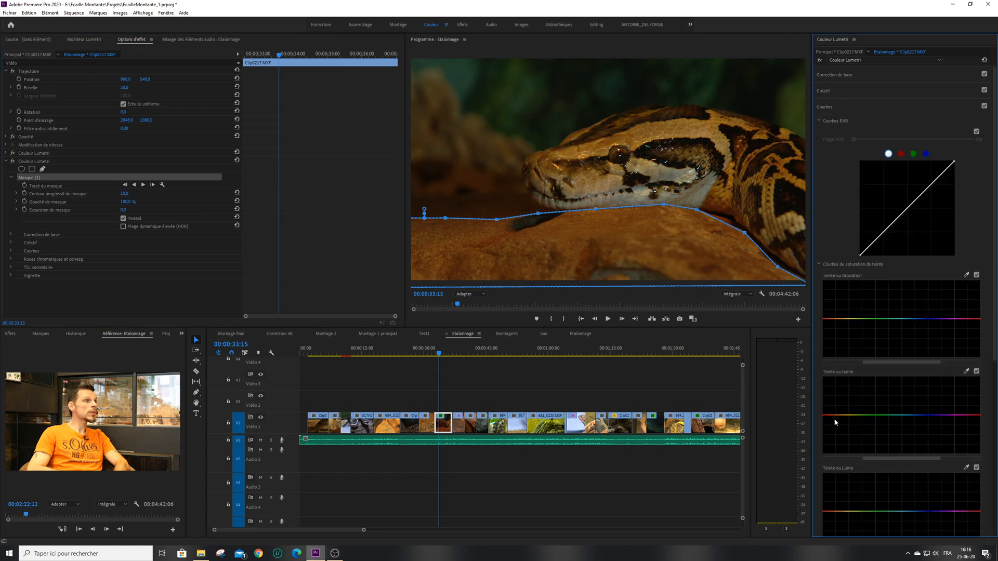
pyautogui.click(818, 265)
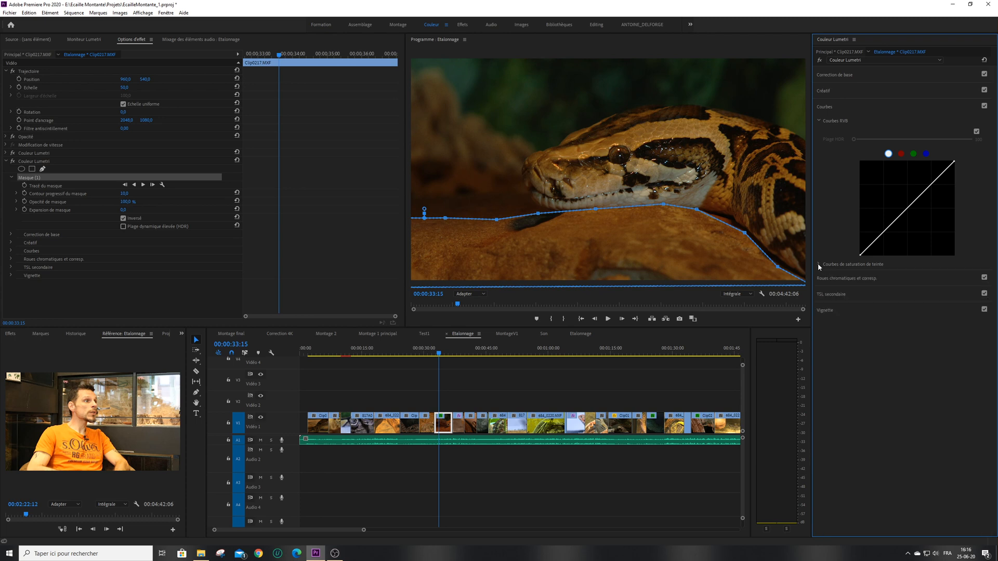
# In the TSL secondaire section, sample the light brown scales on the snake's head as key colour
pyautogui.click(842, 294)
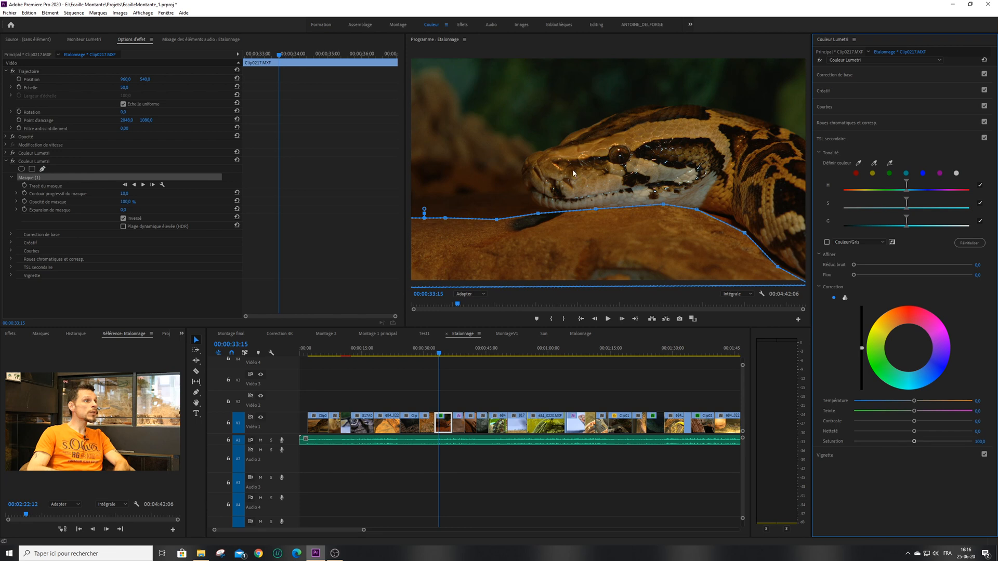
pyautogui.click(859, 164)
pyautogui.click(667, 126)
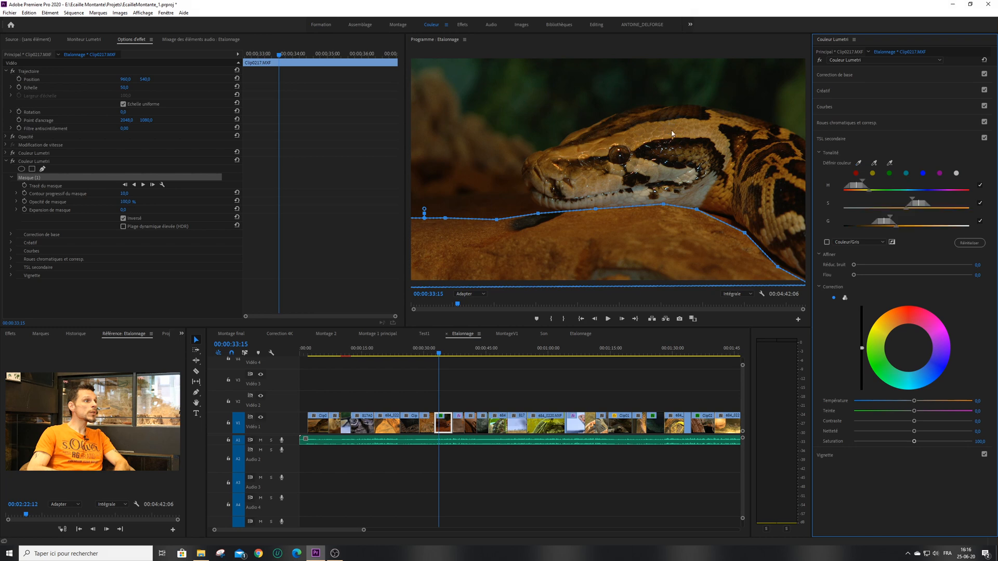
# Display the snake's colour key as a mask and widen its hue, saturation and luminance ranges
pyautogui.click(826, 242)
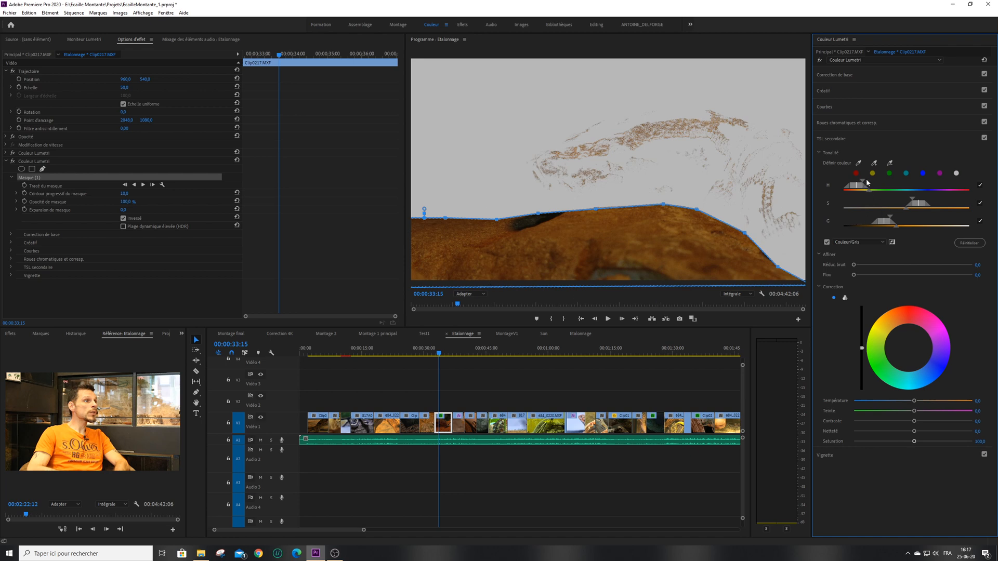
pyautogui.moveTo(863, 182); pyautogui.dragTo(896, 219)
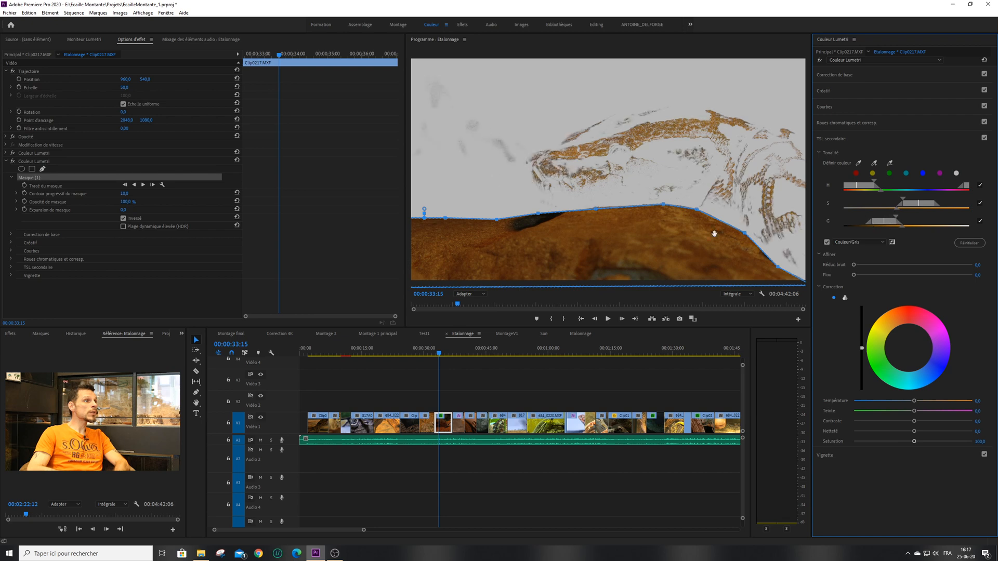
# Widen the luminance and saturation ranges of the snake's colour key and turn off the key's mask display
pyautogui.moveTo(886, 223)
pyautogui.mouseDown()
pyautogui.moveTo(906, 218)
pyautogui.moveTo(889, 223)
pyautogui.mouseUp()
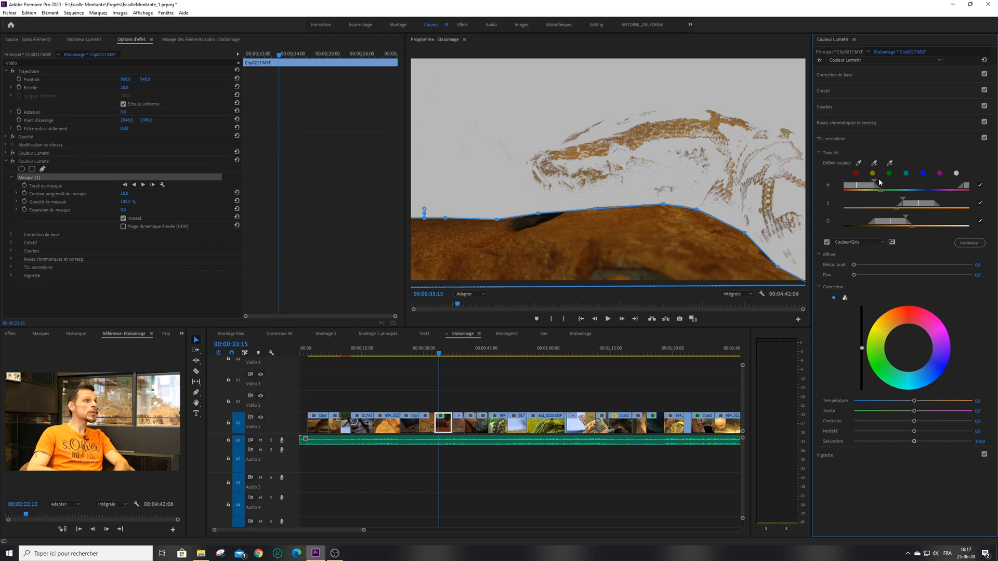
pyautogui.moveTo(904, 201)
pyautogui.mouseDown()
pyautogui.moveTo(882, 210)
pyautogui.moveTo(921, 206)
pyautogui.mouseUp()
pyautogui.click(826, 242)
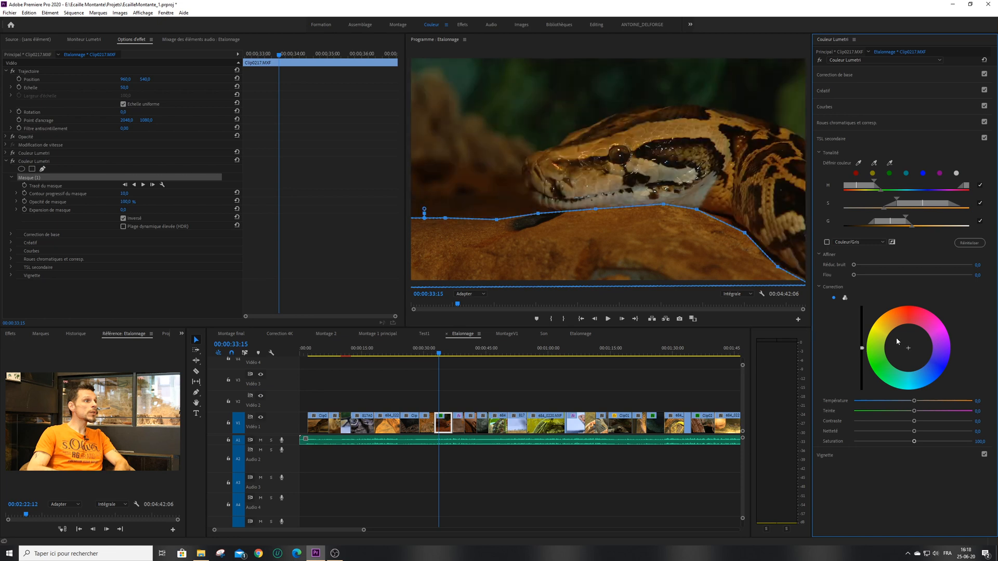
# Shift the keyed scales toward yellow-orange on the Correction wheel, raise their saturation to about 109, and check the keyed areas
pyautogui.moveTo(908, 348); pyautogui.dragTo(900, 337)
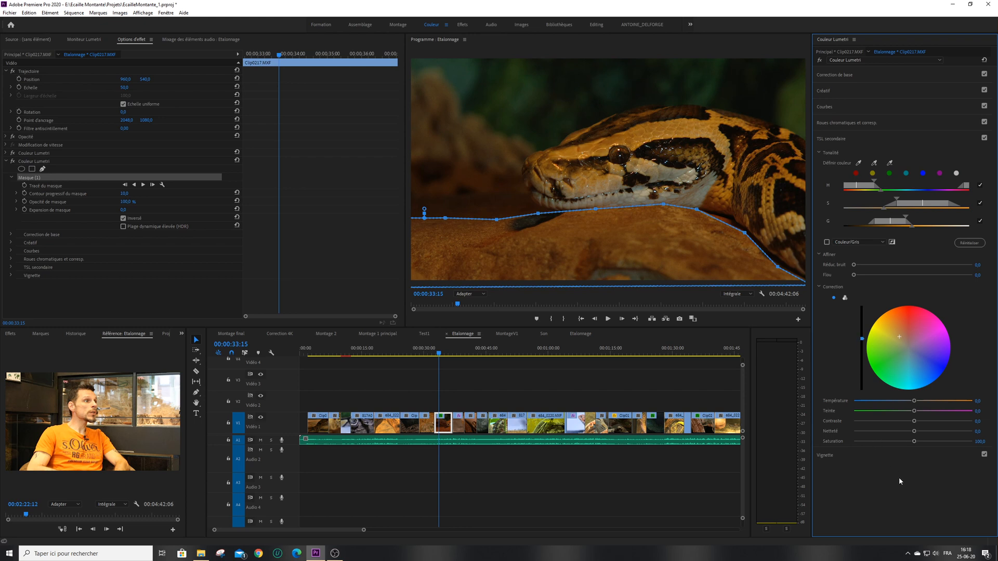
pyautogui.moveTo(913, 441); pyautogui.dragTo(922, 441)
pyautogui.click(826, 242)
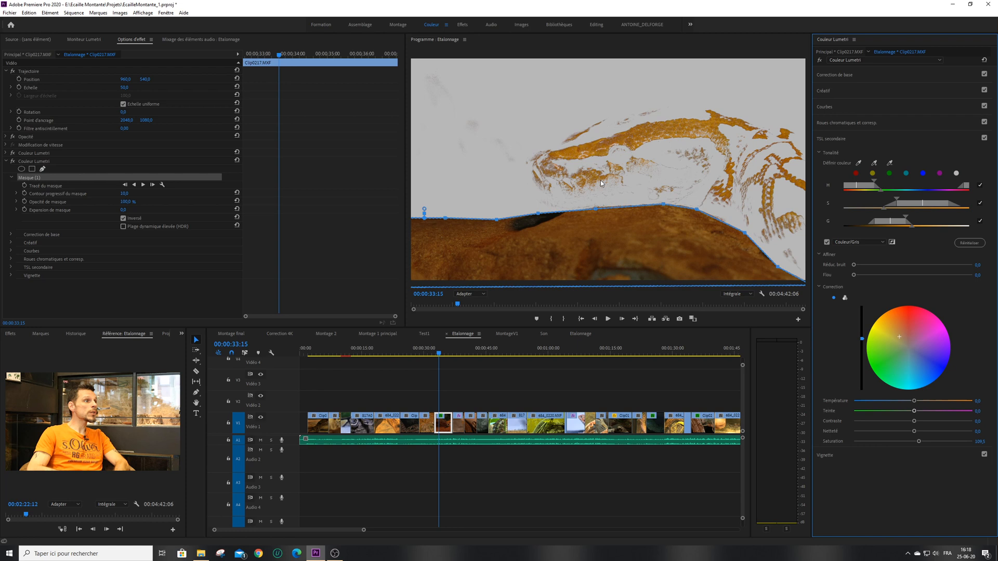
pyautogui.click(826, 243)
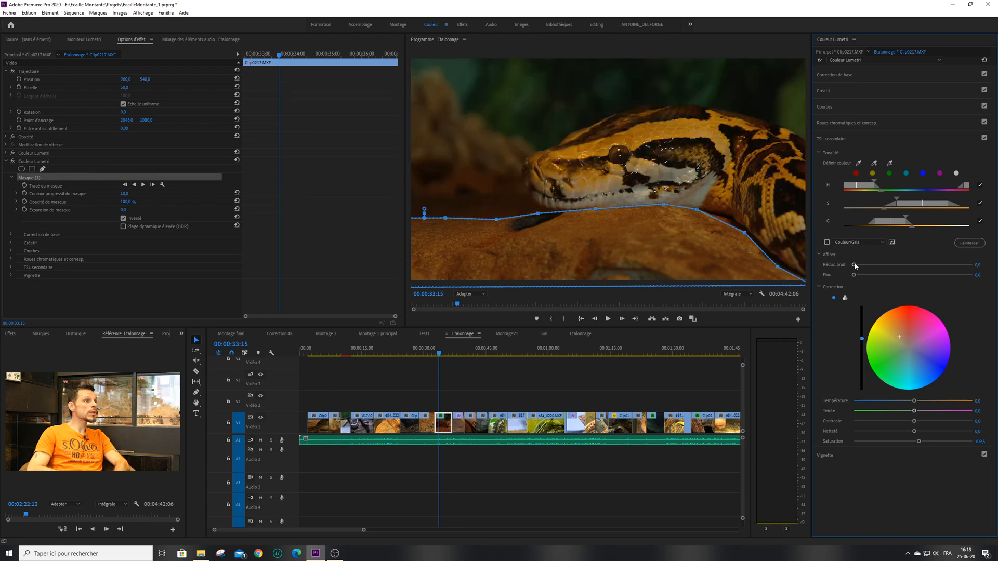
# Using the Blanc/Noir key view, set the key's noise reduction to about 71.8 and blur to about 3.7, and hide the mask display
pyautogui.click(826, 242)
pyautogui.click(859, 242)
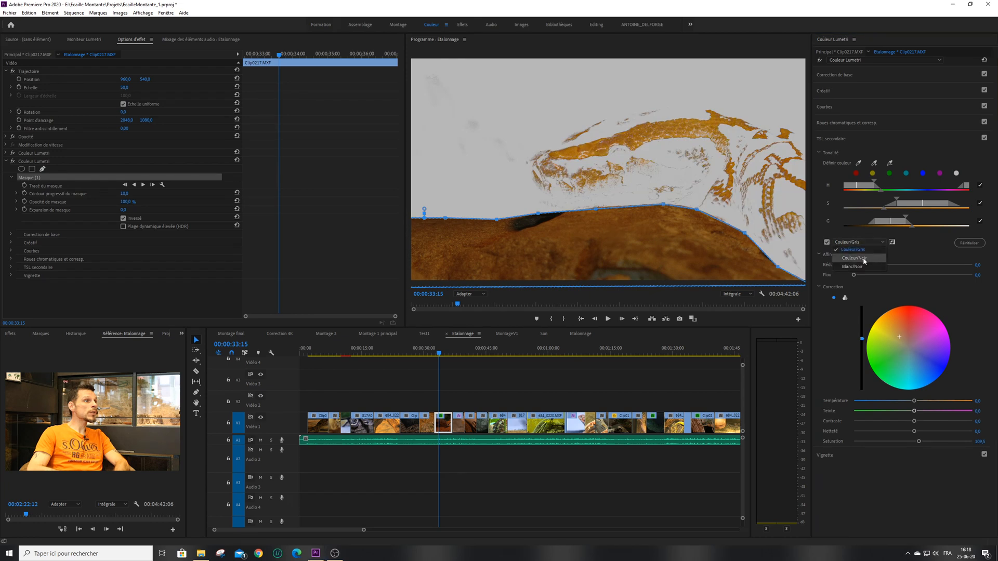
pyautogui.click(852, 266)
pyautogui.click(858, 266)
pyautogui.moveTo(883, 267); pyautogui.dragTo(884, 266)
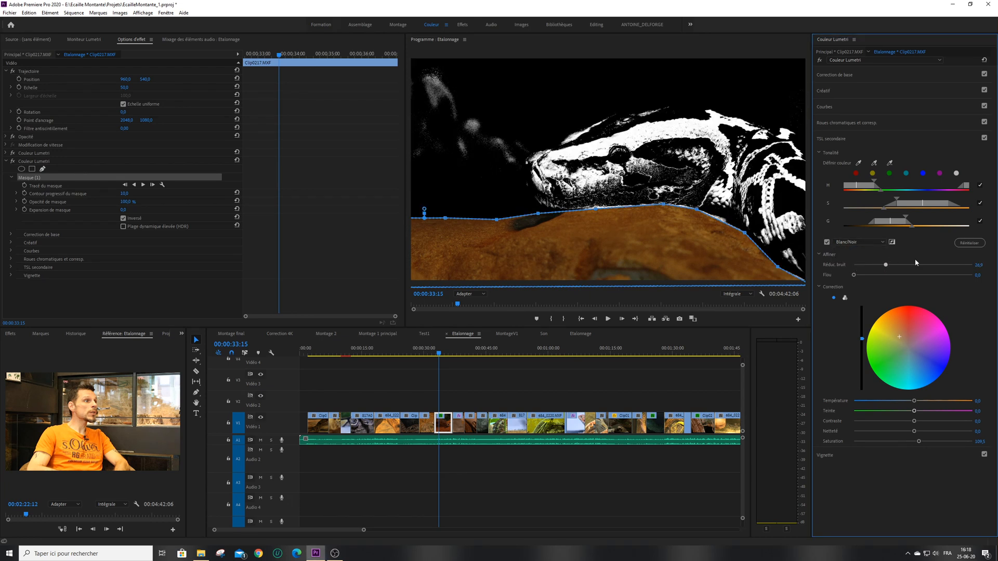
pyautogui.moveTo(949, 263)
pyautogui.mouseDown()
pyautogui.moveTo(913, 263)
pyautogui.moveTo(950, 263)
pyautogui.moveTo(939, 264)
pyautogui.mouseUp()
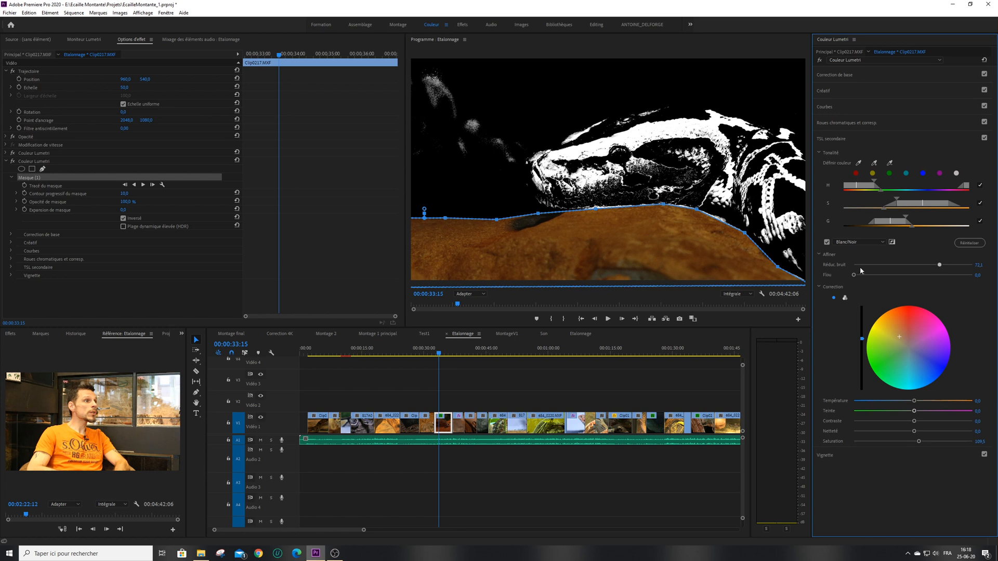
pyautogui.moveTo(853, 275); pyautogui.dragTo(868, 275)
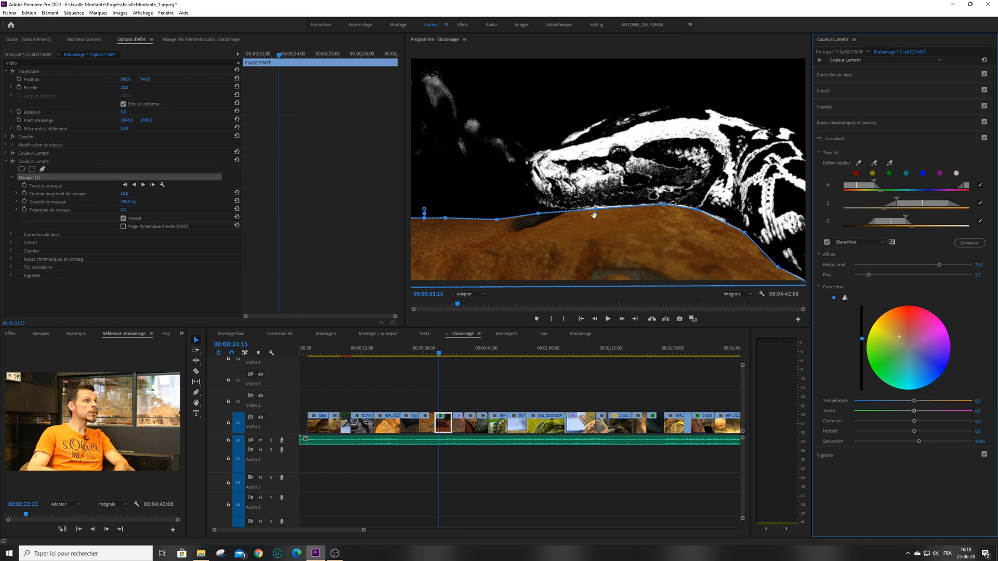
pyautogui.click(826, 242)
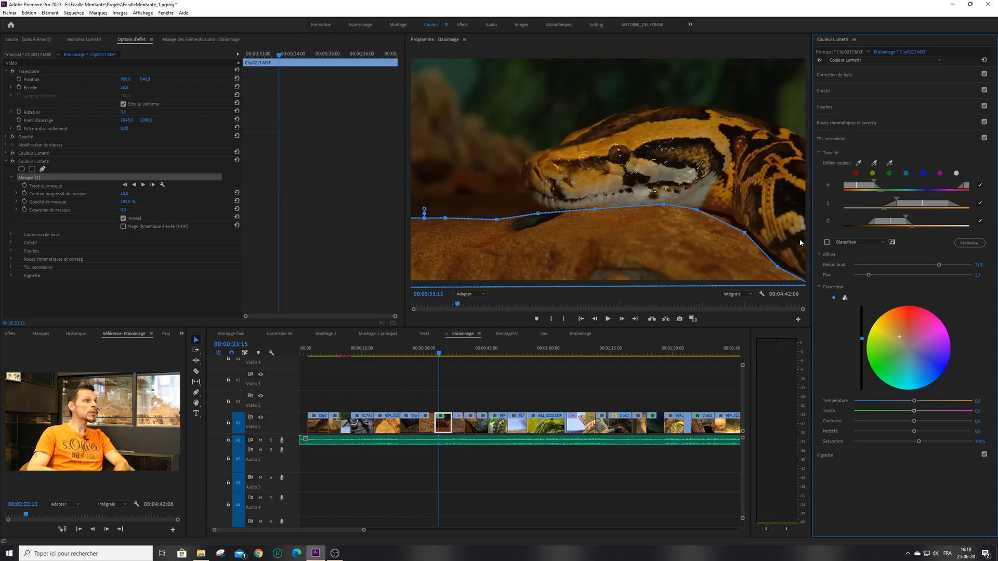
# Compare the snake with the TSL secondaire section off and on
pyautogui.click(985, 138)
pyautogui.click(986, 139)
pyautogui.click(985, 138)
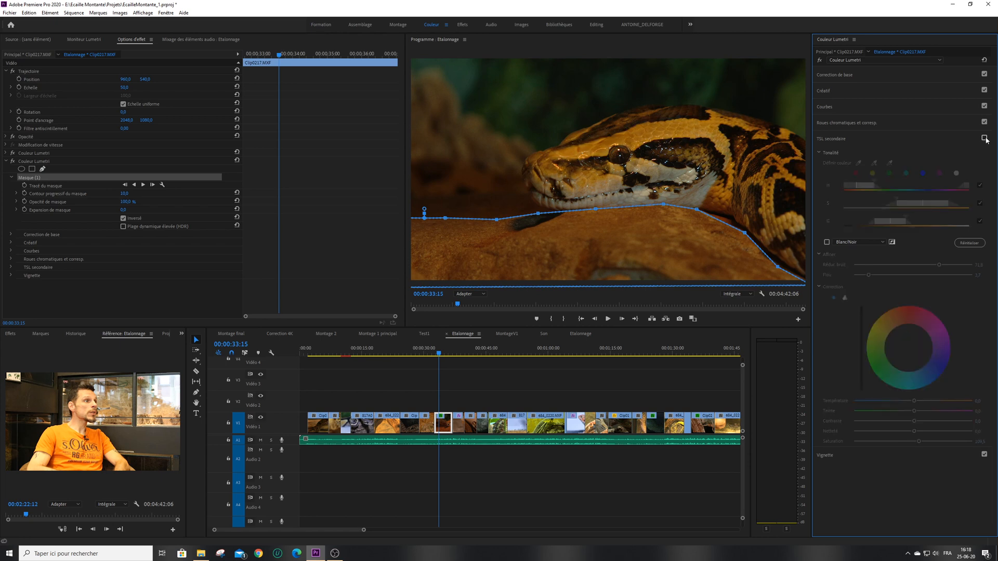
pyautogui.click(985, 139)
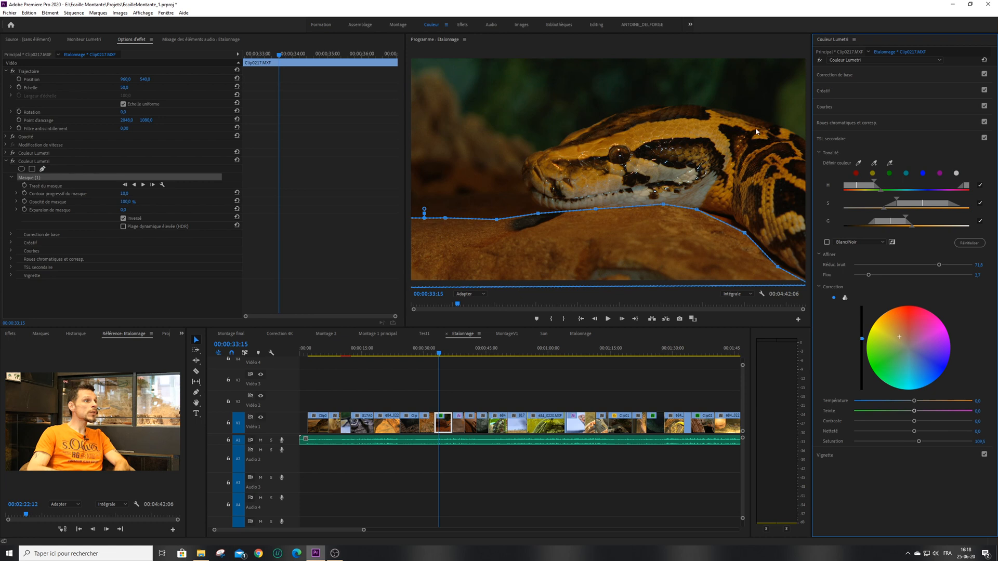
# Collapse the second Lumetri effect and compare the snake clip with its two Lumetri effects off and on
pyautogui.click(28, 163)
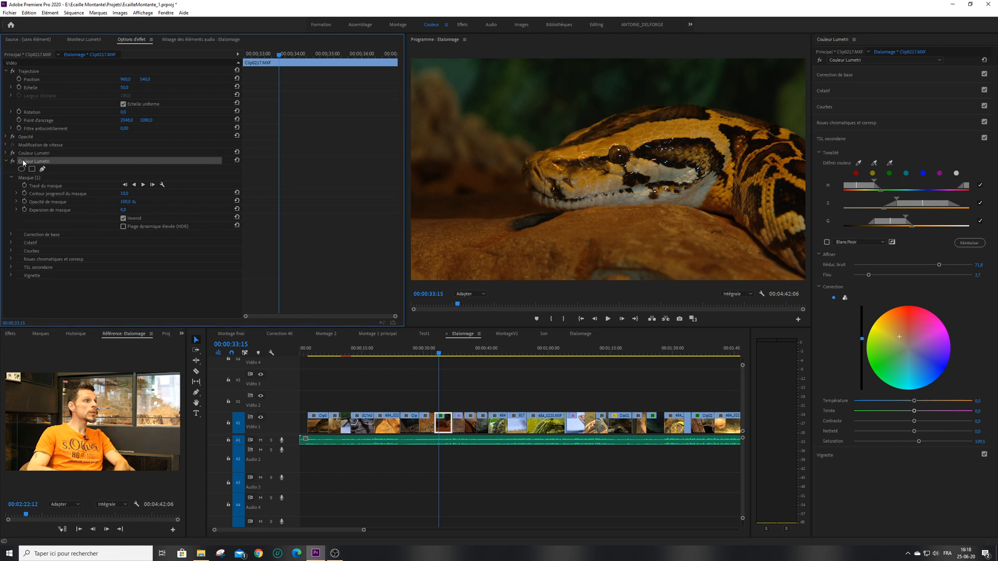
pyautogui.click(7, 164)
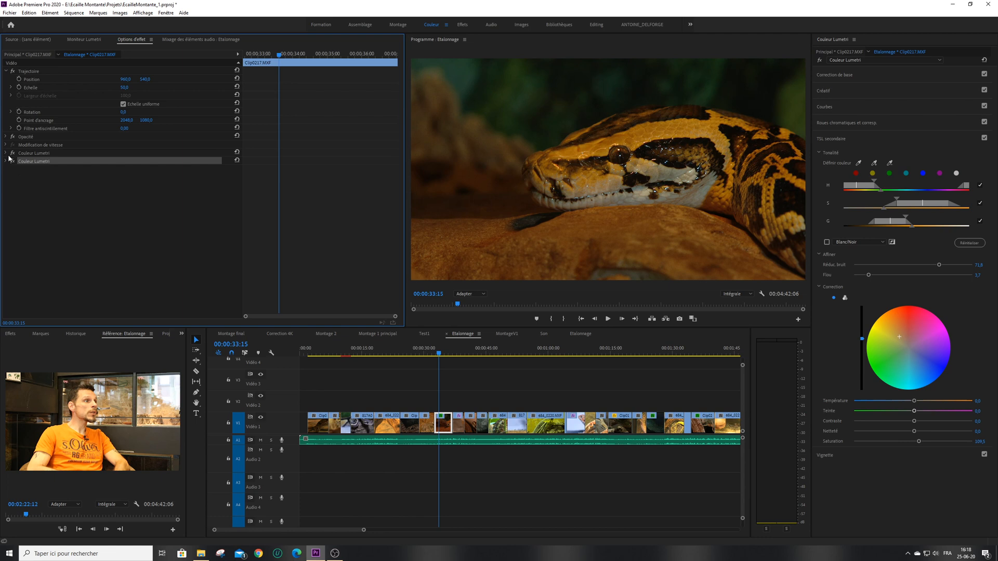
pyautogui.click(11, 160)
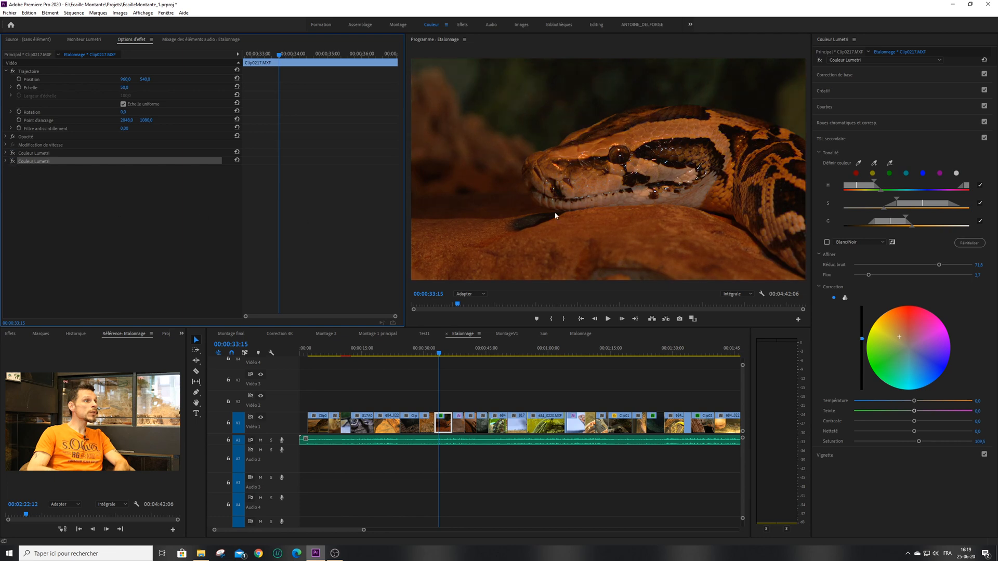
pyautogui.click(12, 153)
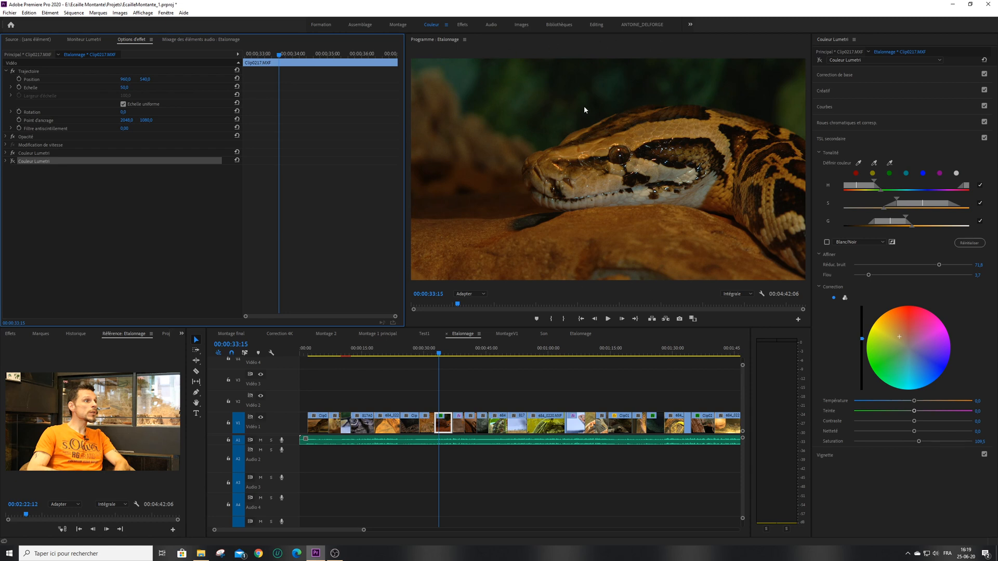
pyautogui.click(13, 162)
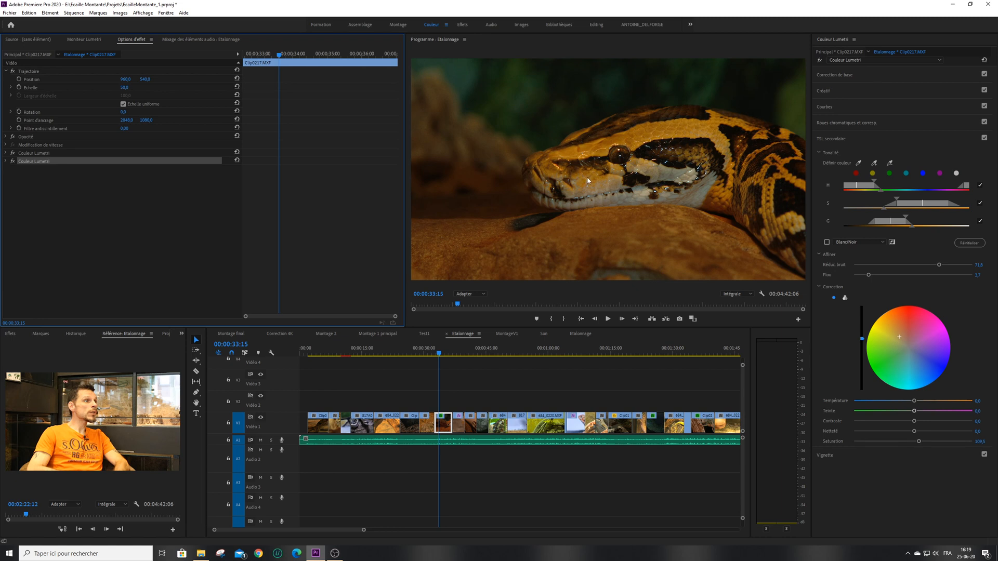
pyautogui.click(181, 335)
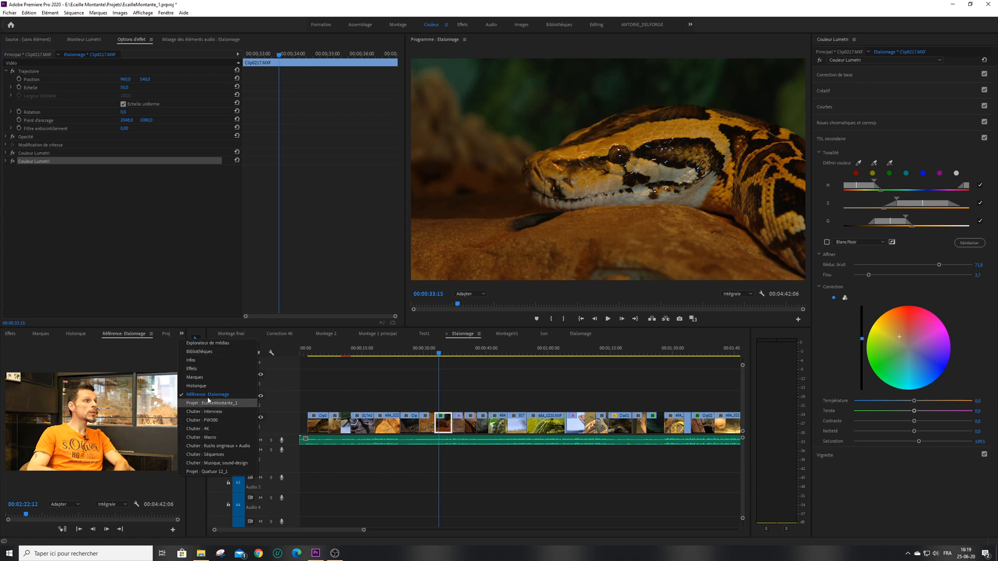
pyautogui.click(117, 336)
pyautogui.click(35, 162)
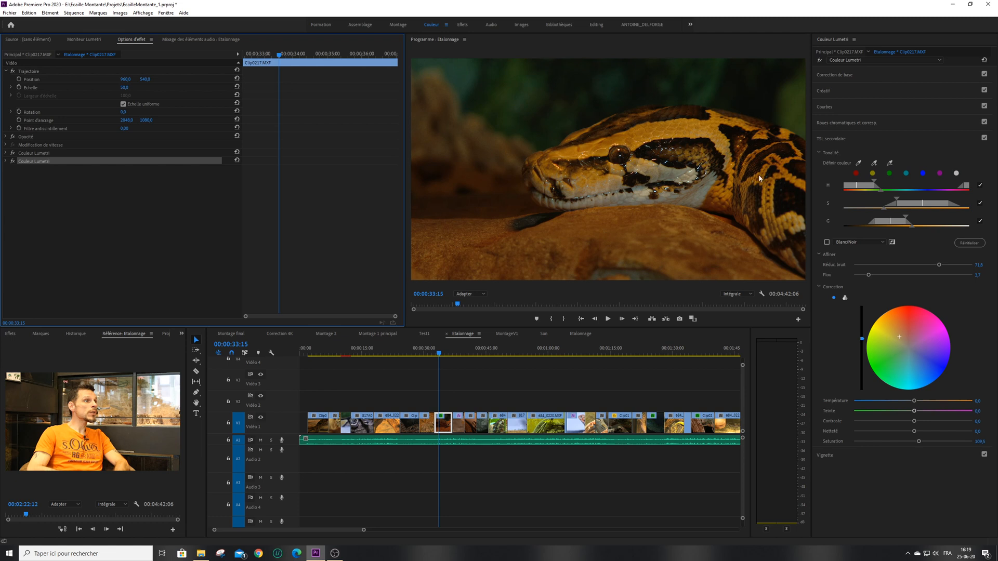
# Add a third Couleur Lumetri effect to the snake clip from the video effects list
pyautogui.click(182, 333)
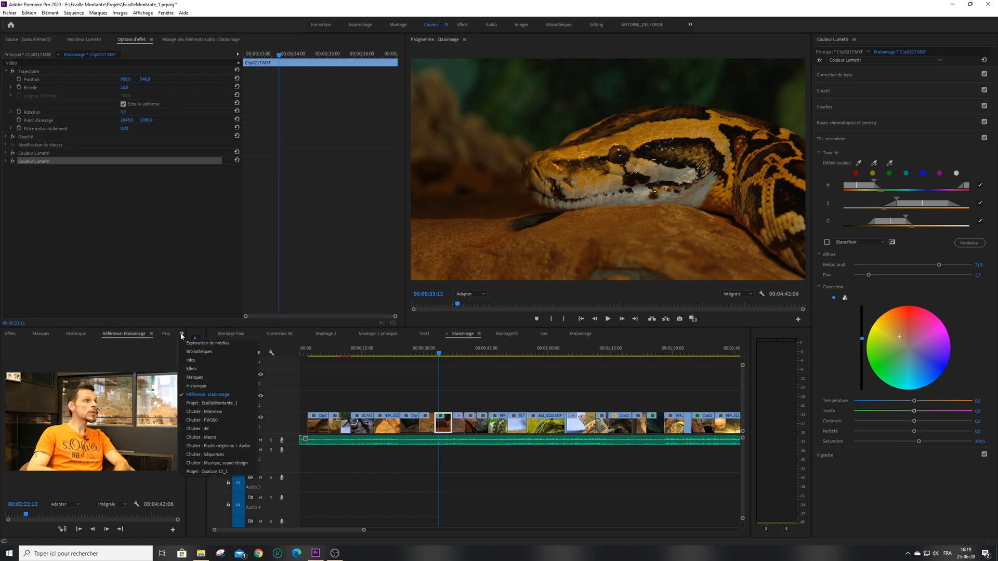
pyautogui.click(217, 368)
pyautogui.moveTo(32, 448); pyautogui.dragTo(73, 222)
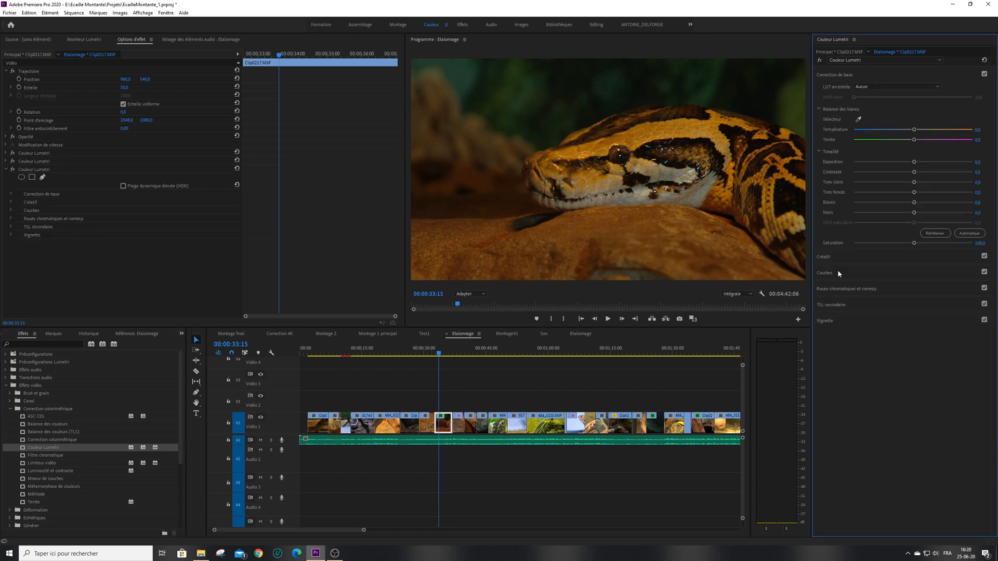
# In the new effect's Luma ou saturation curve, lower the saturation of the darkest tones while anchoring the curve above the shadows
pyautogui.click(838, 271)
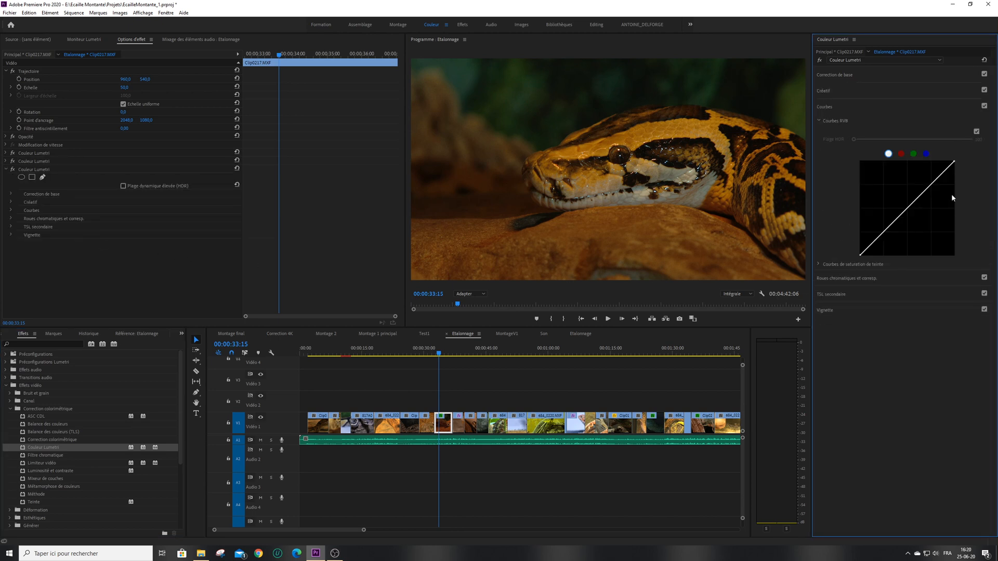
pyautogui.click(819, 265)
pyautogui.scroll(-5, 833, 311)
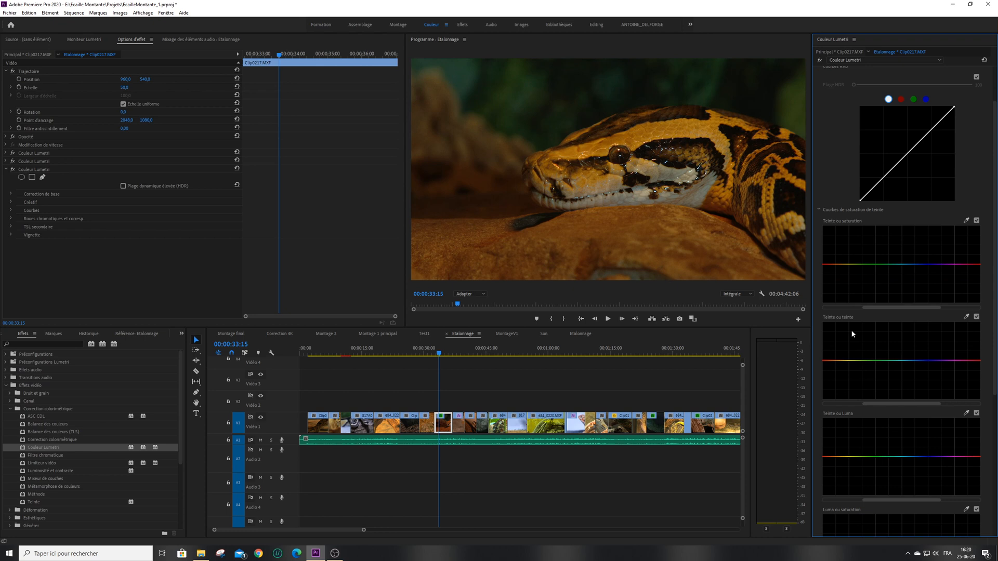
pyautogui.scroll(-5, 844, 375)
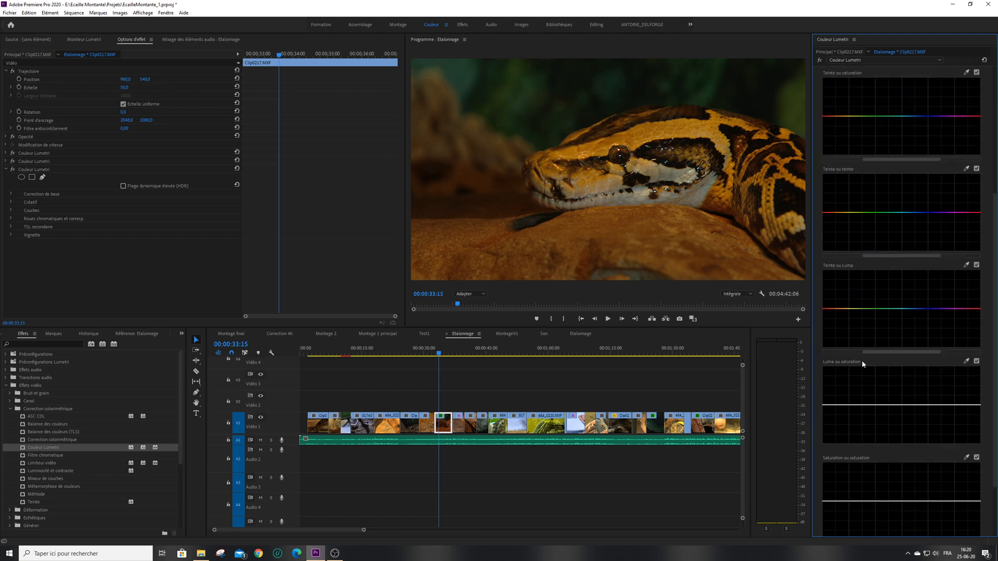
pyautogui.scroll(-3, 862, 363)
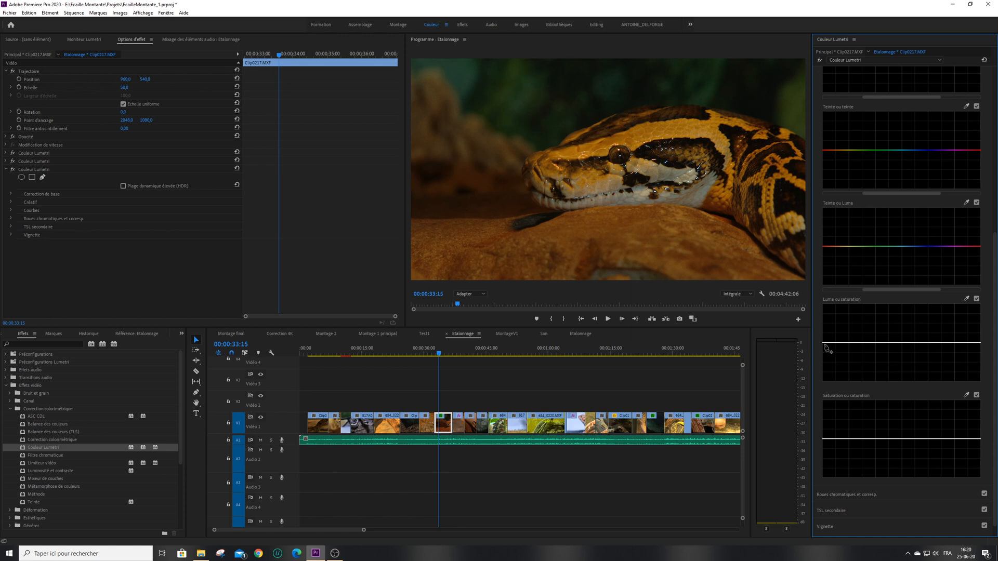
pyautogui.click(872, 343)
pyautogui.click(826, 343)
pyautogui.moveTo(824, 343); pyautogui.dragTo(825, 361)
pyautogui.scroll(1, 981, 85)
# Compare the snake with the Luma ou saturation curve off and on, leave it on, and collapse the third Lumetri effect
pyautogui.click(974, 306)
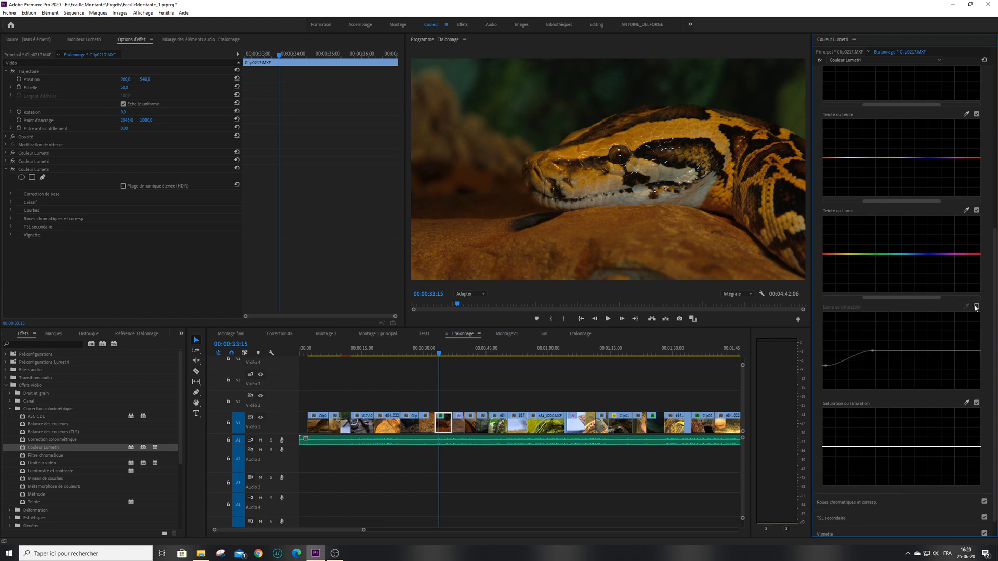
pyautogui.click(974, 306)
pyautogui.click(977, 307)
pyautogui.click(977, 307)
pyautogui.click(977, 306)
pyautogui.click(977, 307)
pyautogui.click(977, 307)
pyautogui.click(977, 307)
pyautogui.click(5, 169)
pyautogui.click(33, 169)
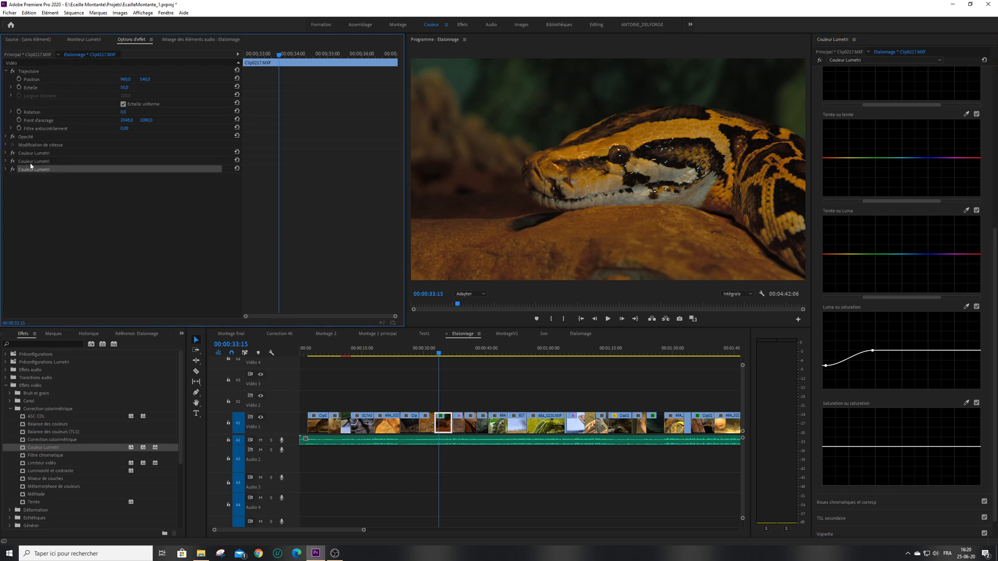